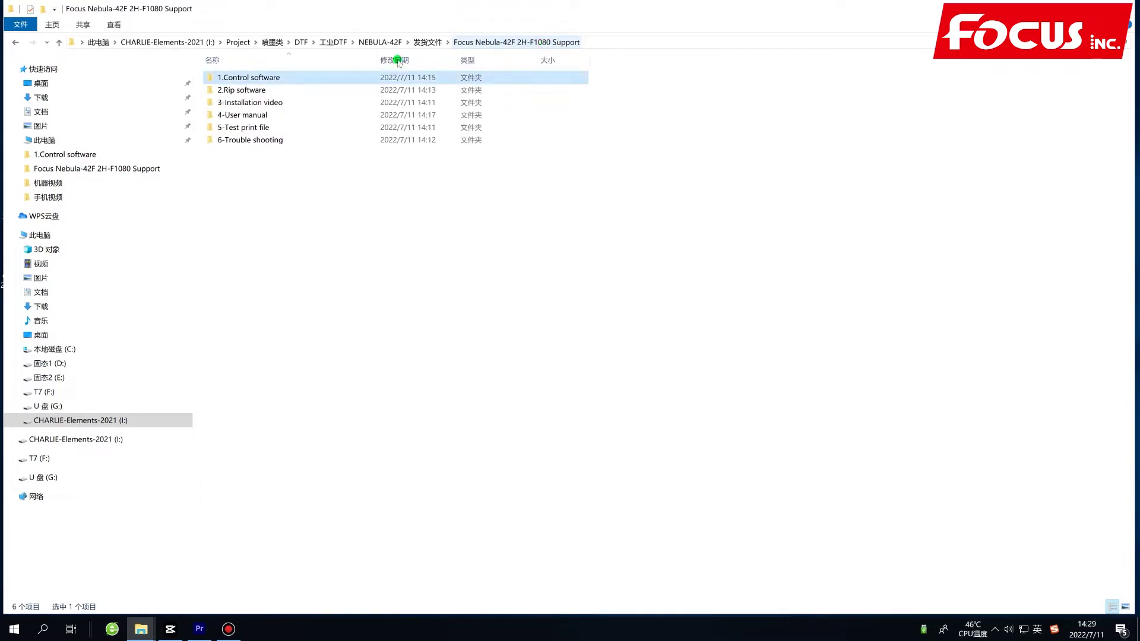
Step: Open the 2.Rip software folder and run FocusRIP_Focus-Hos-DTF-2xF1080_setup.exe from the archive
{"action": "double_click", "coordinate": [291, 90]}
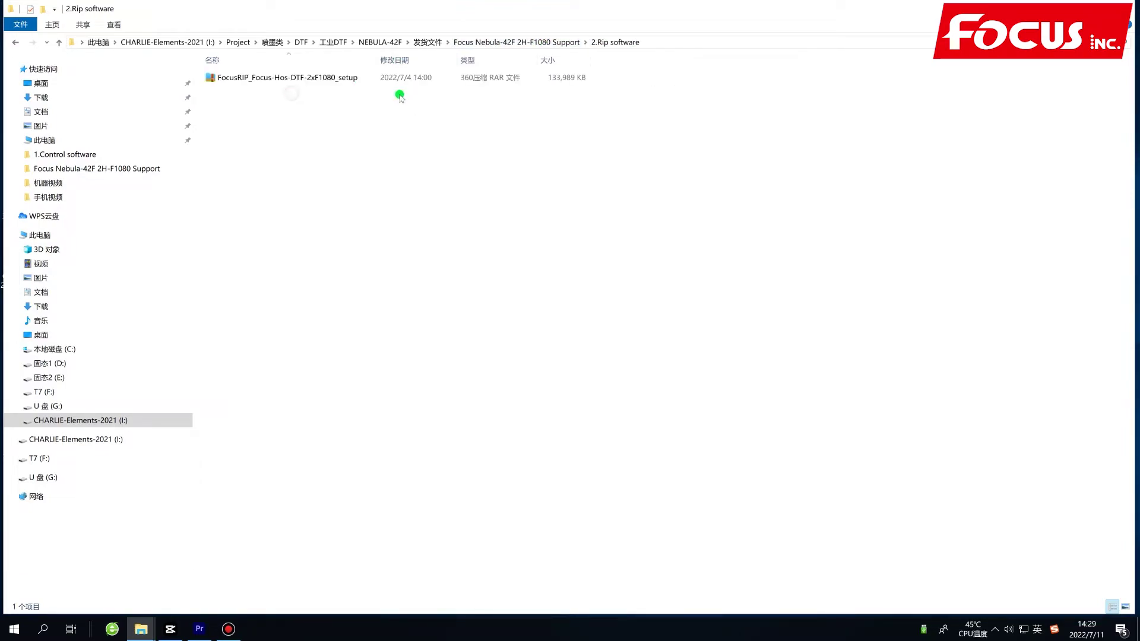
{"action": "left_click", "coordinate": [303, 77]}
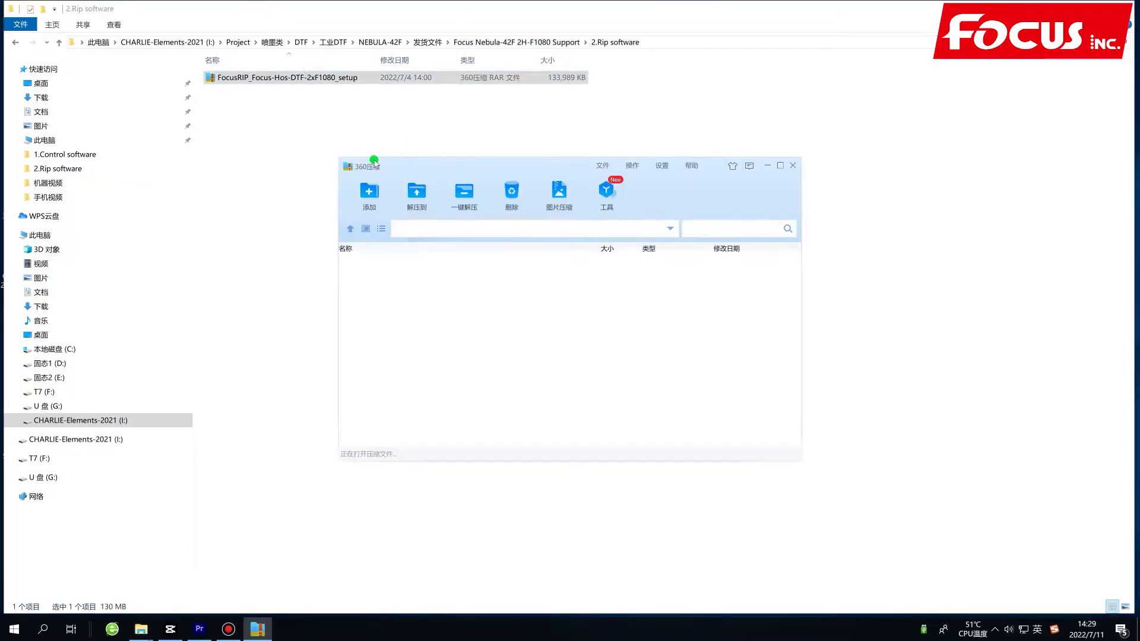
{"action": "left_click", "coordinate": [403, 269]}
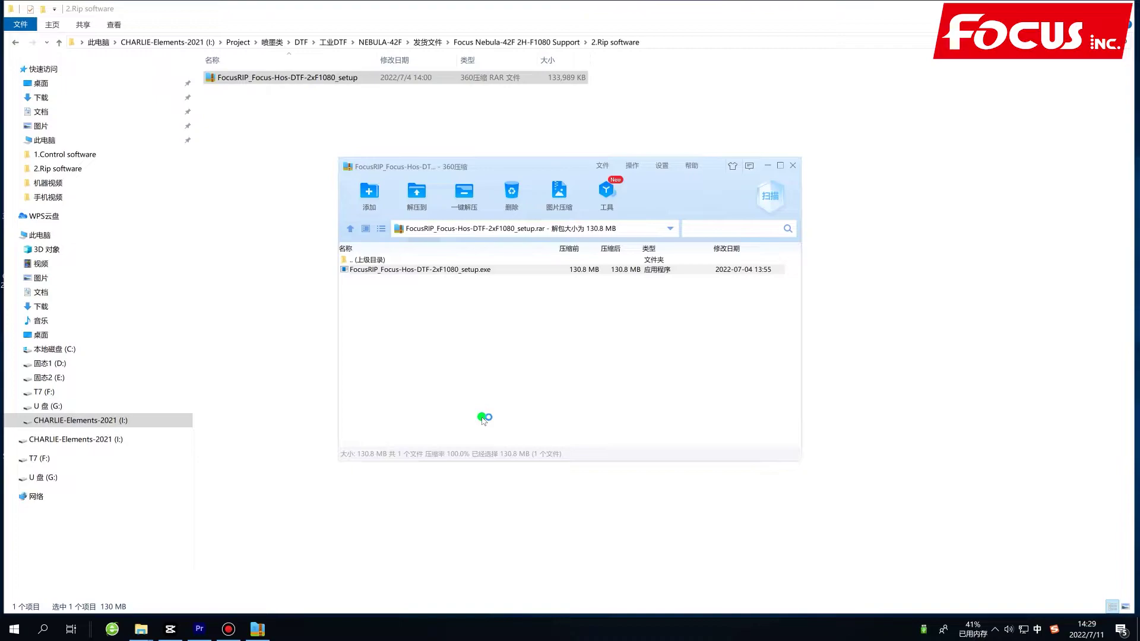
Step: Choose English as the setup language and confirm it
{"action": "left_click", "coordinate": [552, 316]}
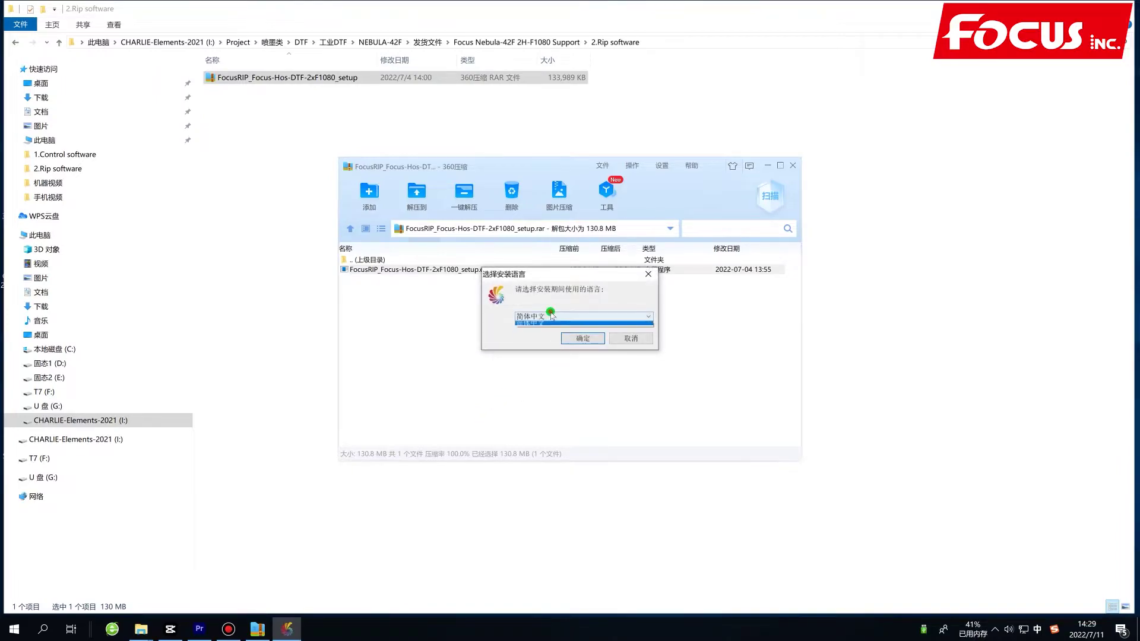
{"action": "left_click", "coordinate": [542, 330]}
{"action": "left_click", "coordinate": [576, 338]}
Step: Accept the FocusRip license agreement and start the installation with the default options
{"action": "left_click", "coordinate": [630, 390]}
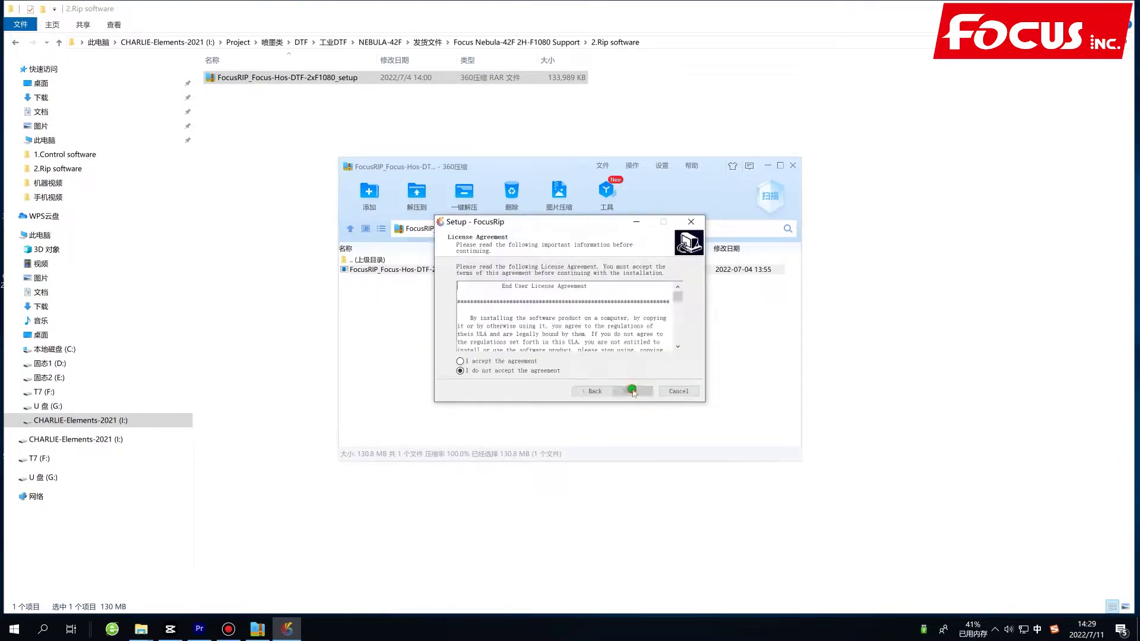
{"action": "left_click", "coordinate": [533, 361]}
{"action": "left_click", "coordinate": [632, 390]}
{"action": "left_click", "coordinate": [632, 390]}
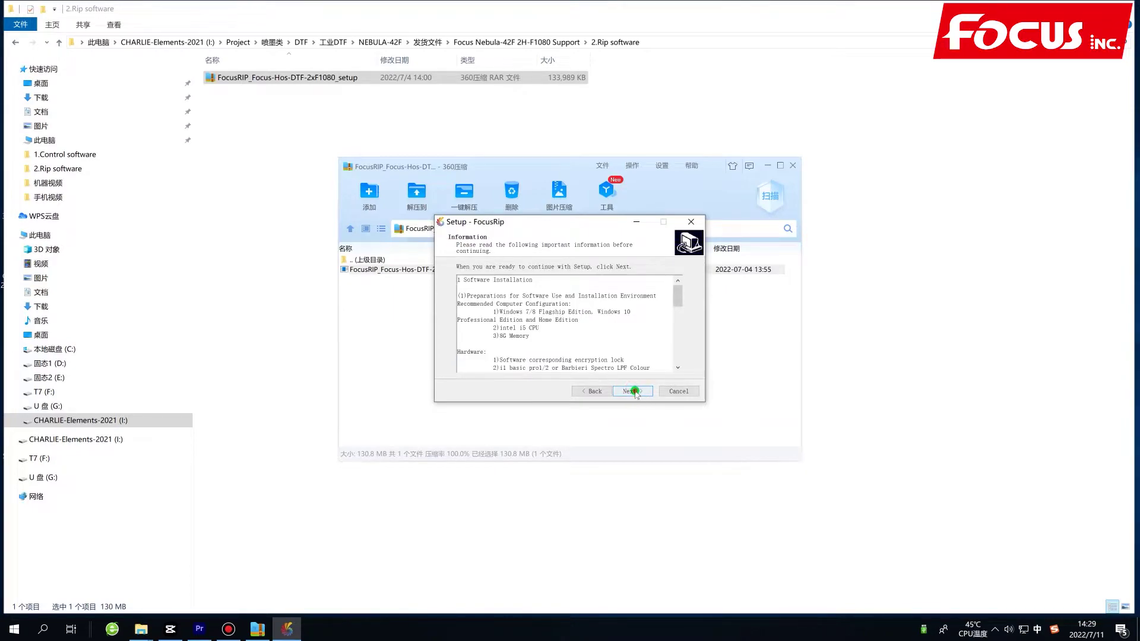
{"action": "left_click", "coordinate": [633, 391]}
{"action": "left_click", "coordinate": [633, 391]}
{"action": "left_click", "coordinate": [632, 391]}
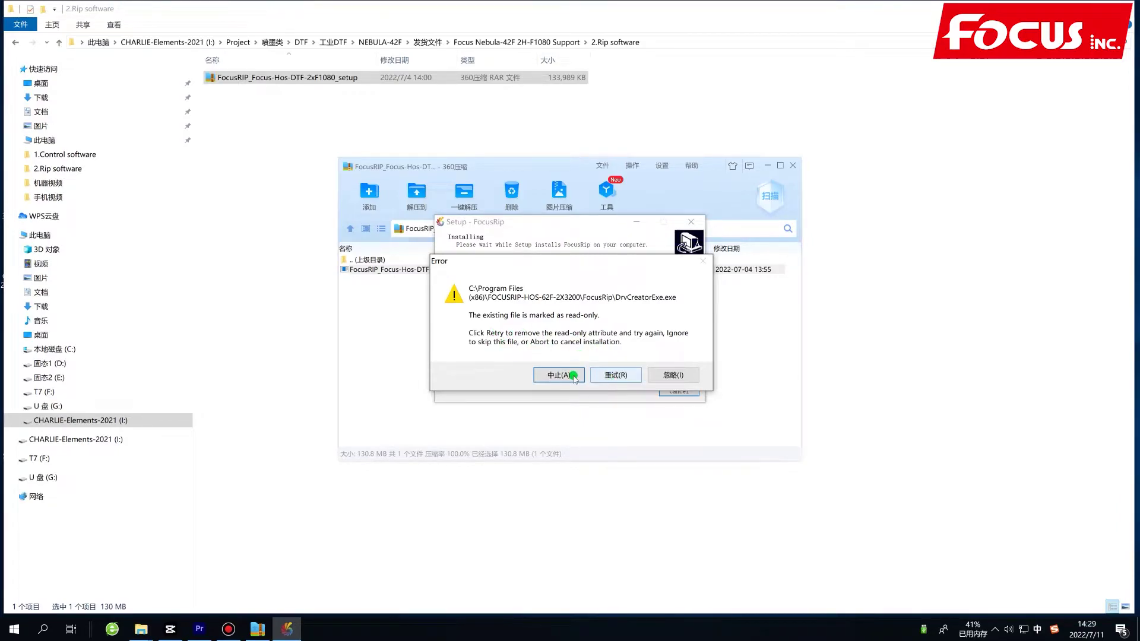
Step: Ignore the read-only file errors, including those for DrvCreatorExe.exe and FocusRip.exe, so the installation continues
{"action": "left_click", "coordinate": [665, 377]}
{"action": "left_click", "coordinate": [666, 378]}
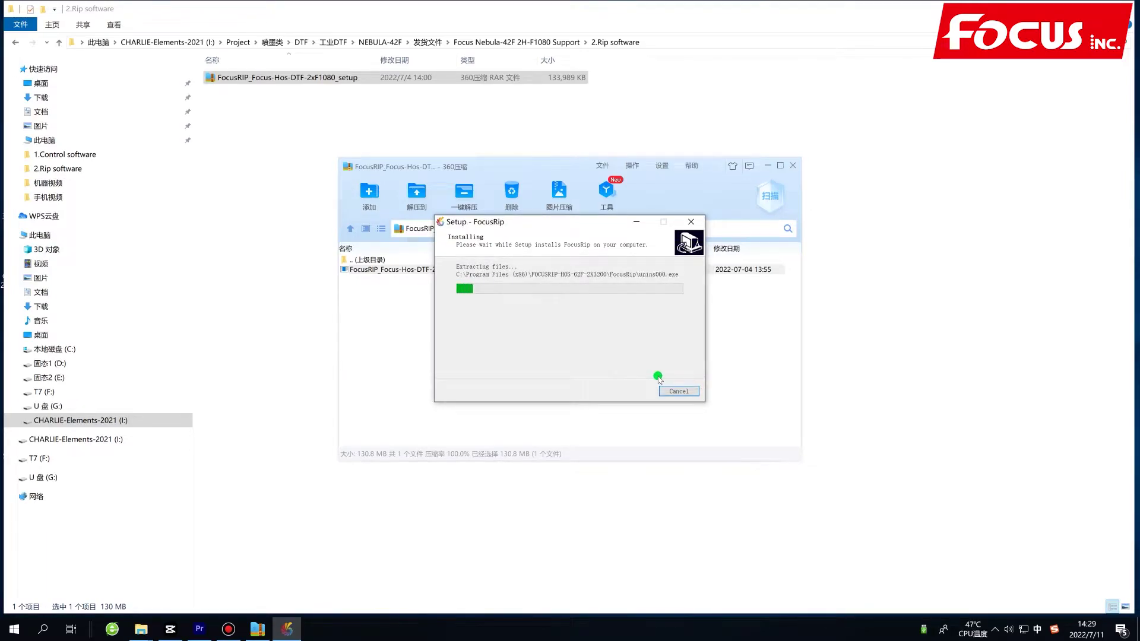
{"action": "left_click", "coordinate": [671, 376]}
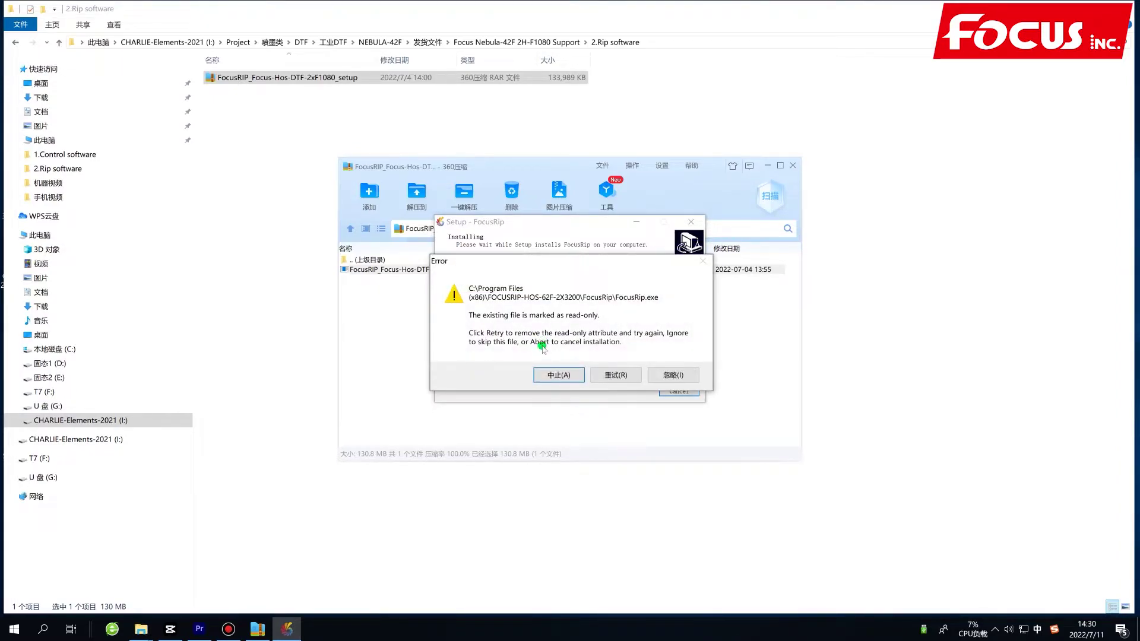
{"action": "left_click", "coordinate": [677, 374]}
{"action": "left_click", "coordinate": [677, 374]}
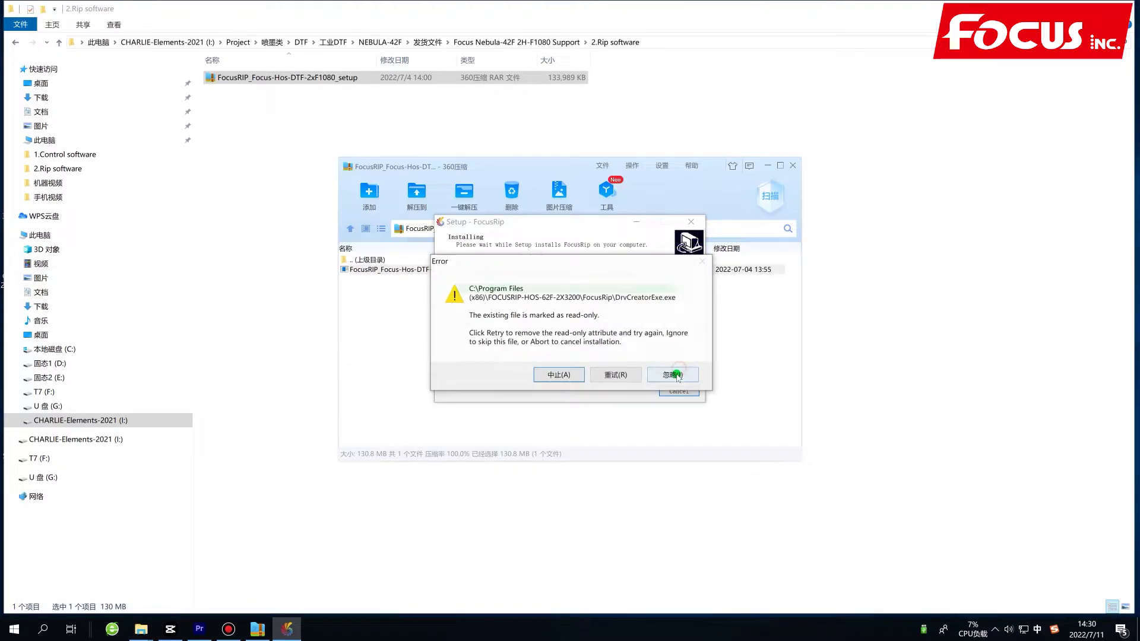
{"action": "left_click", "coordinate": [670, 374]}
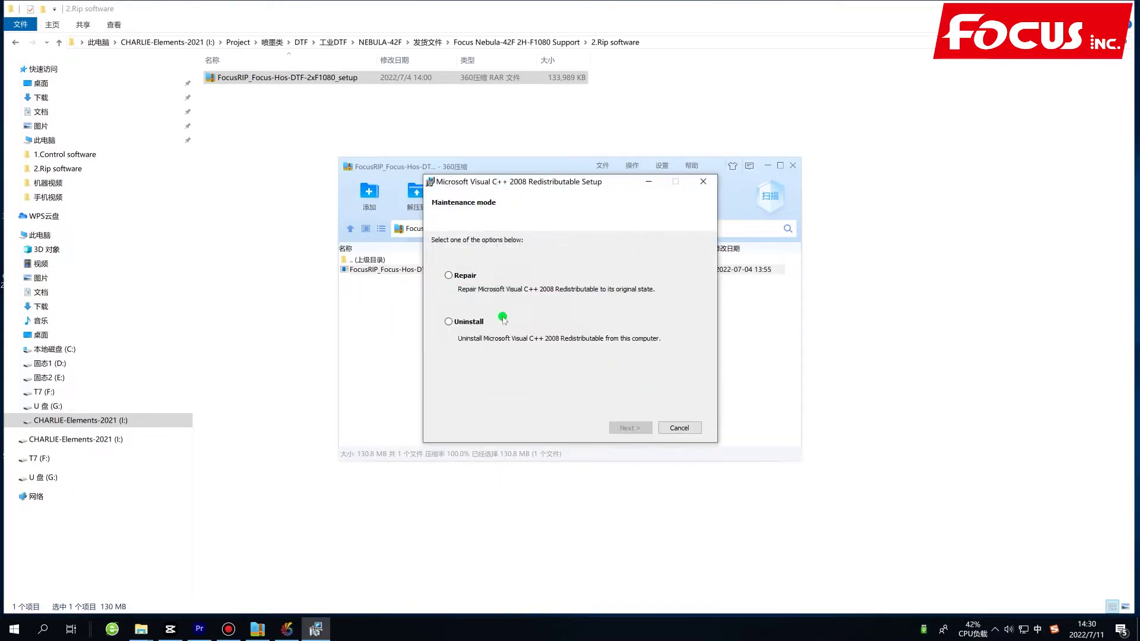
Step: Repair the Microsoft Visual C++ 2008 Redistributable and the Visual C++ 2010 x86 Redistributable
{"action": "left_click", "coordinate": [480, 288]}
{"action": "left_click", "coordinate": [638, 427]}
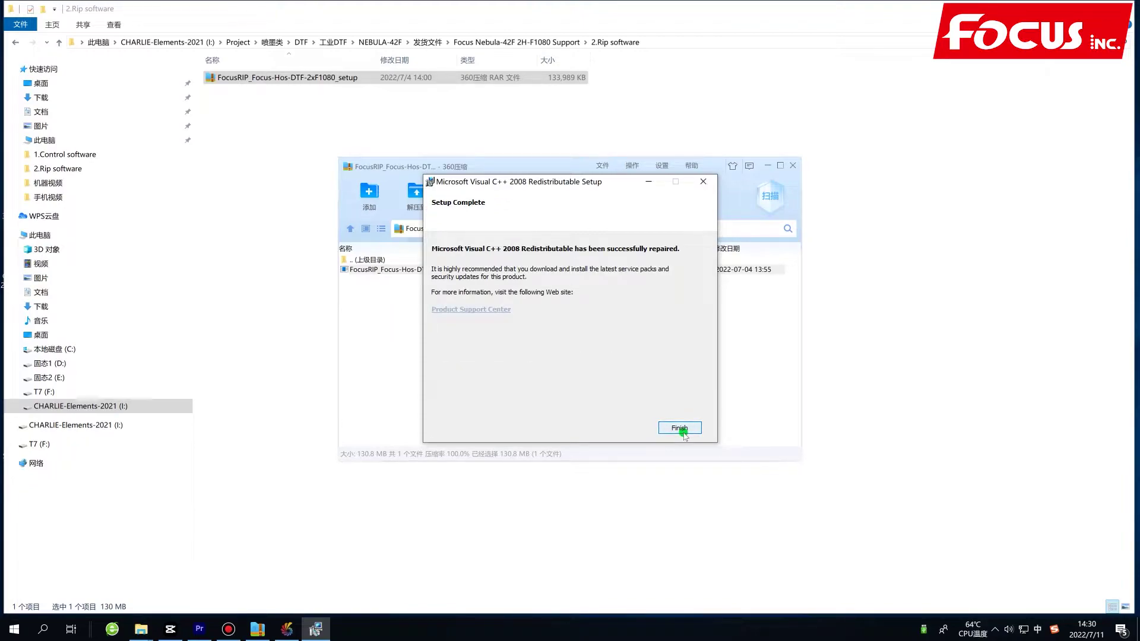
{"action": "left_click", "coordinate": [680, 429]}
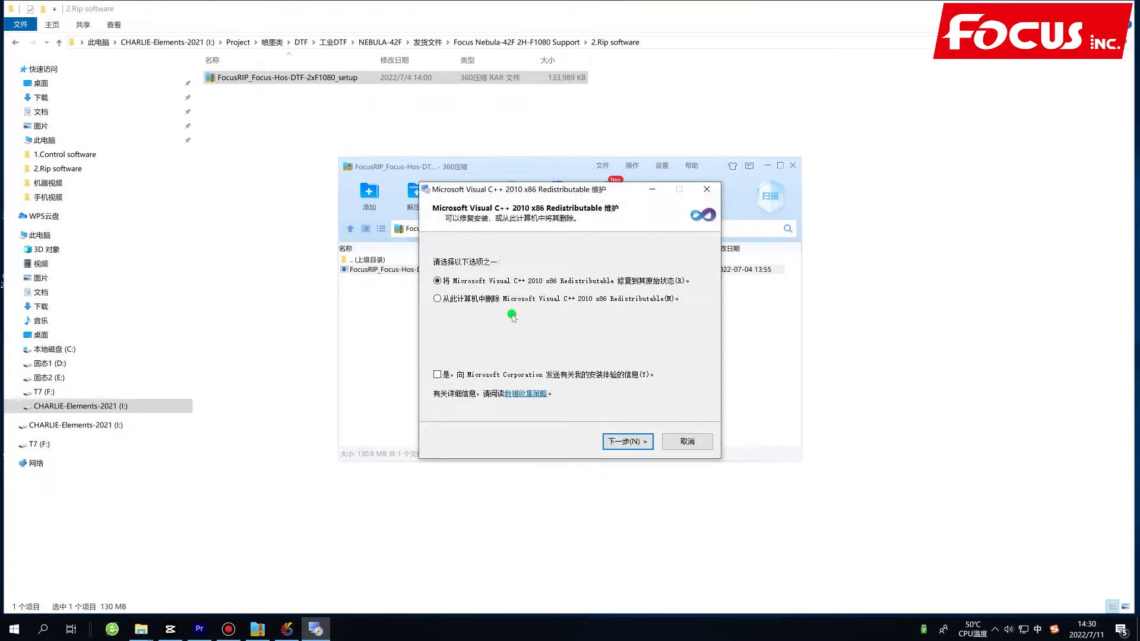
{"action": "left_click", "coordinate": [627, 440]}
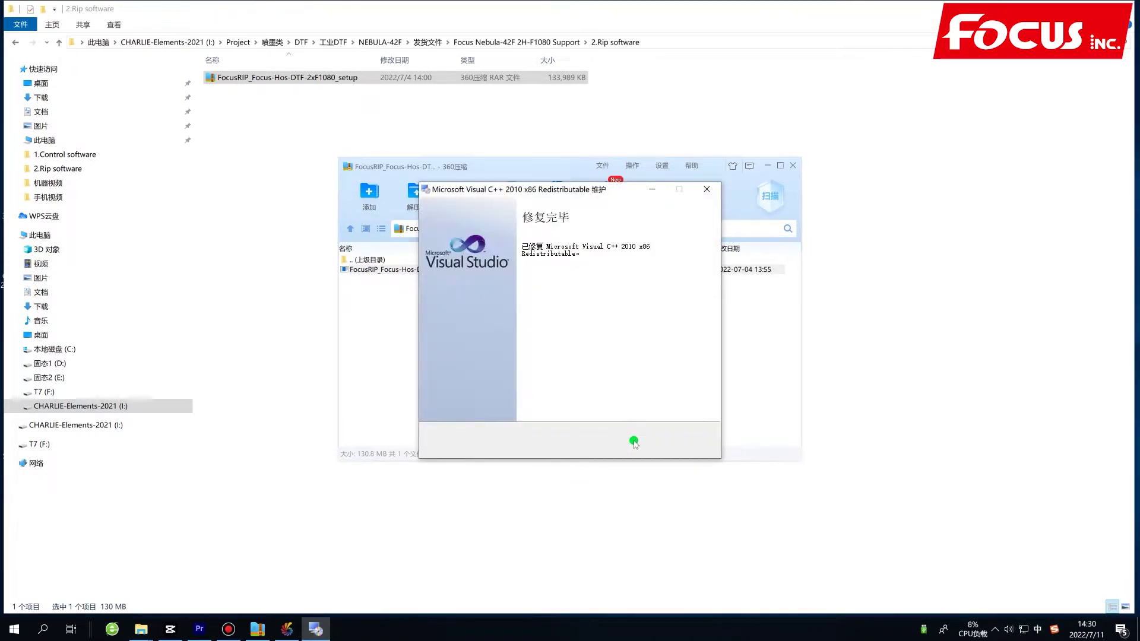
{"action": "left_click", "coordinate": [687, 441]}
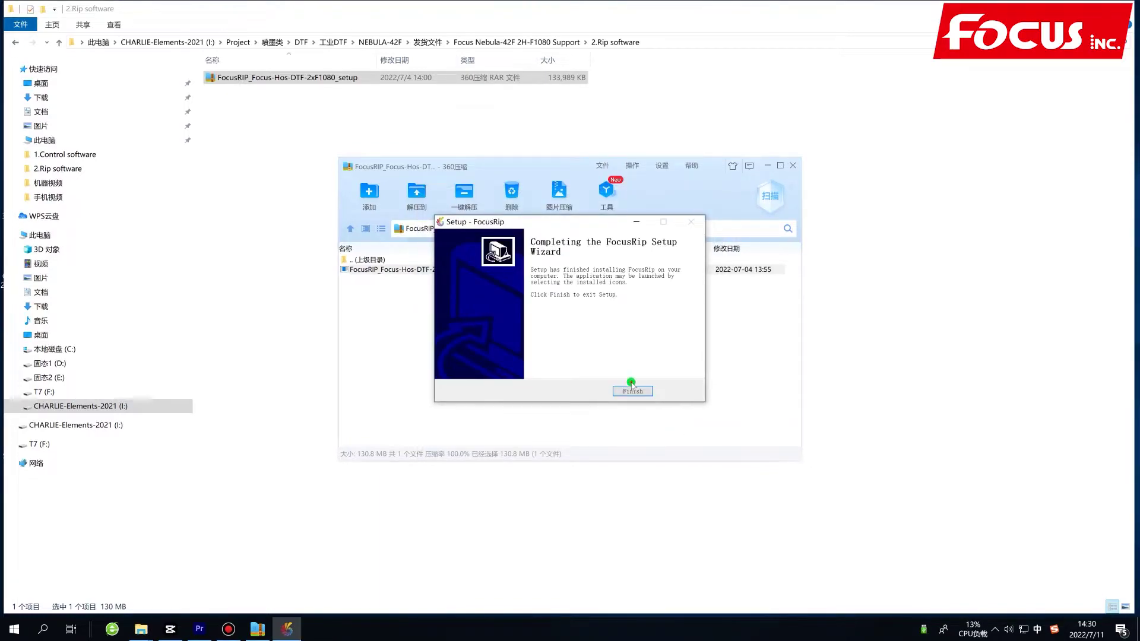
Step: Finish the FocusRip setup and return to the desktop, closing the archive window
{"action": "left_click", "coordinate": [632, 391]}
{"action": "left_click", "coordinate": [792, 166]}
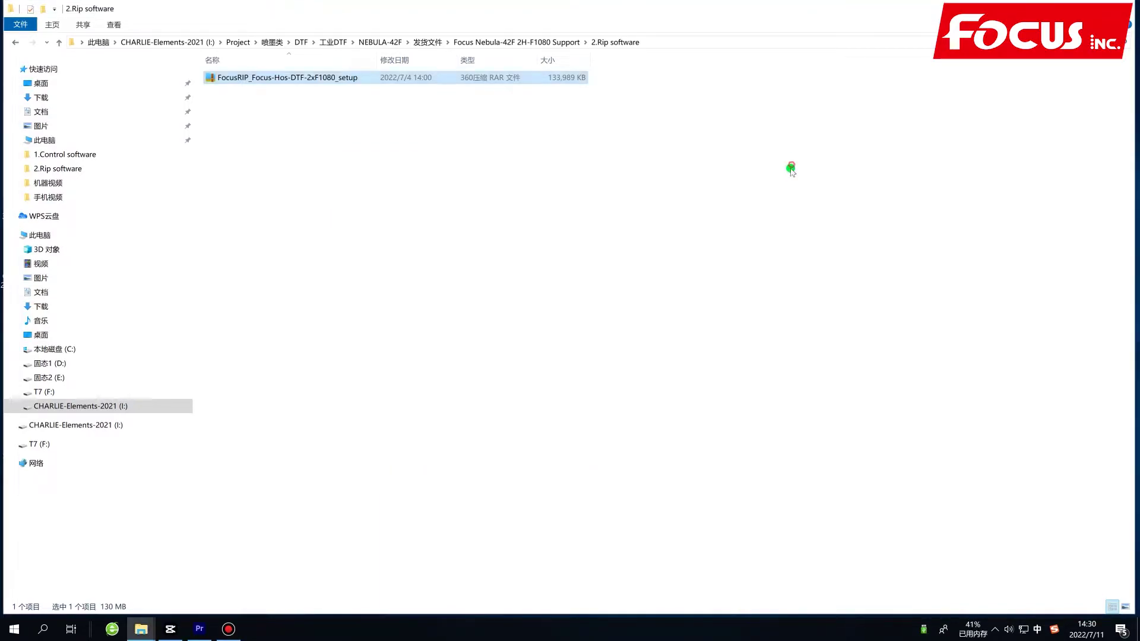
{"action": "key", "text": "super+d"}
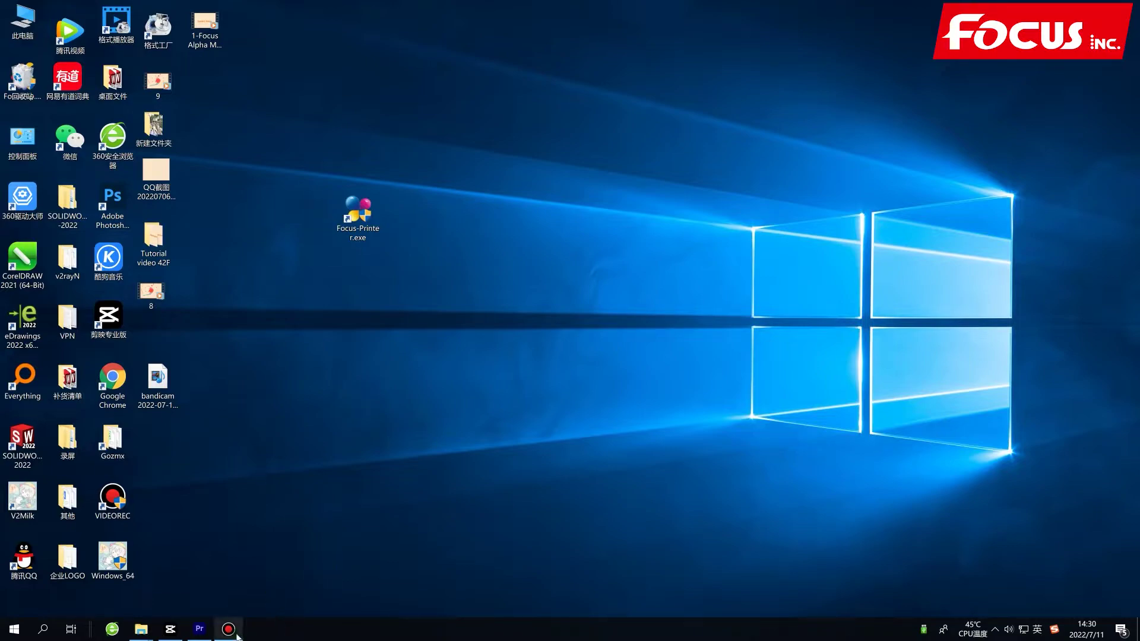
{"action": "mouse_move", "coordinate": [191, 635]}
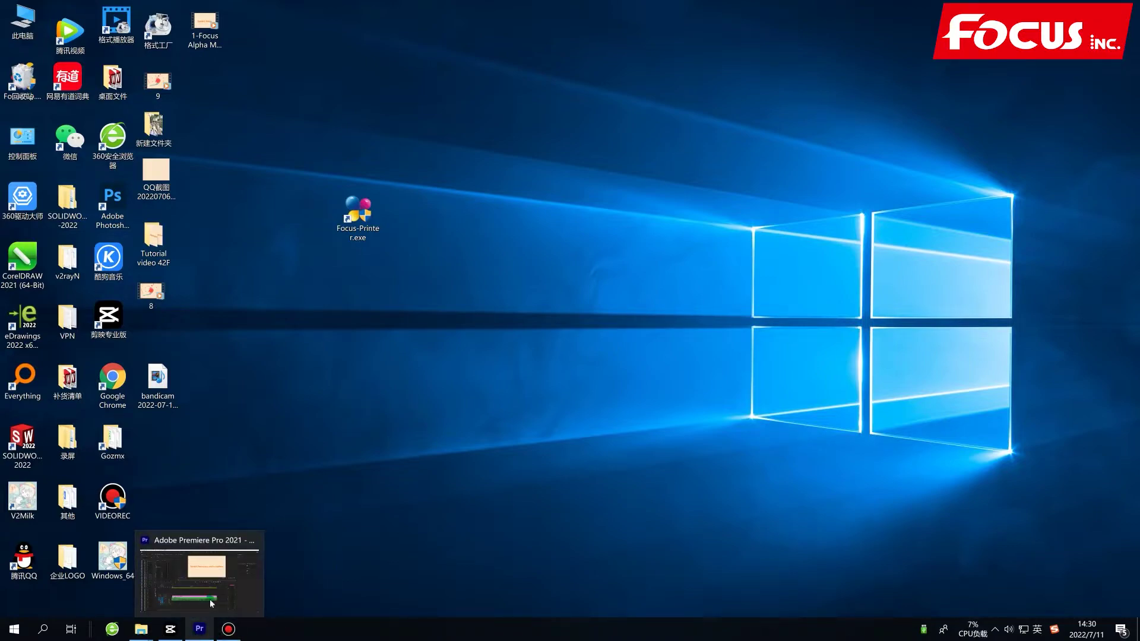
{"action": "left_click", "coordinate": [269, 443]}
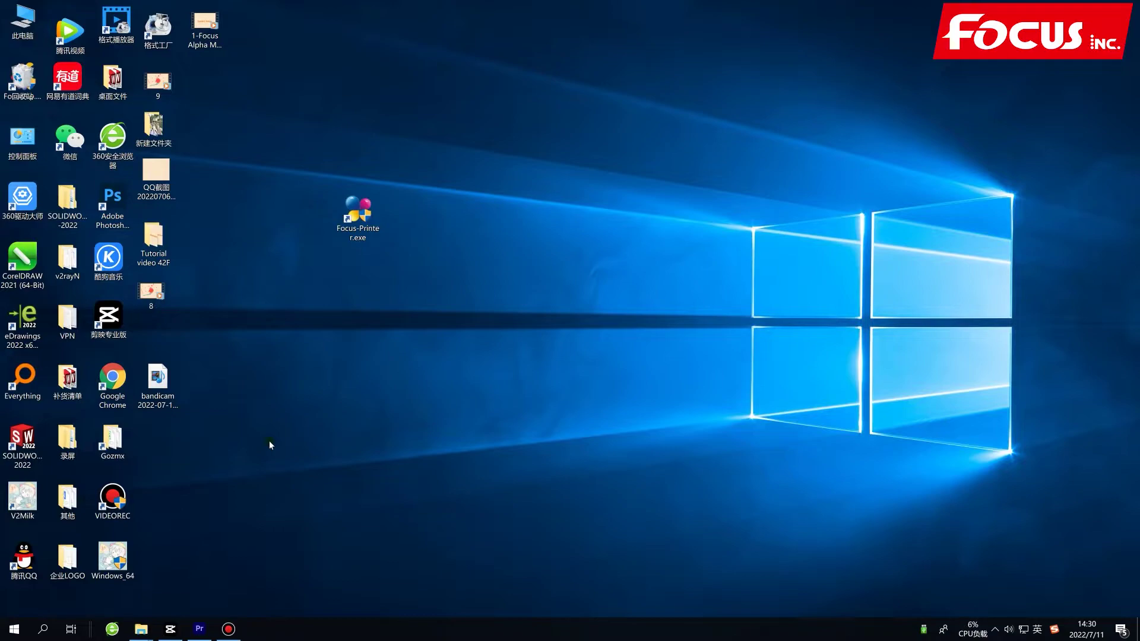
{"action": "left_click", "coordinate": [229, 631]}
{"action": "left_click", "coordinate": [229, 632]}
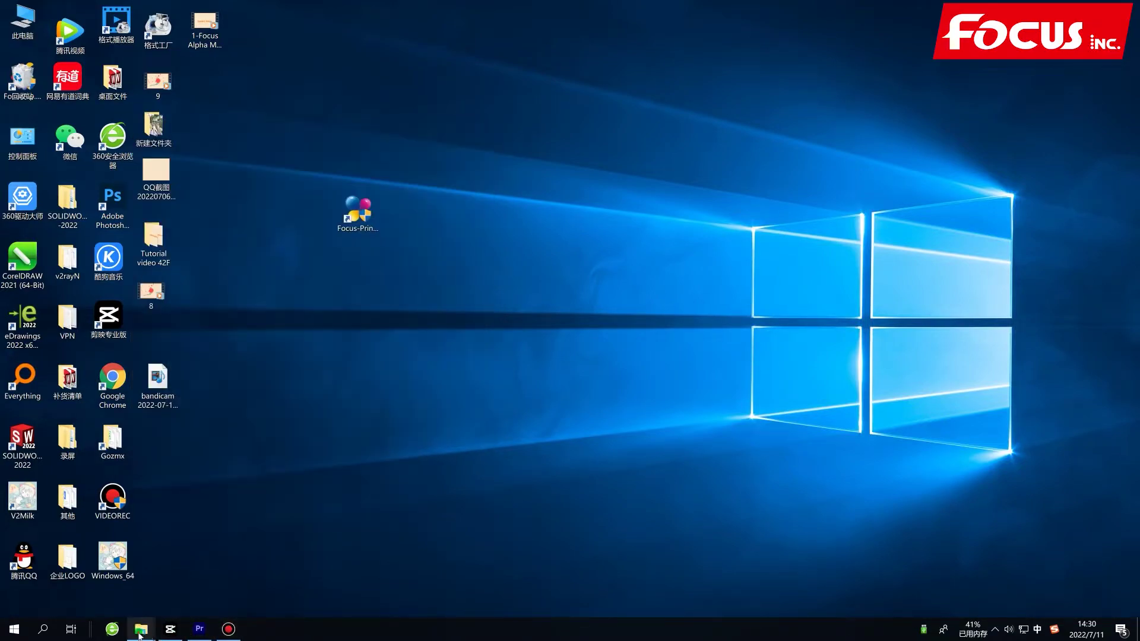
{"action": "mouse_move", "coordinate": [140, 629]}
{"action": "left_click", "coordinate": [707, 569]}
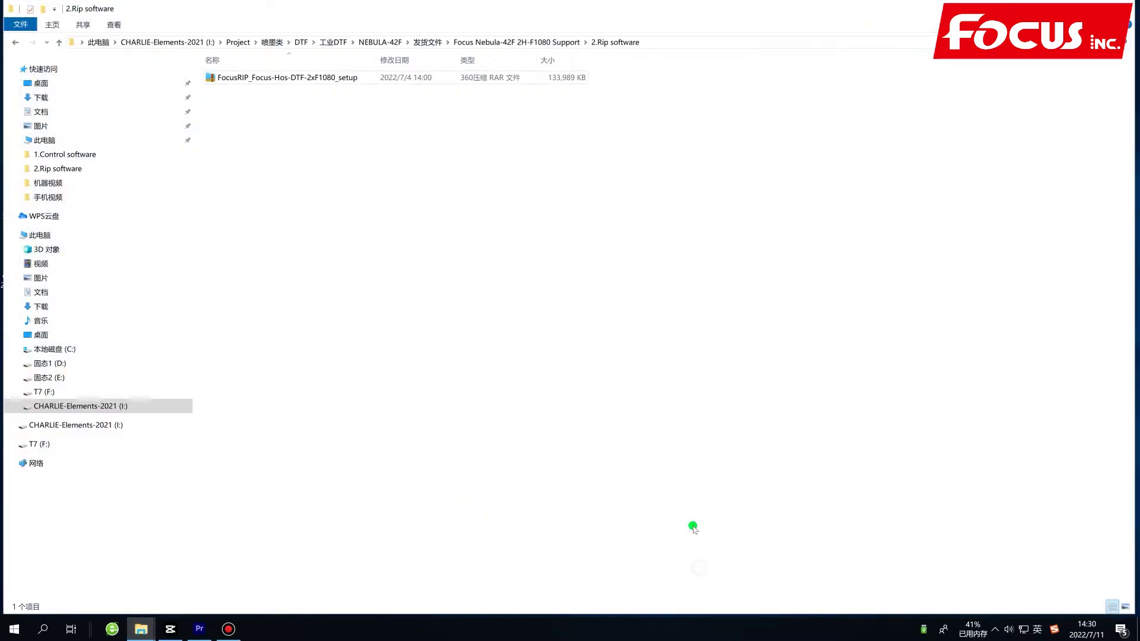
{"action": "left_click", "coordinate": [326, 78]}
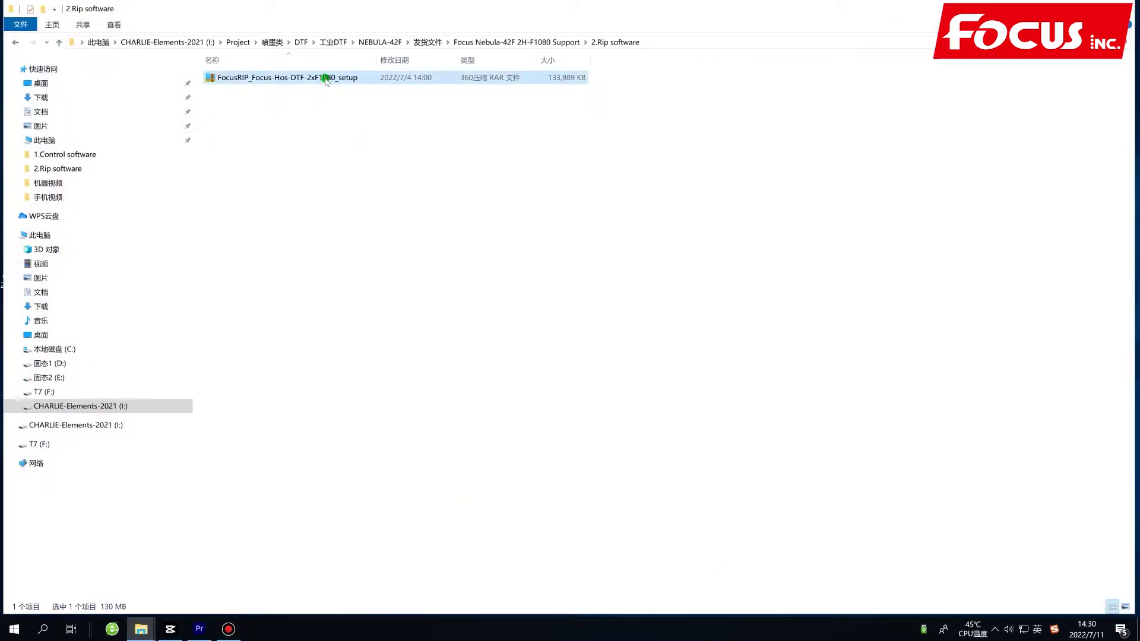
{"action": "key", "text": "super+d"}
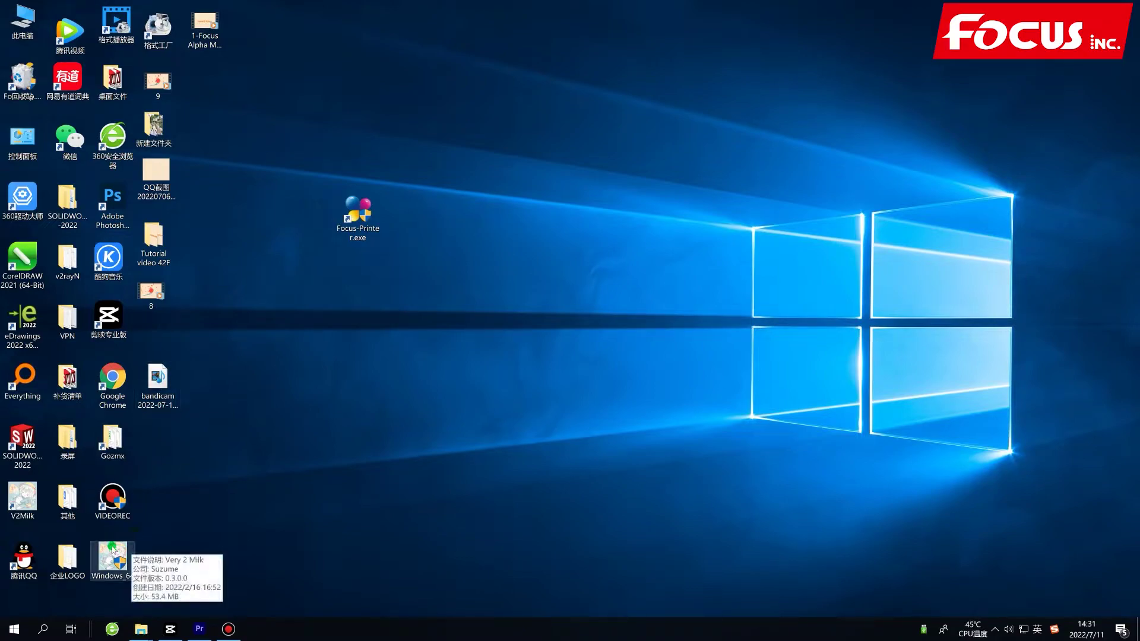
Step: Rearrange the desktop icons and place the FocusRip.exe and Focus-Printer.exe shortcuts next to each other in the empty area
{"action": "right_click", "coordinate": [309, 326]}
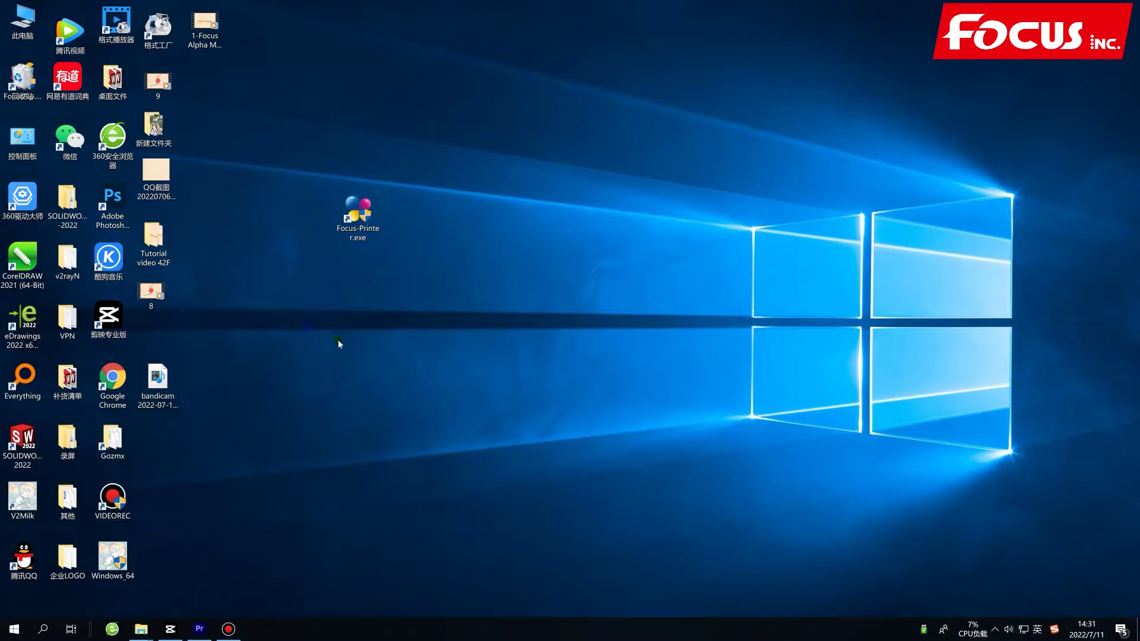
{"action": "left_click", "coordinate": [487, 353]}
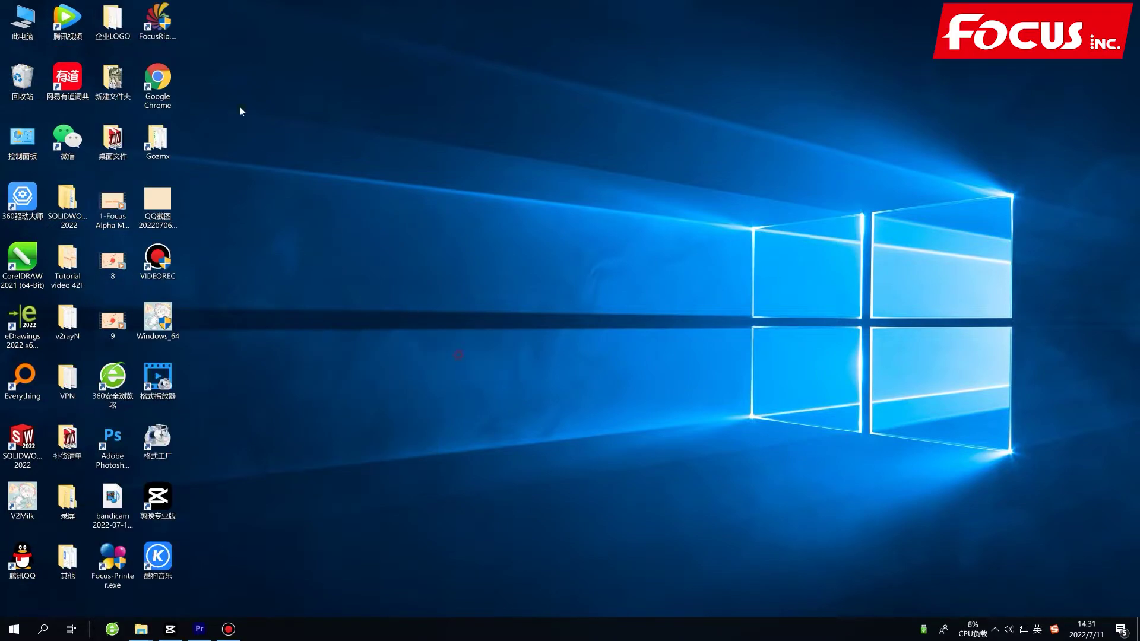
{"action": "left_click_drag", "start_coordinate": [158, 21], "coordinate": [427, 198]}
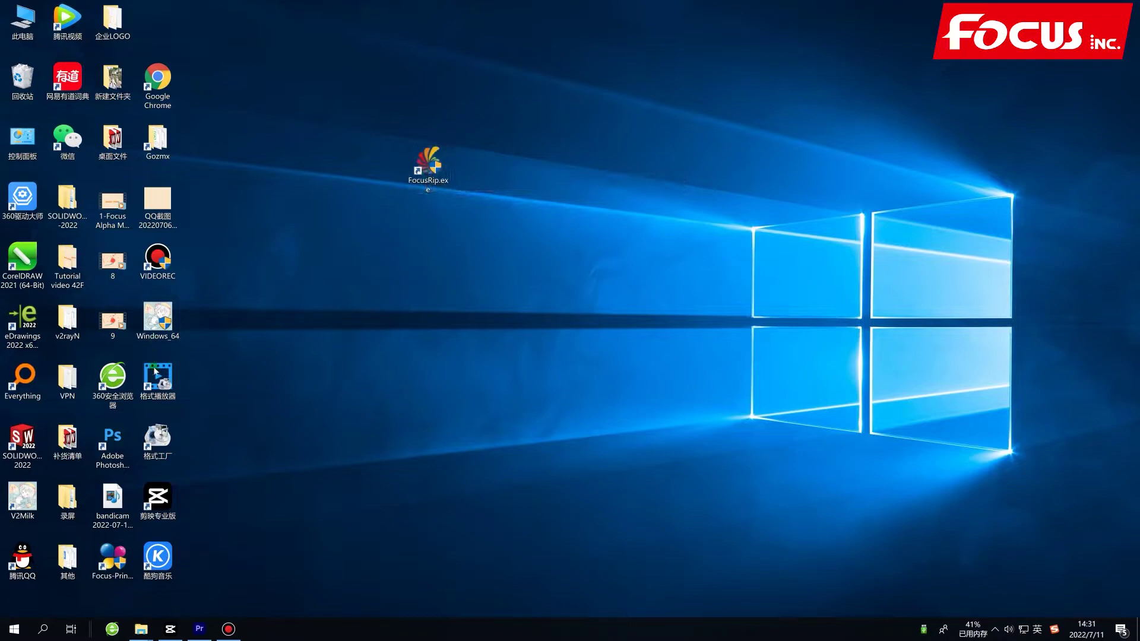
{"action": "left_click_drag", "start_coordinate": [112, 561], "coordinate": [319, 171]}
Step: Launch FocusRip from its desktop shortcut and open the printer settings
{"action": "left_click", "coordinate": [441, 165]}
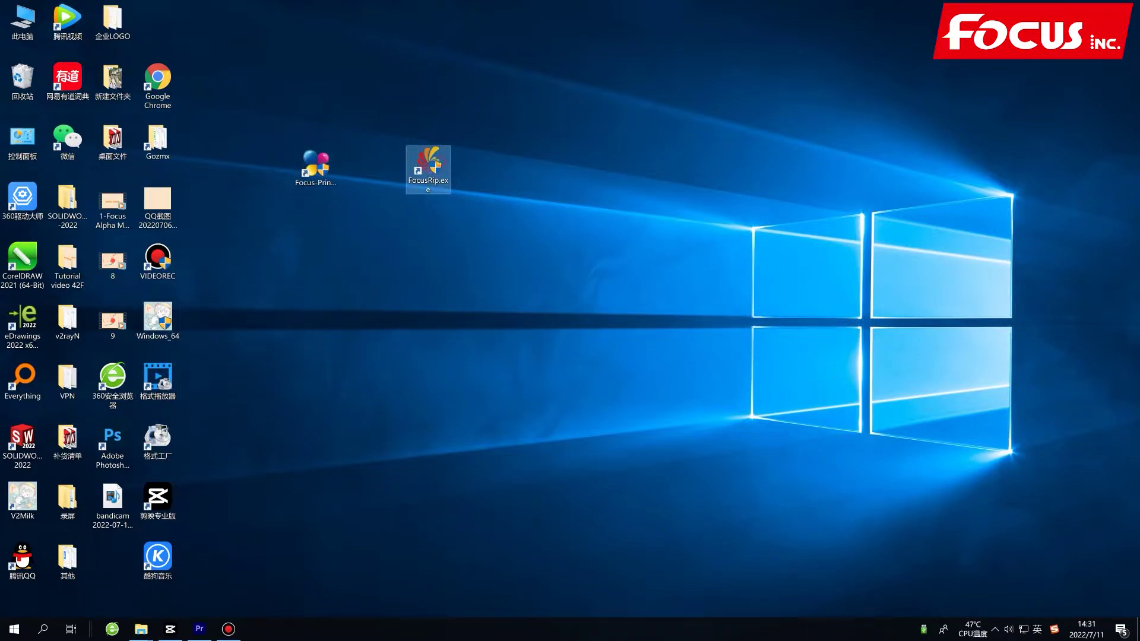
{"action": "left_click", "coordinate": [508, 383]}
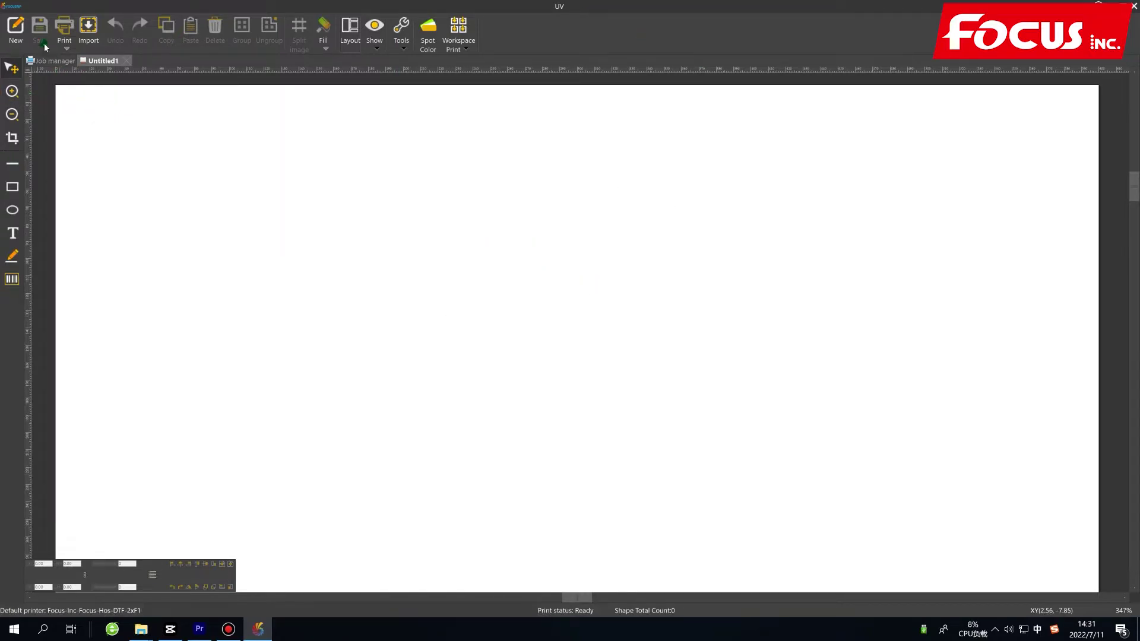
{"action": "left_click", "coordinate": [11, 8]}
{"action": "left_click", "coordinate": [48, 184]}
Step: Check the Focus-Hos-DTF-2xF1080 and Focus-Hos-DTF-2xi3200 entries among the installed printers and close the printer settings
{"action": "left_click", "coordinate": [511, 271]}
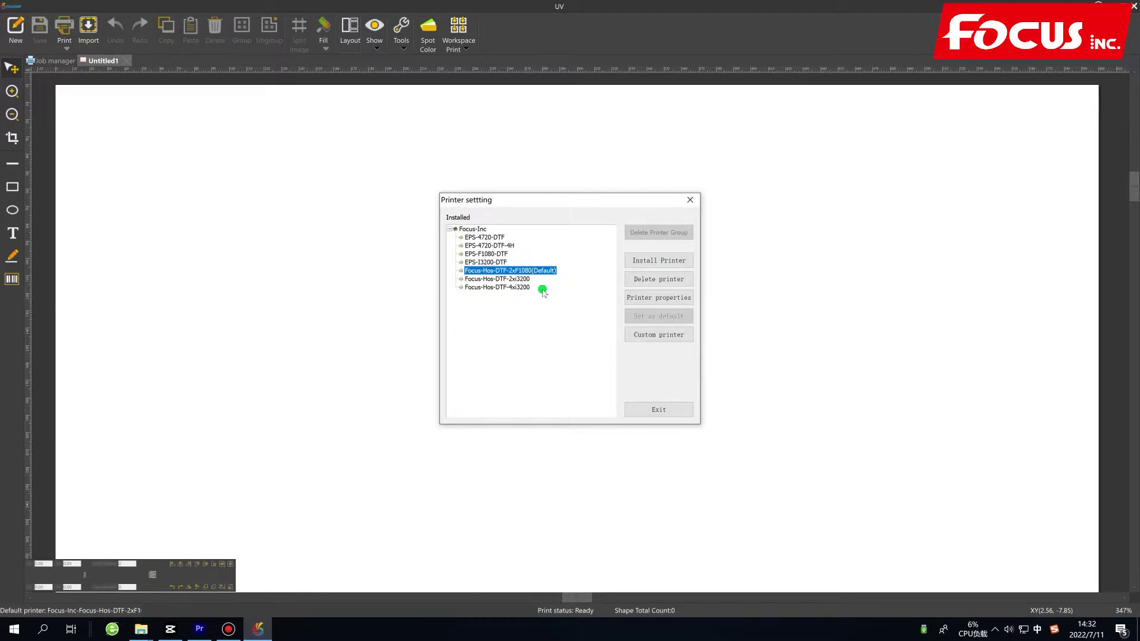
{"action": "left_click", "coordinate": [521, 279]}
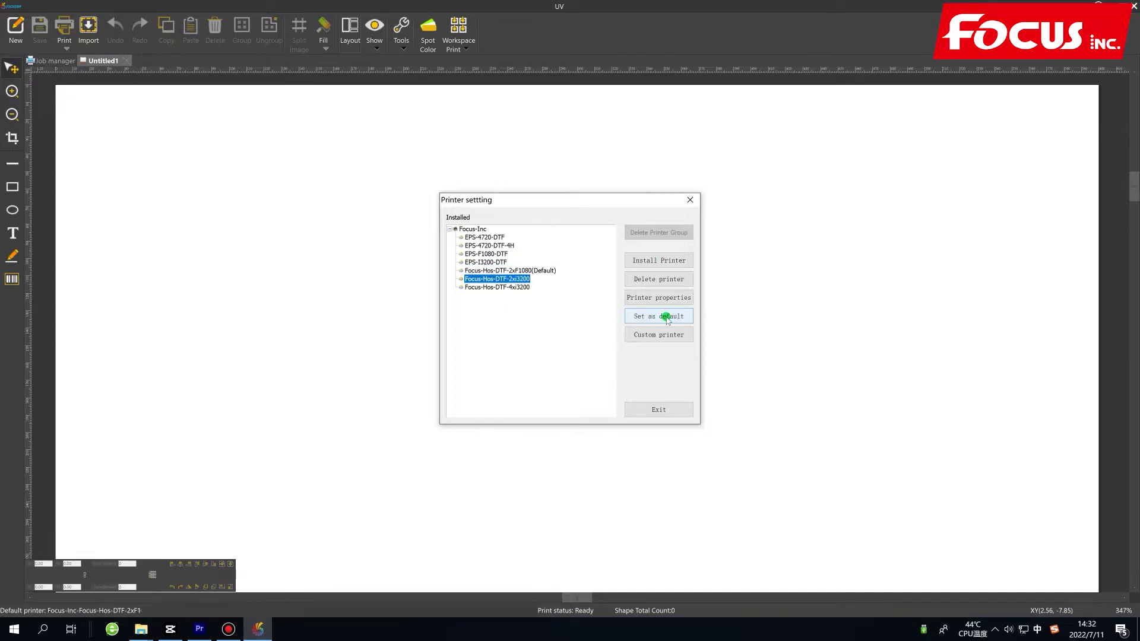
{"action": "left_click", "coordinate": [521, 270]}
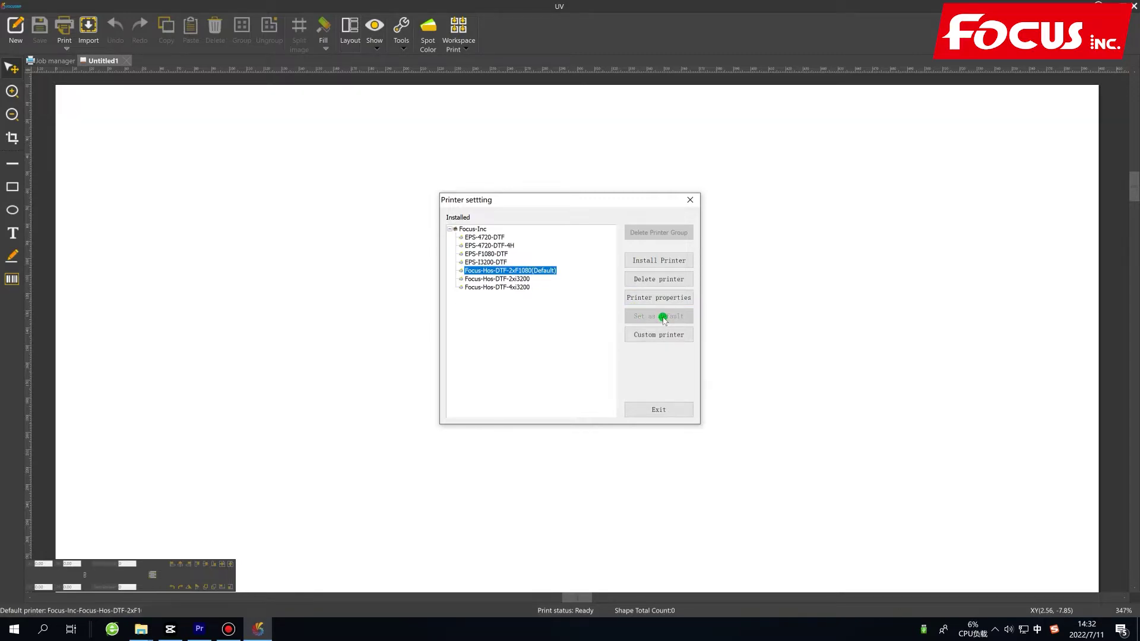
{"action": "left_click", "coordinate": [690, 200]}
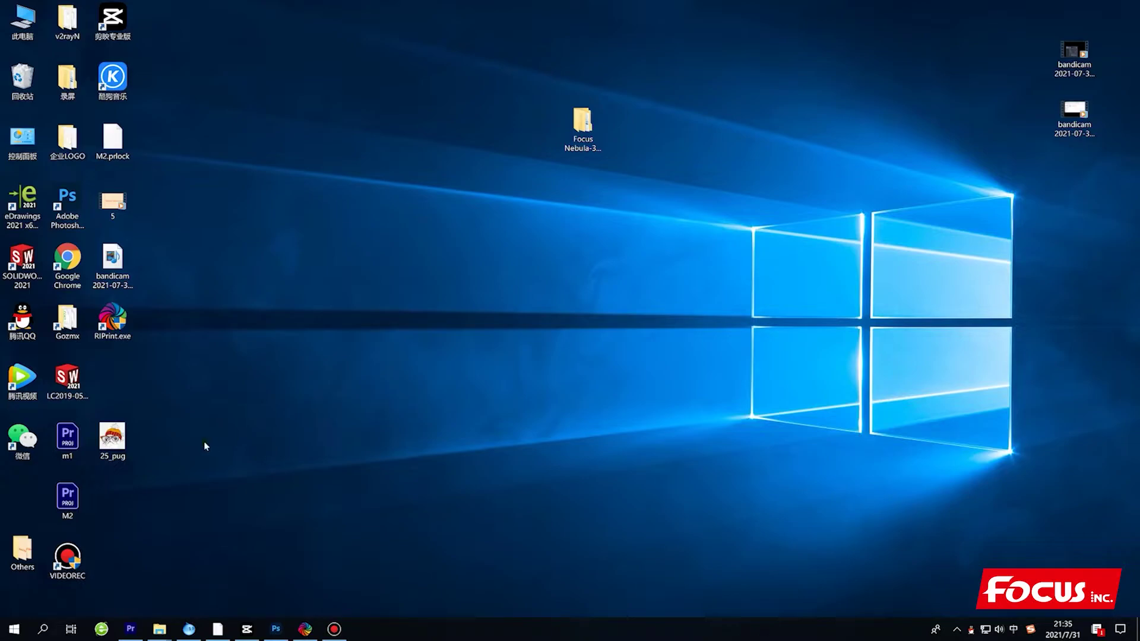
Step: View the 25_pug image from the desktop at different zoom levels and close it
{"action": "double_click", "coordinate": [123, 434]}
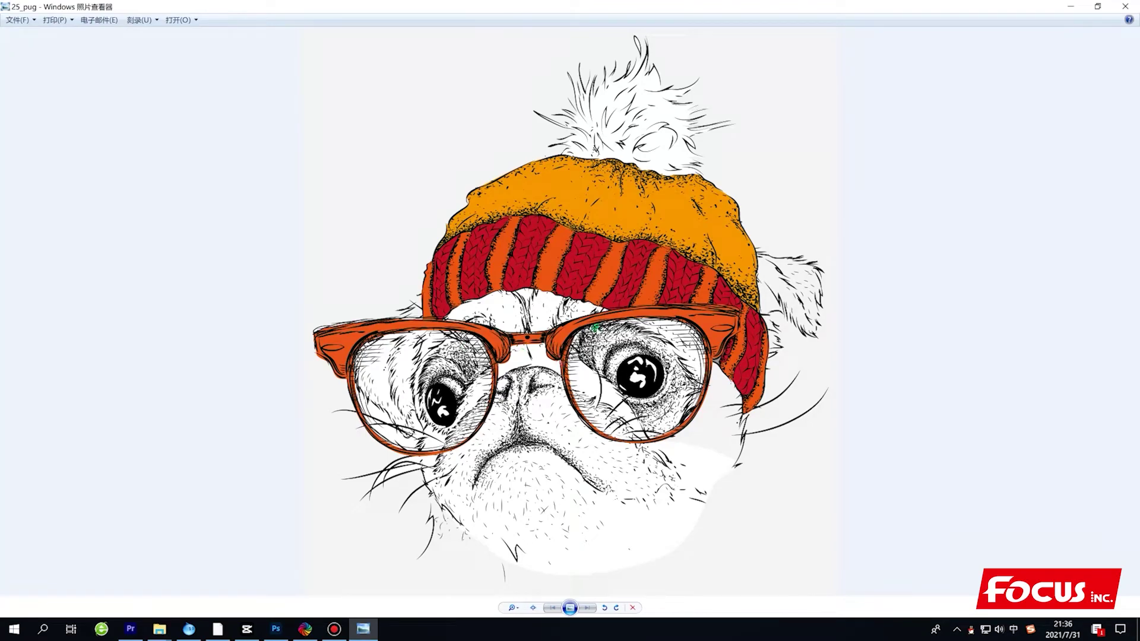
{"action": "scroll", "coordinate": [584, 387], "scroll_direction": "up", "scroll_amount": 2}
{"action": "scroll", "coordinate": [583, 387], "scroll_direction": "down", "scroll_amount": 2}
{"action": "left_click", "coordinate": [1125, 7]}
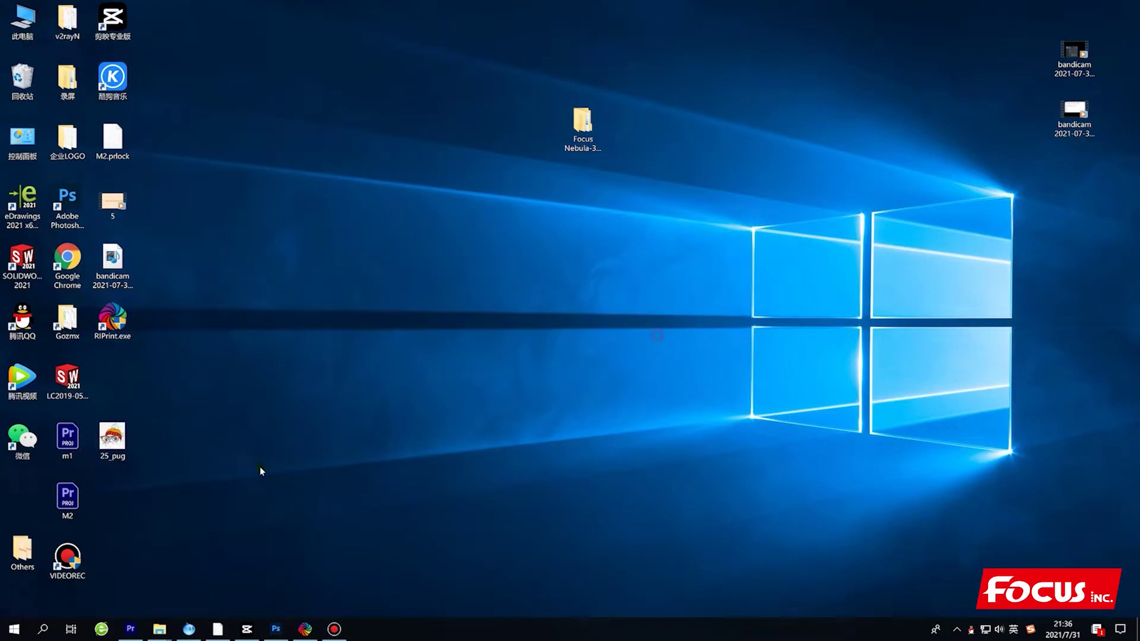
Step: Switch to Photoshop, open the 25_pug image from the desktop there, and unlock its Background layer
{"action": "left_click", "coordinate": [276, 630]}
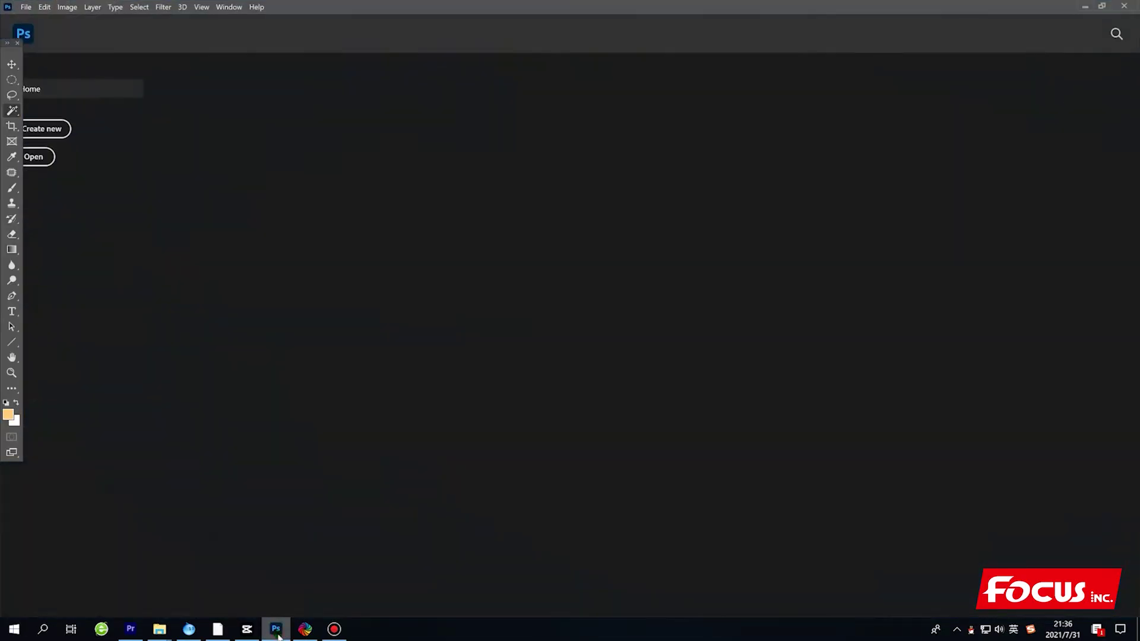
{"action": "left_click", "coordinate": [1101, 6]}
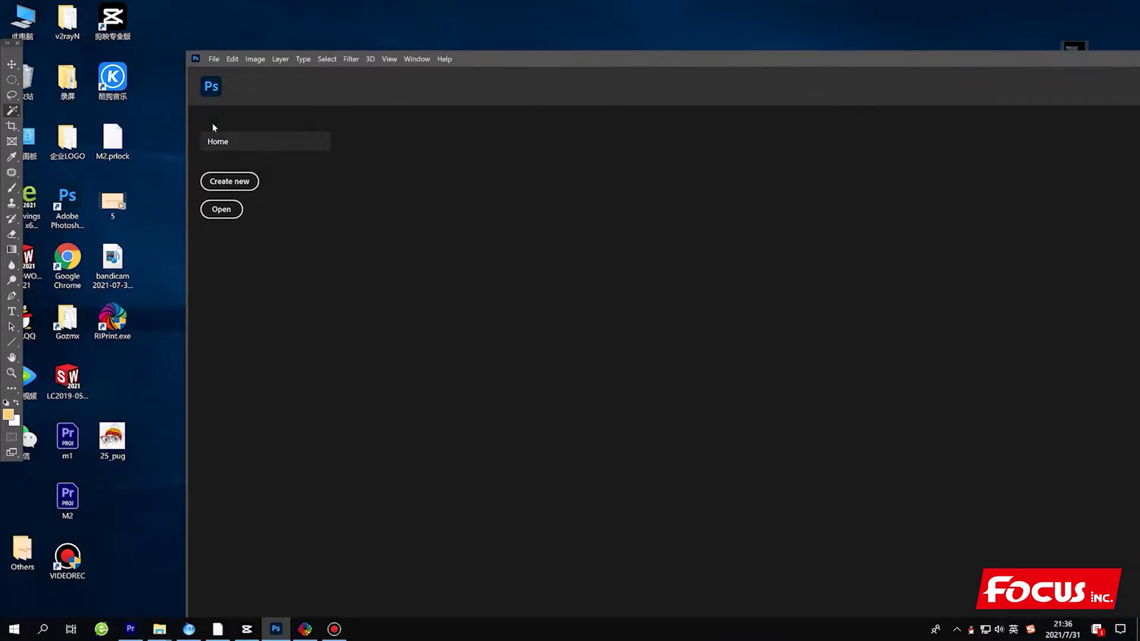
{"action": "left_click_drag", "start_coordinate": [112, 439], "coordinate": [617, 322]}
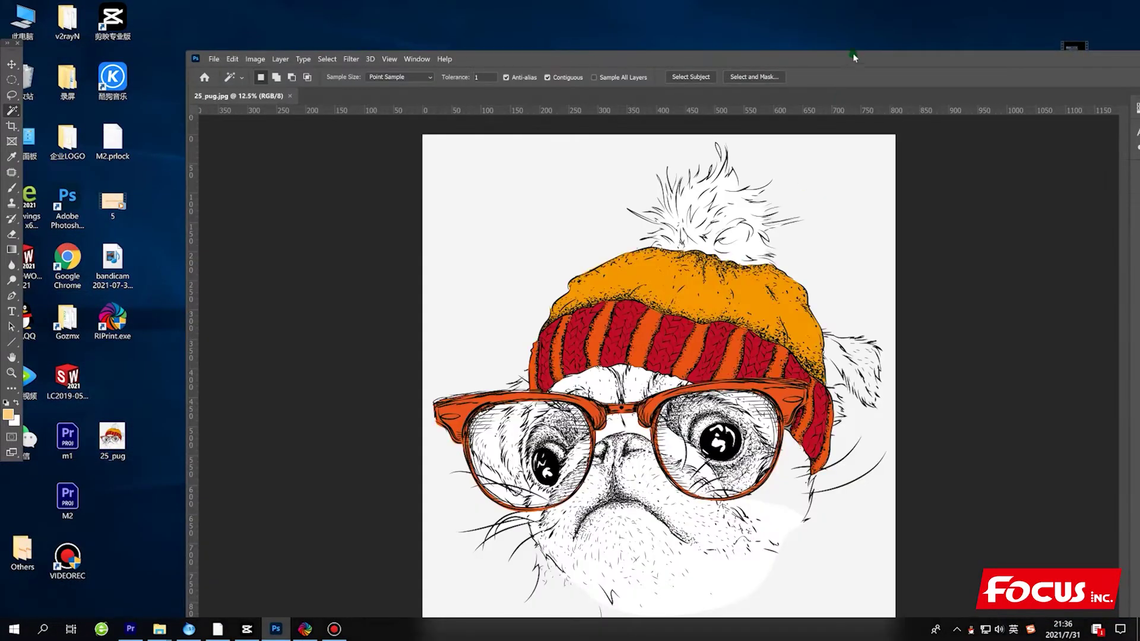
{"action": "double_click", "coordinate": [852, 52]}
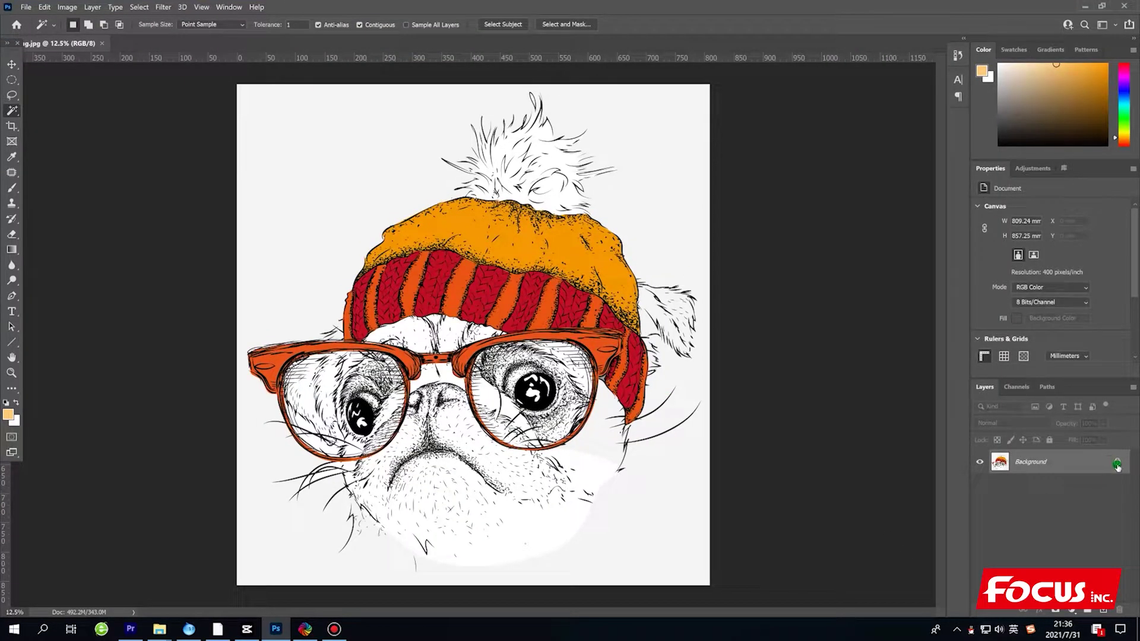
{"action": "left_click", "coordinate": [1118, 463]}
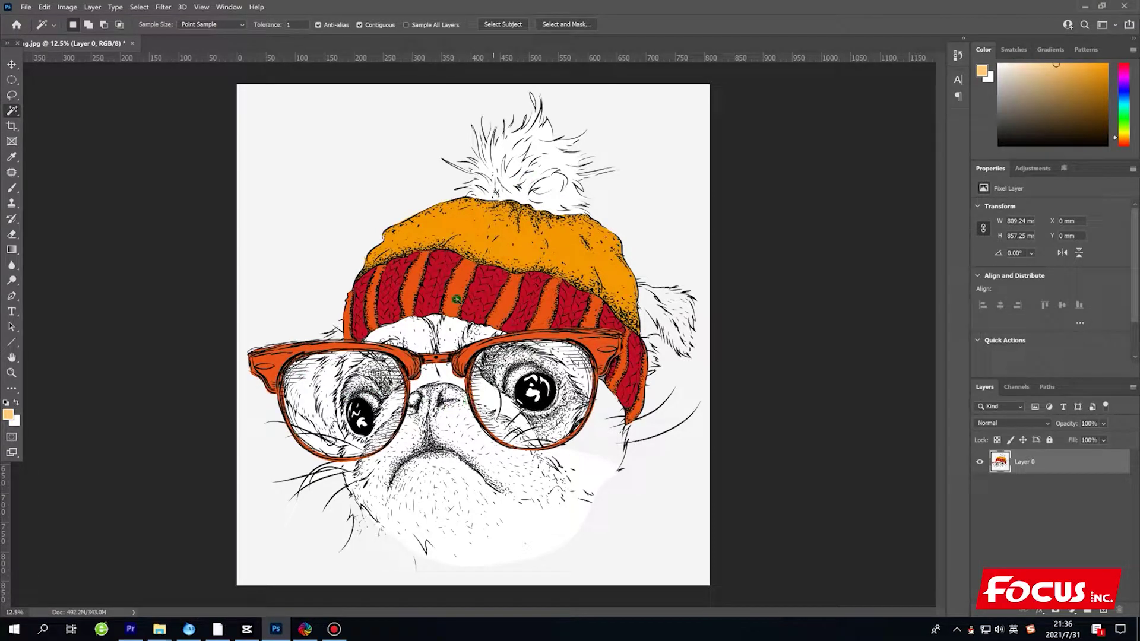
Step: Select the light background around the pug with the Magic Wand, delete it, and deselect
{"action": "left_click", "coordinate": [1031, 393]}
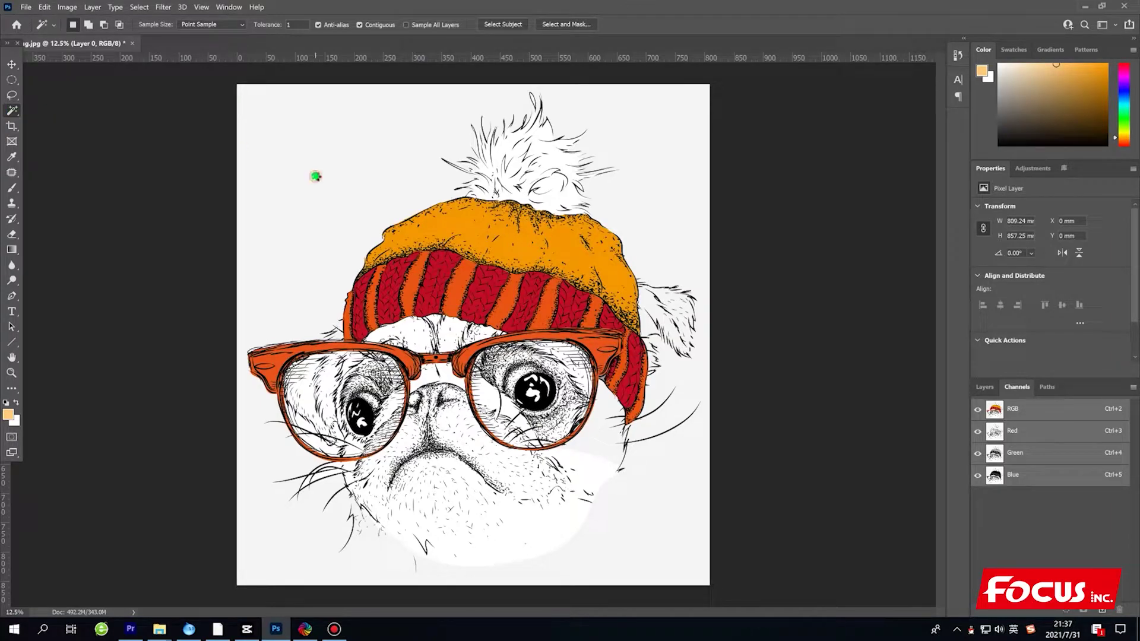
{"action": "left_click", "coordinate": [315, 176]}
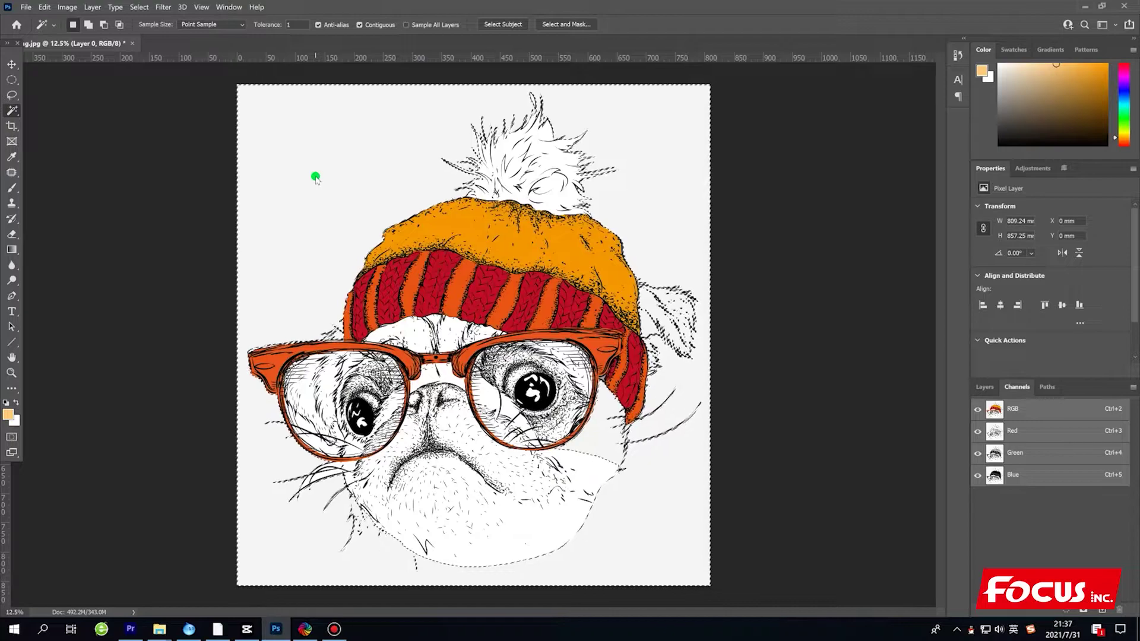
{"action": "key", "text": "Delete"}
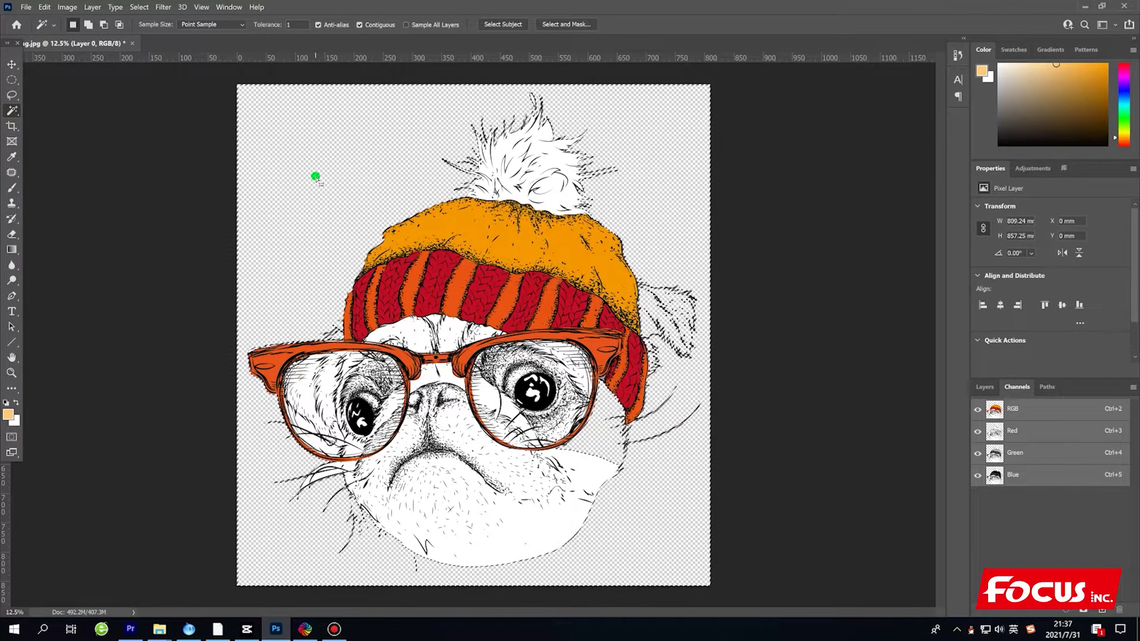
{"action": "key", "text": "ctrl+d"}
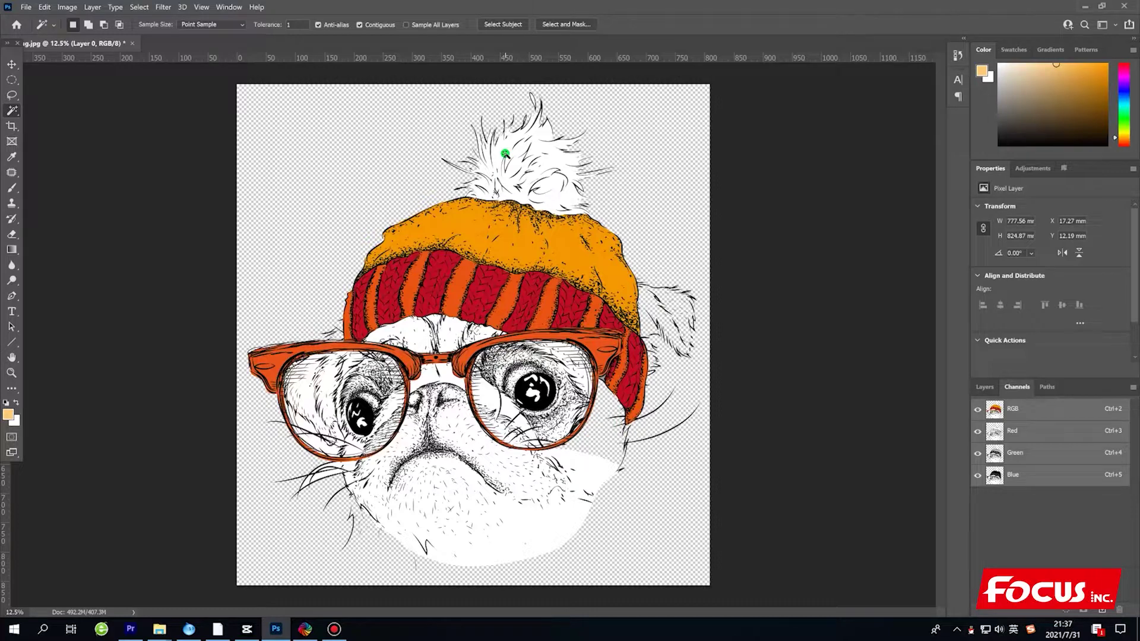
Step: Select the transparent area around the pug and invert the selection to cover the artwork, with the channels displayed
{"action": "left_click", "coordinate": [347, 204]}
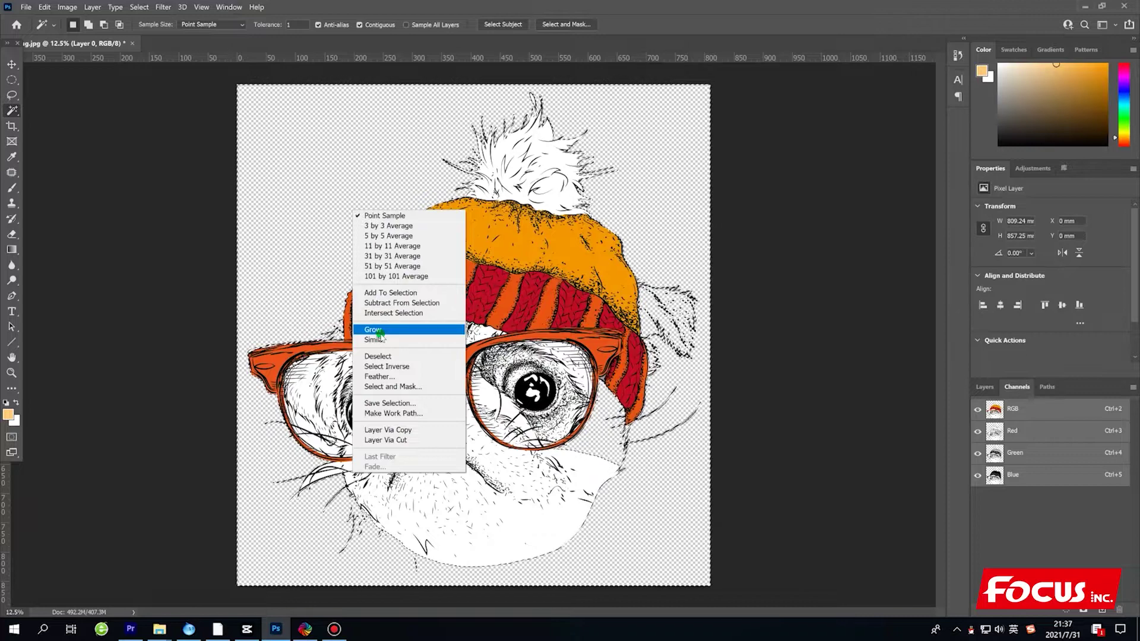
{"action": "left_click", "coordinate": [400, 367]}
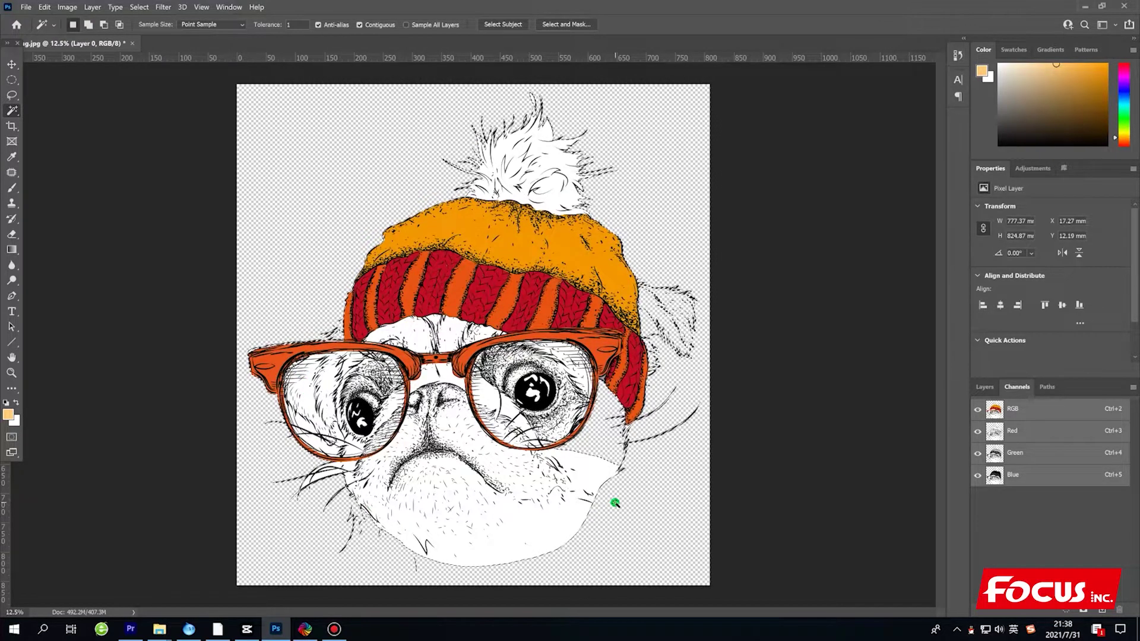
{"action": "left_click", "coordinate": [984, 387]}
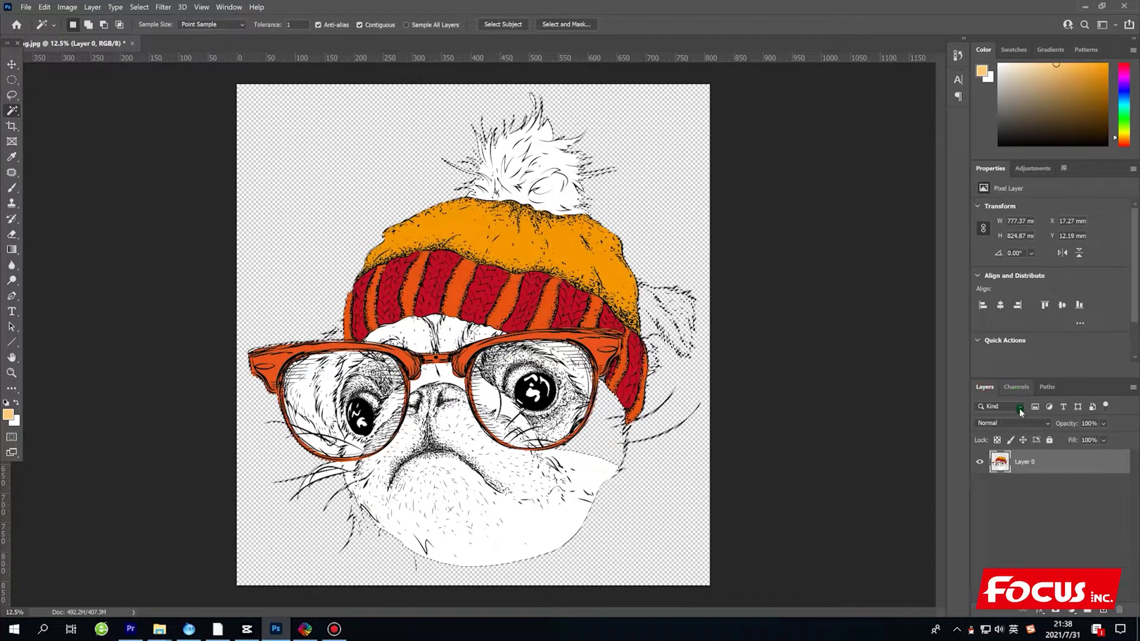
{"action": "left_click", "coordinate": [1019, 388]}
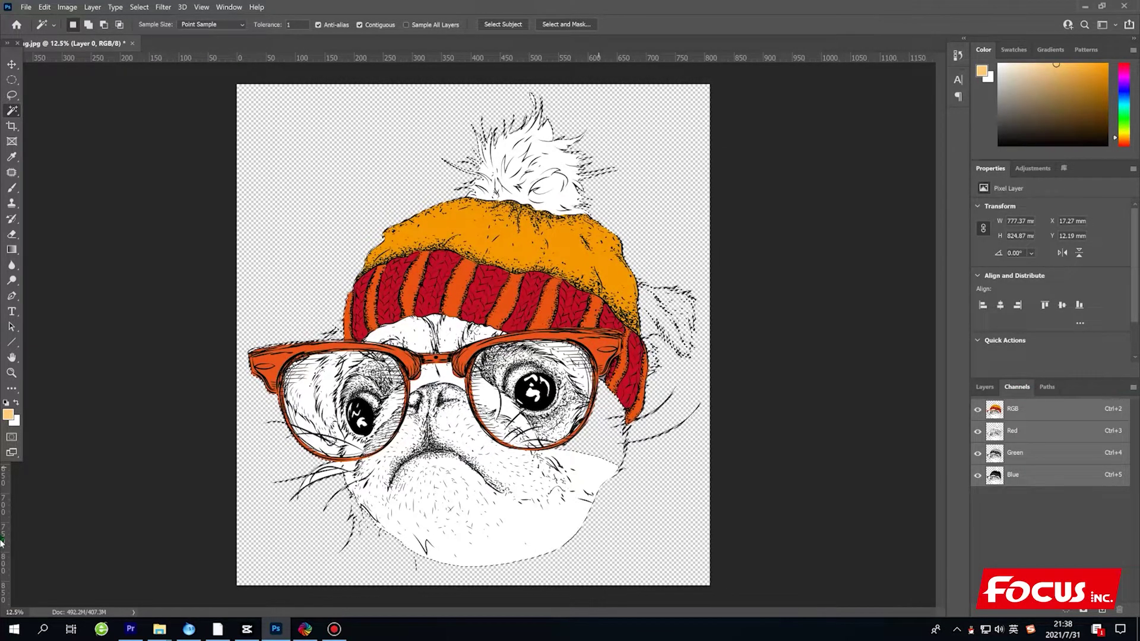
Step: Create a spot channel named W1 from the pug selection, with black (000000) ink and 100% solidity
{"action": "left_click", "coordinate": [1134, 388]}
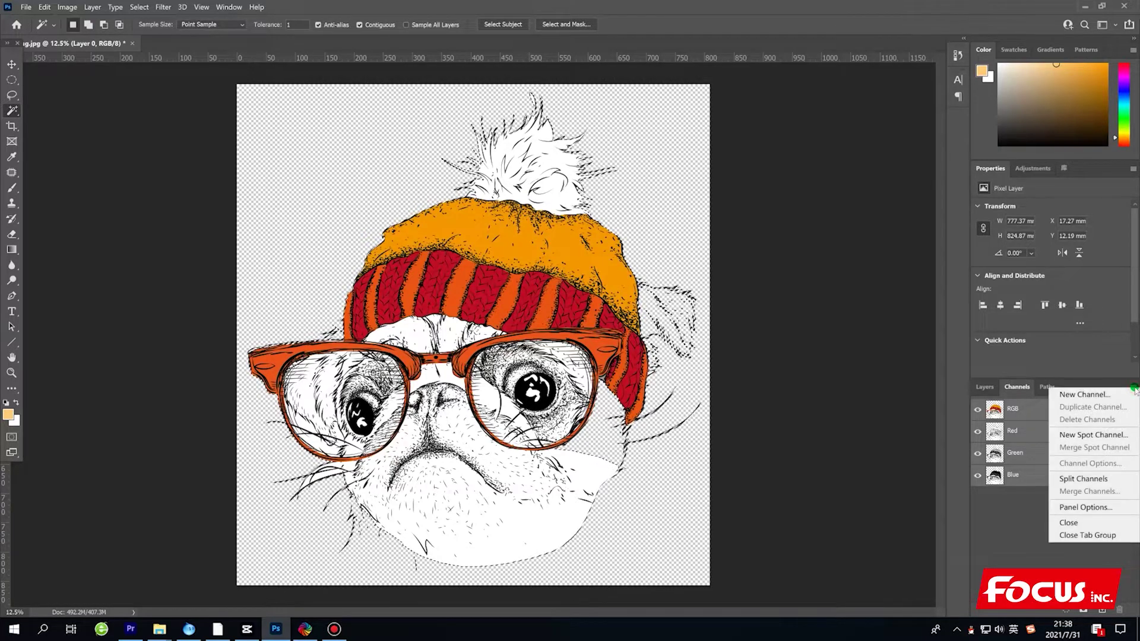
{"action": "left_click", "coordinate": [1099, 435]}
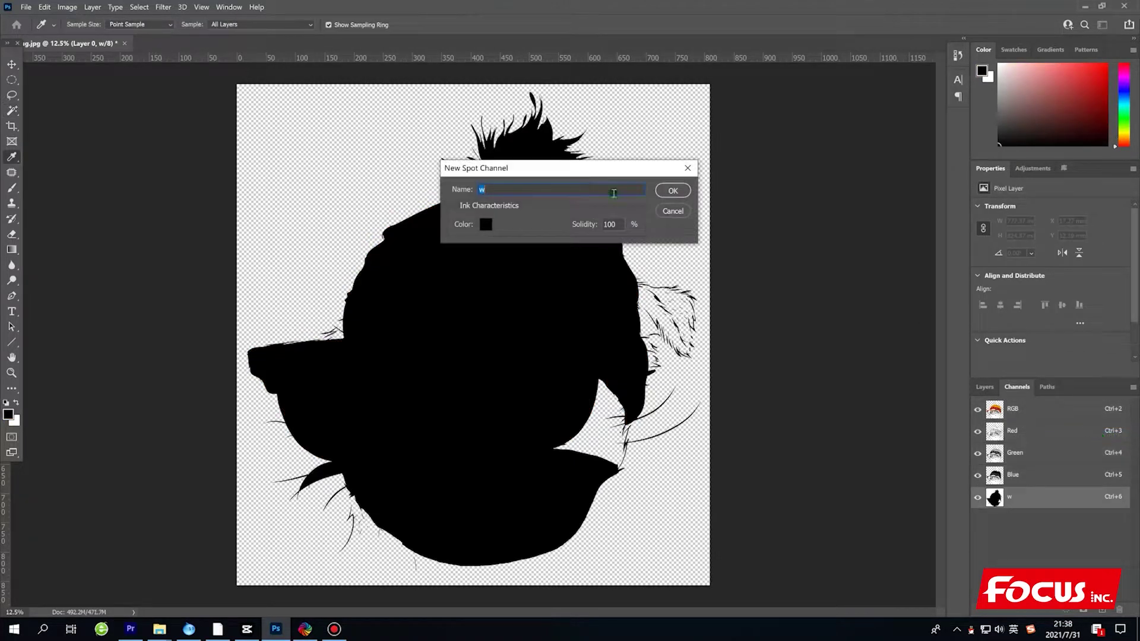
{"action": "left_click", "coordinate": [502, 190]}
{"action": "key", "text": "BackSpace"}
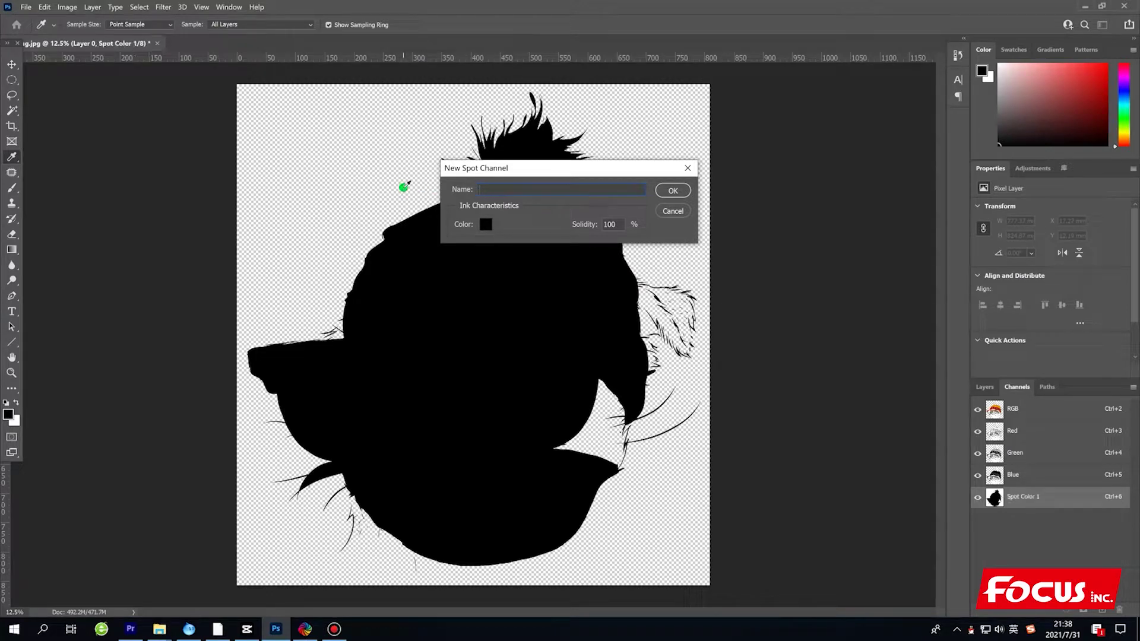
{"action": "type", "text": "W"}
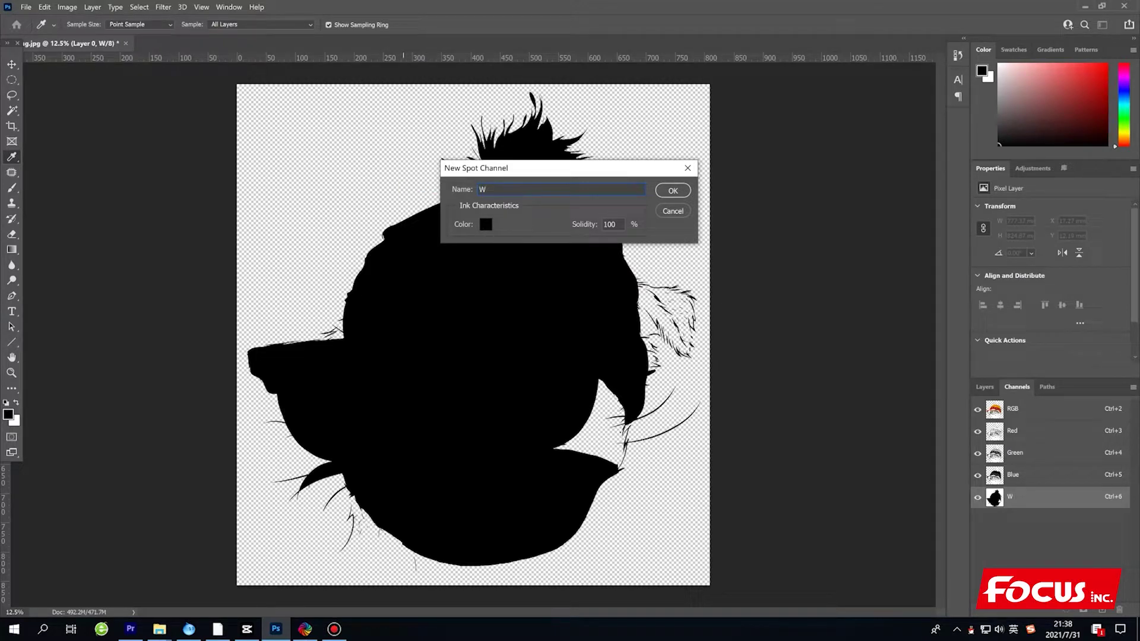
{"action": "type", "text": "1"}
{"action": "left_click", "coordinate": [485, 226]}
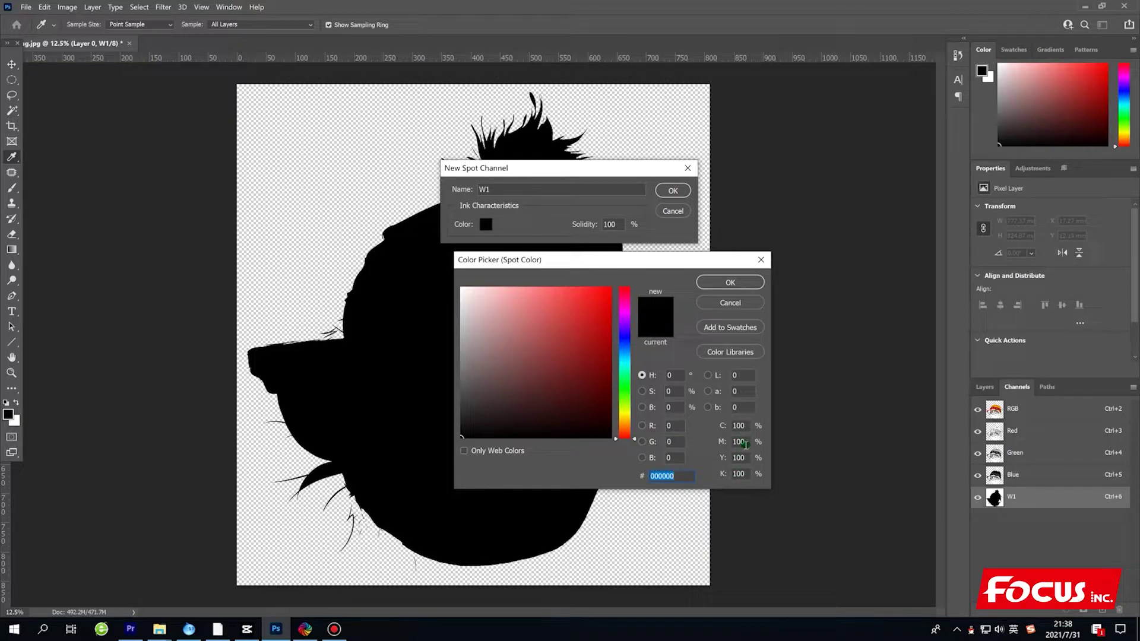
{"action": "left_click", "coordinate": [730, 282]}
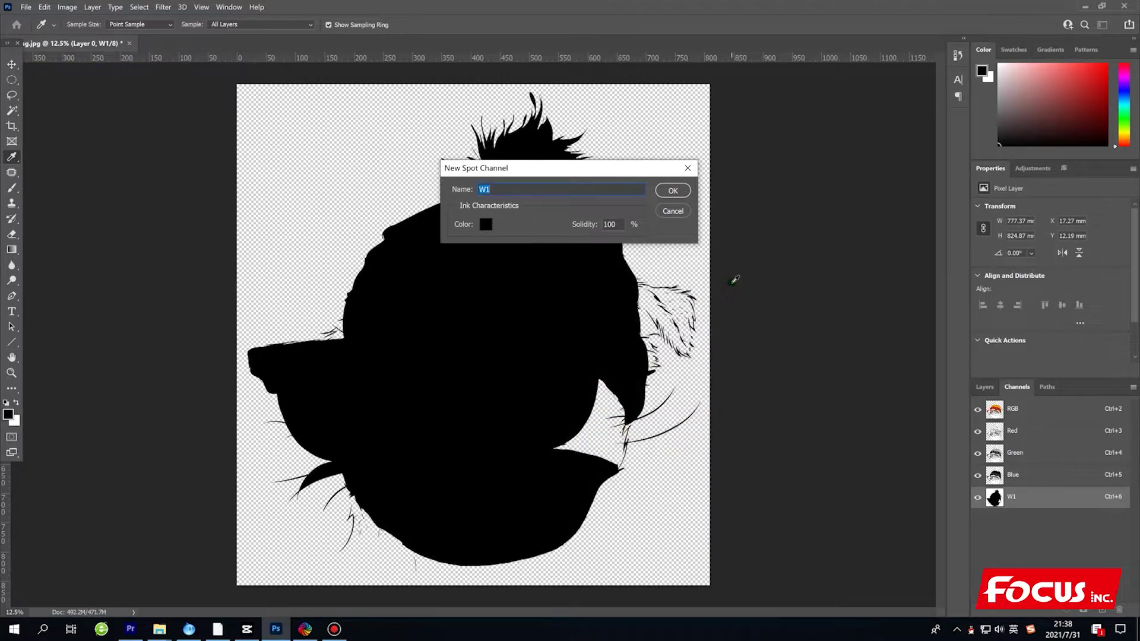
{"action": "double_click", "coordinate": [610, 224]}
{"action": "left_click", "coordinate": [673, 191]}
{"action": "key", "text": "w"}
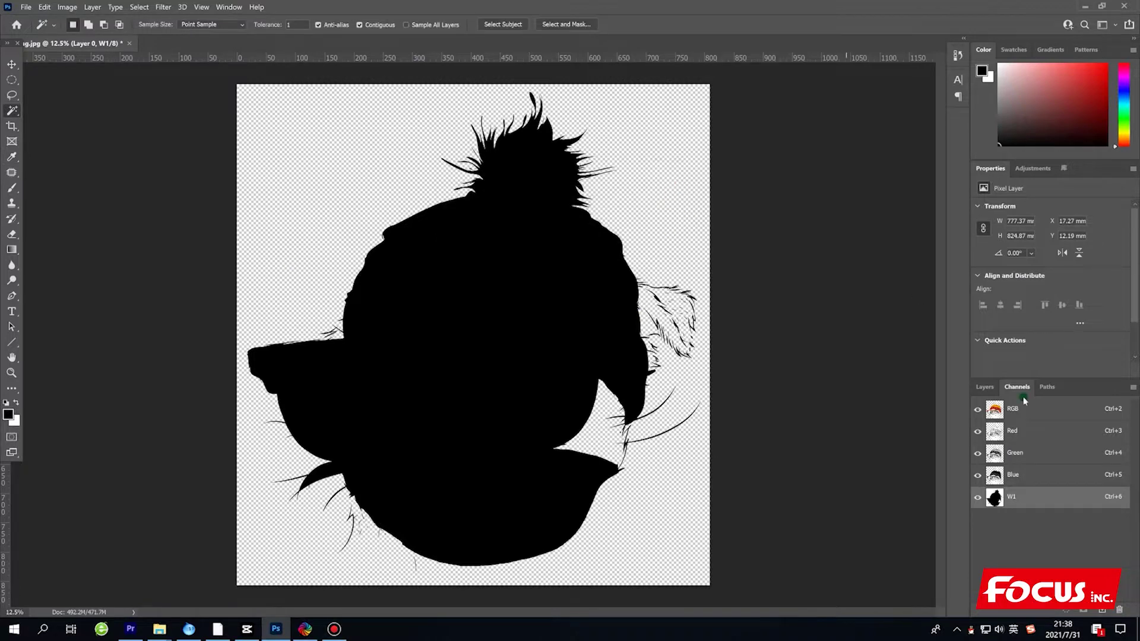
Step: Toggle the W1 channel's visibility to compare the artwork with and without the spot colour
{"action": "left_click", "coordinate": [1005, 511]}
{"action": "left_click", "coordinate": [977, 497]}
{"action": "left_click", "coordinate": [979, 498]}
{"action": "left_click", "coordinate": [978, 497]}
{"action": "left_click", "coordinate": [978, 497]}
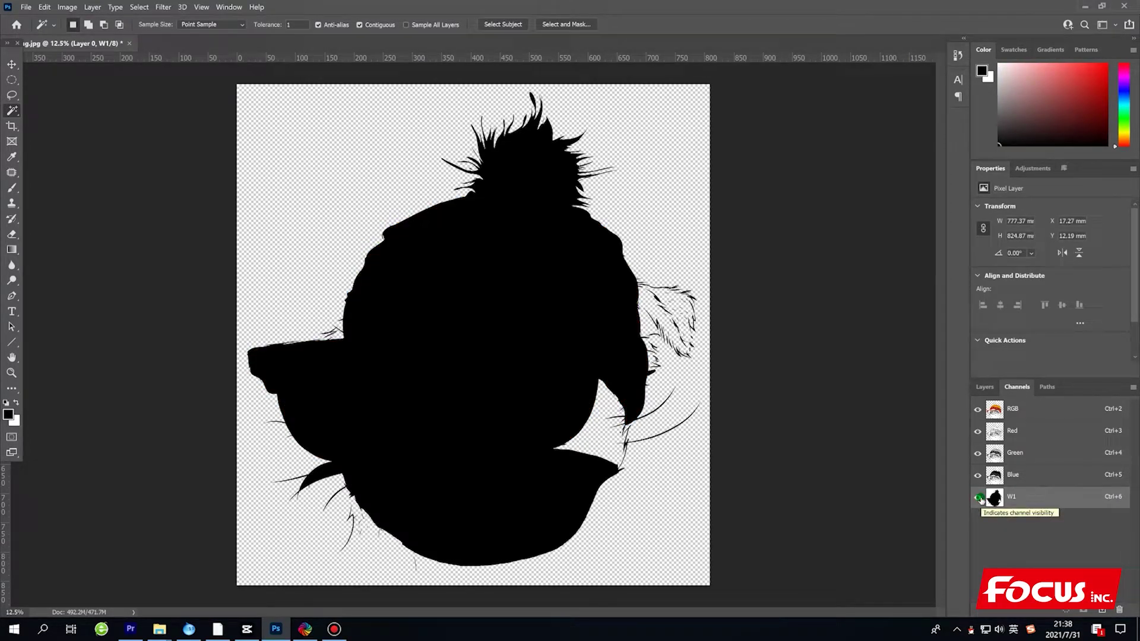
Step: Duplicate the W1 spot channel within 25_pug.jpg under the name W2
{"action": "left_click", "coordinate": [1020, 497]}
{"action": "right_click", "coordinate": [1025, 497]}
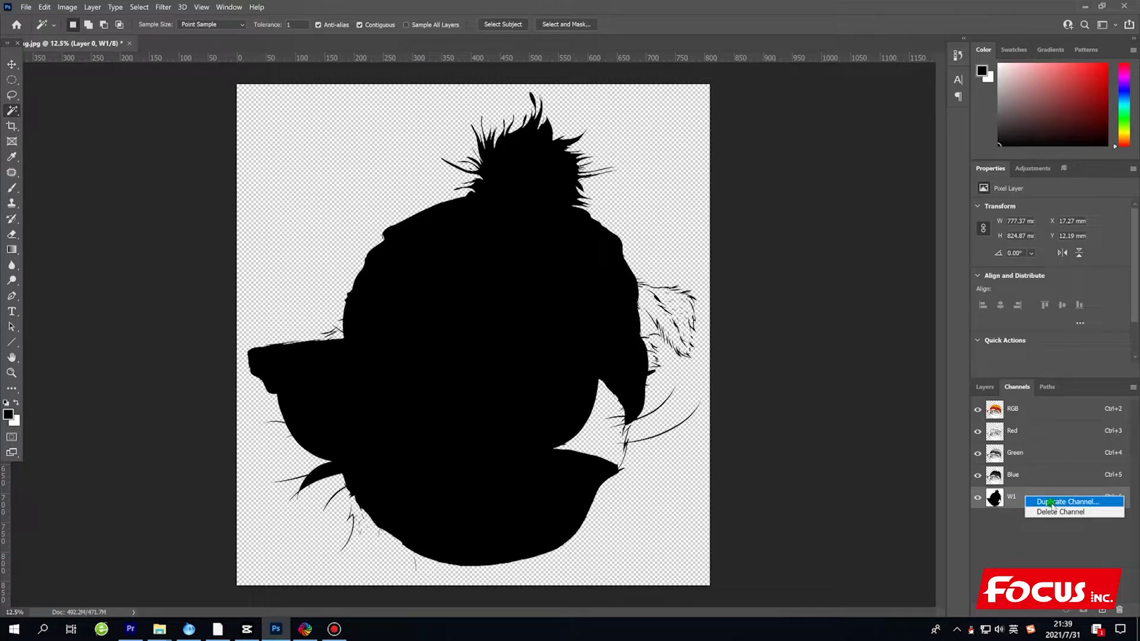
{"action": "left_click", "coordinate": [1050, 502]}
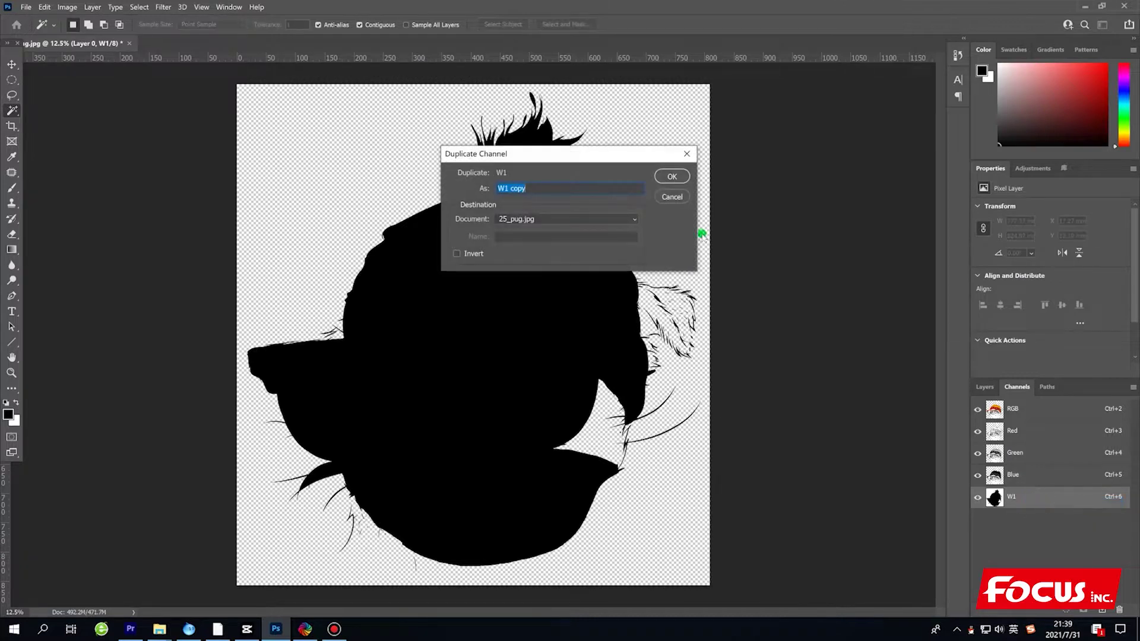
{"action": "left_click_drag", "start_coordinate": [525, 189], "coordinate": [505, 191]}
{"action": "type", "text": "2"}
{"action": "left_click", "coordinate": [673, 178]}
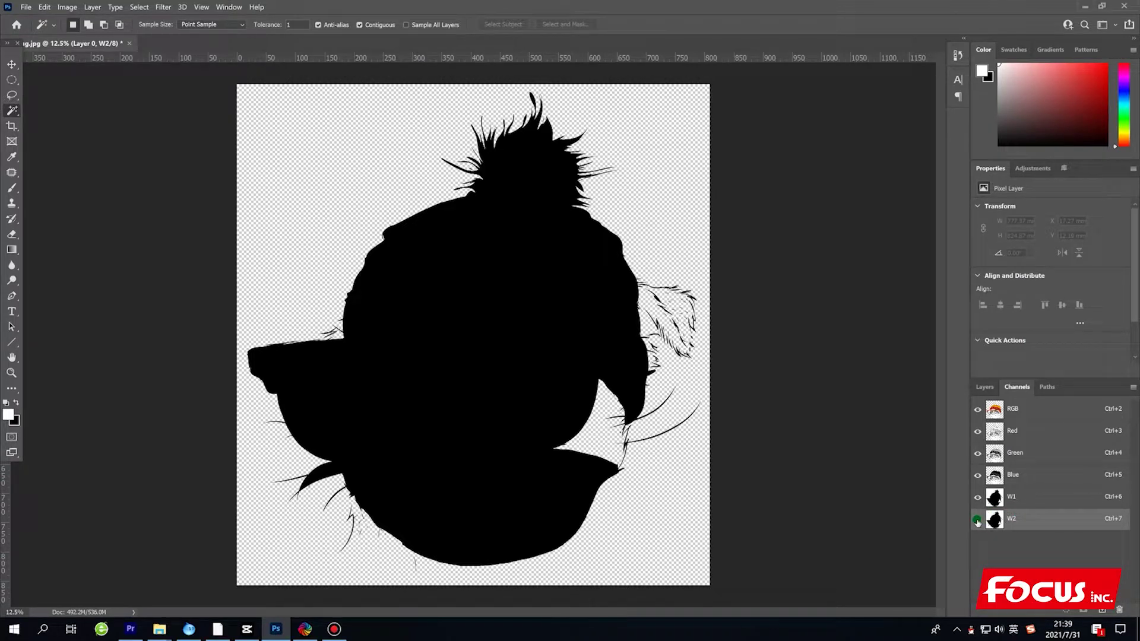
Step: Examine the artwork with the W1 and W2 channels hidden and shown, leaving all channels visible
{"action": "key", "text": "x"}
{"action": "key", "text": "x"}
{"action": "key", "text": "x"}
{"action": "key", "text": "x"}
{"action": "key", "text": "x"}
{"action": "key", "text": "x"}
{"action": "key", "text": "x"}
{"action": "left_click", "coordinate": [977, 519]}
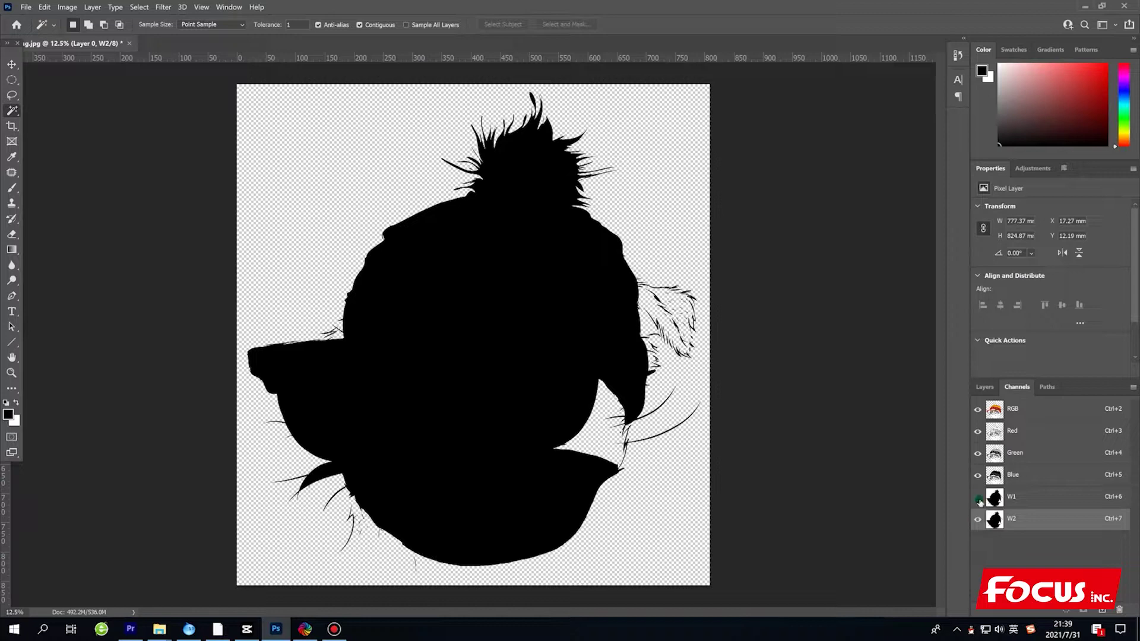
{"action": "left_click", "coordinate": [977, 518]}
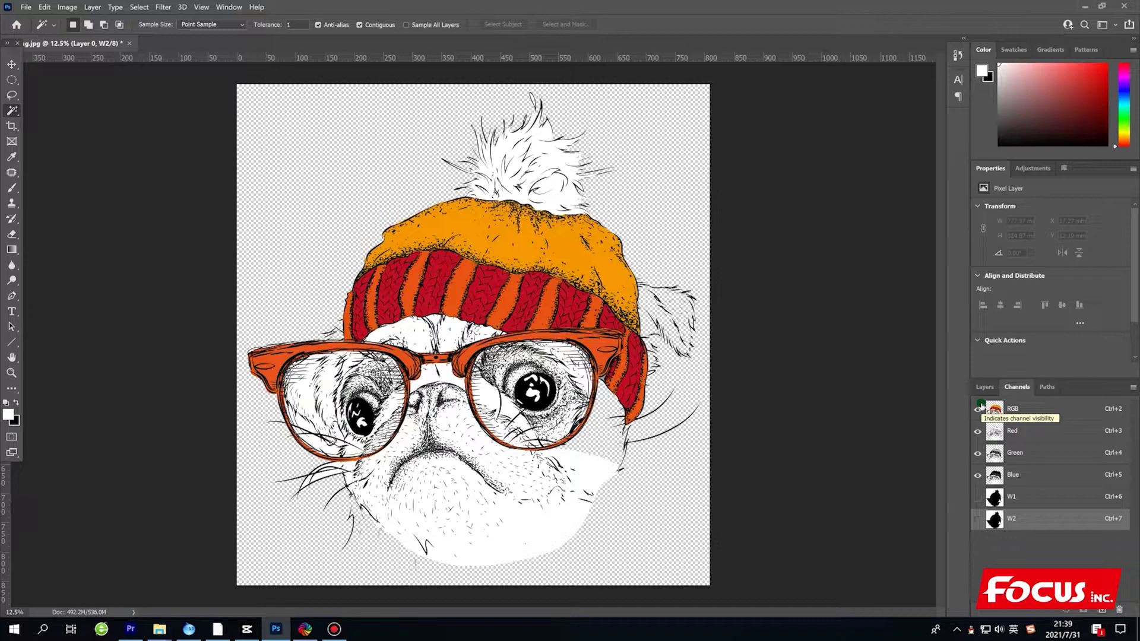
{"action": "left_click", "coordinate": [977, 496]}
{"action": "left_click", "coordinate": [977, 519]}
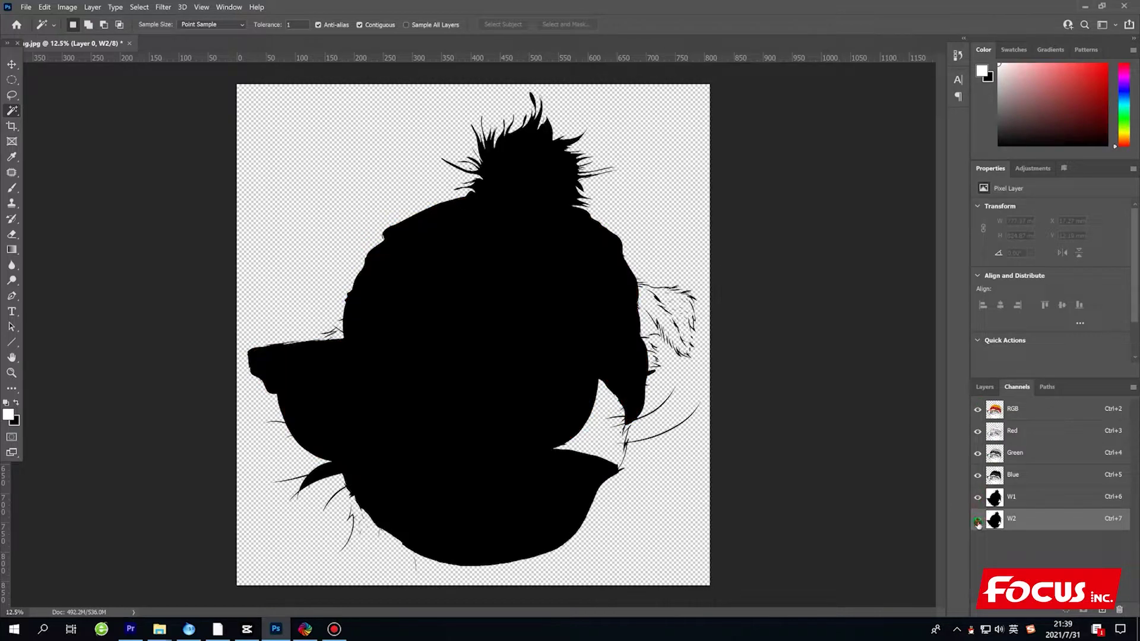
{"action": "key", "text": "x"}
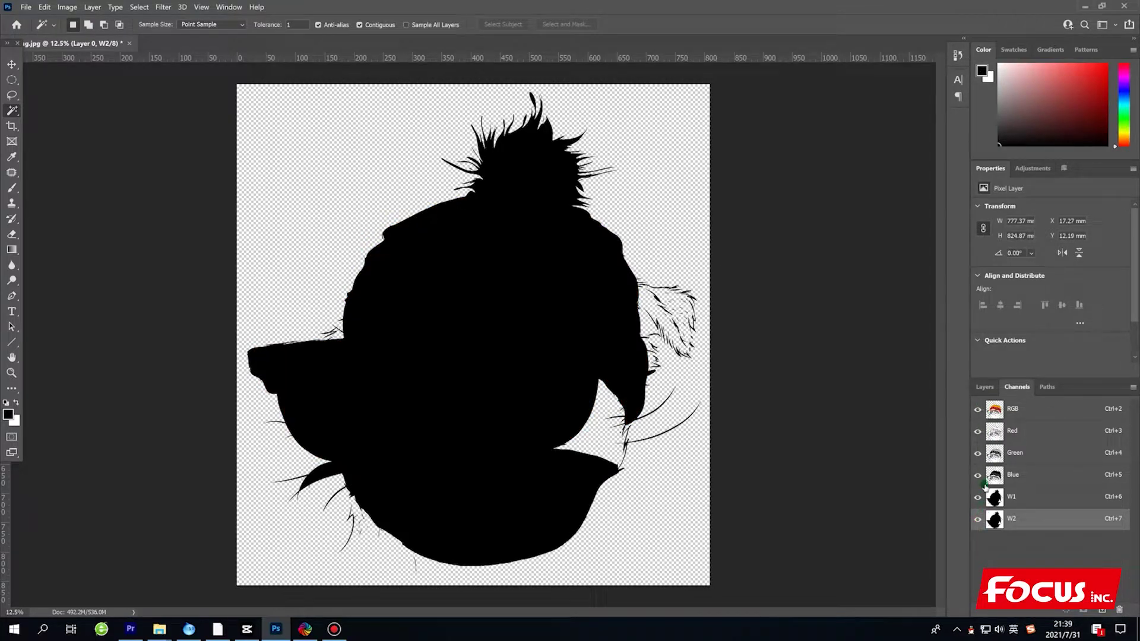
Step: Save the image to the desktop as a TIFF named 25_pug, keeping spot colours and layers, with LZW compression and RLE layer compression
{"action": "left_click", "coordinate": [984, 386]}
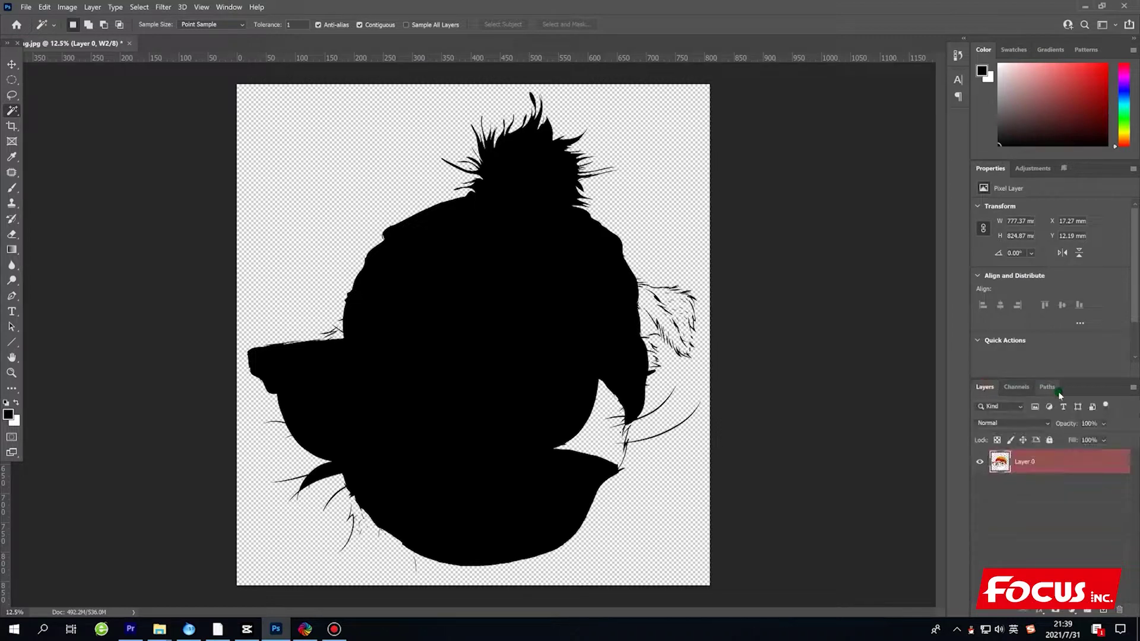
{"action": "left_click", "coordinate": [27, 7]}
{"action": "mouse_move", "coordinate": [83, 202]}
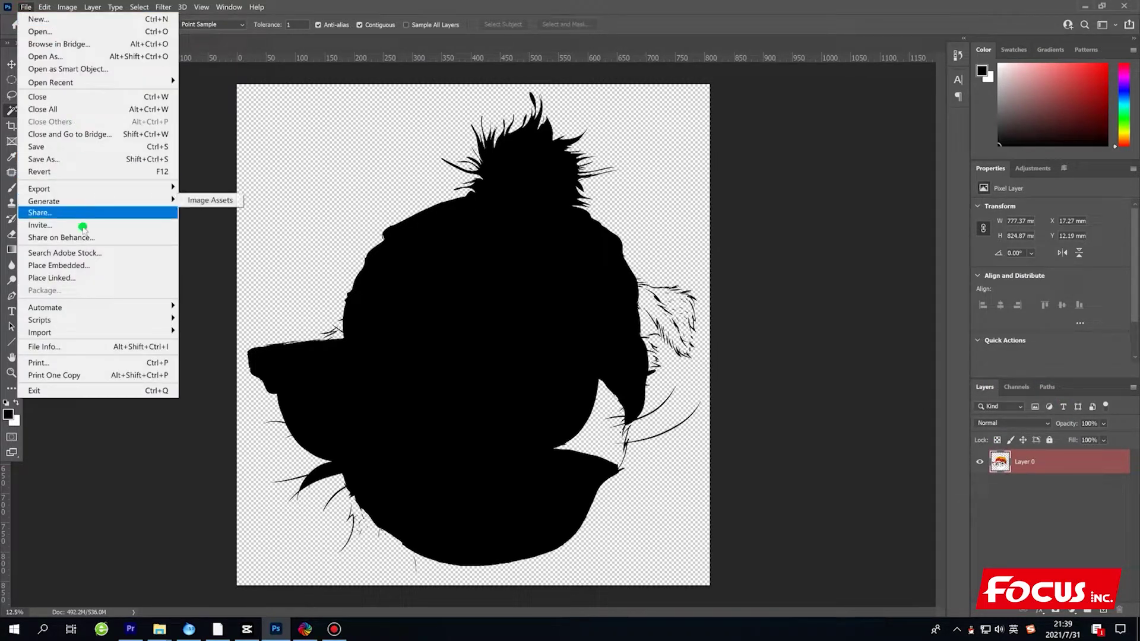
{"action": "left_click", "coordinate": [69, 159]}
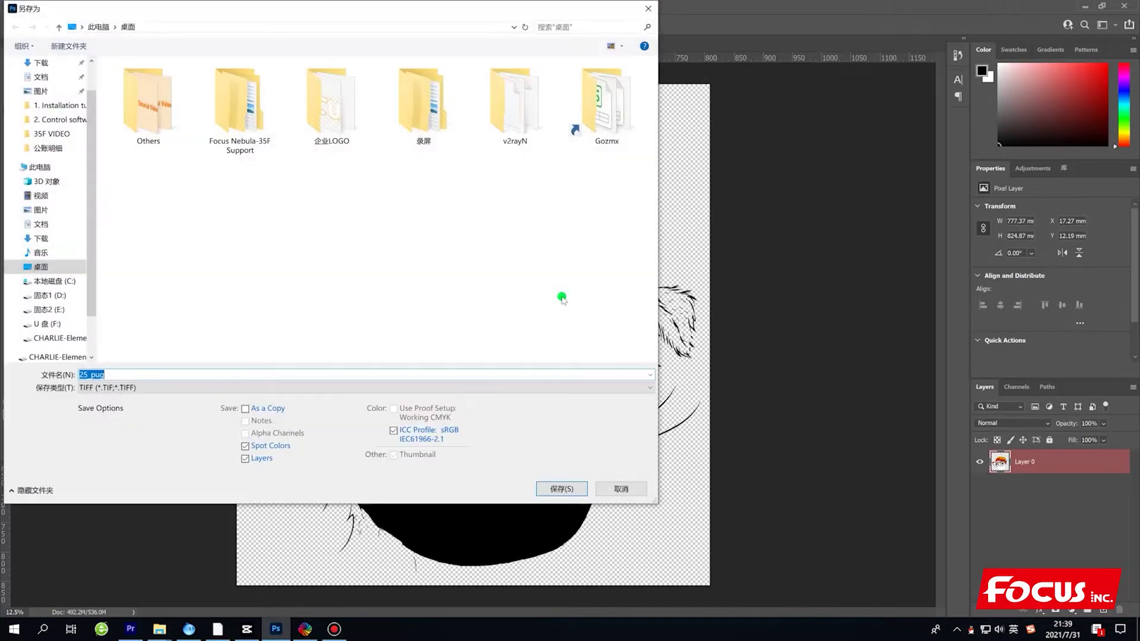
{"action": "left_click", "coordinate": [101, 389]}
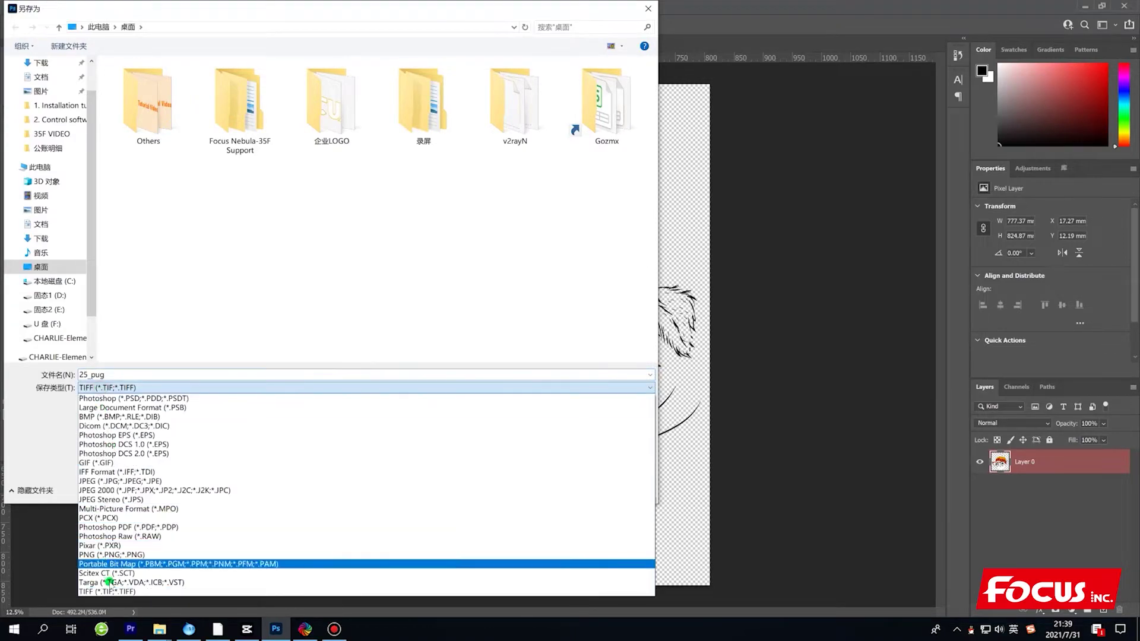
{"action": "left_click", "coordinate": [268, 590]}
{"action": "left_click", "coordinate": [564, 489]}
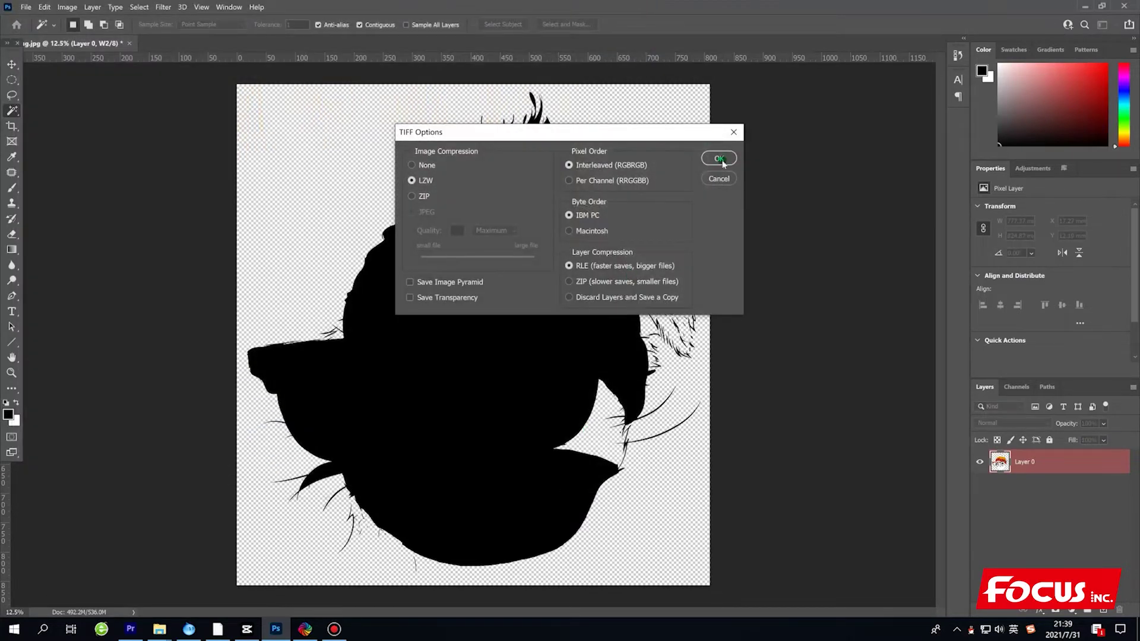
{"action": "left_click", "coordinate": [720, 159]}
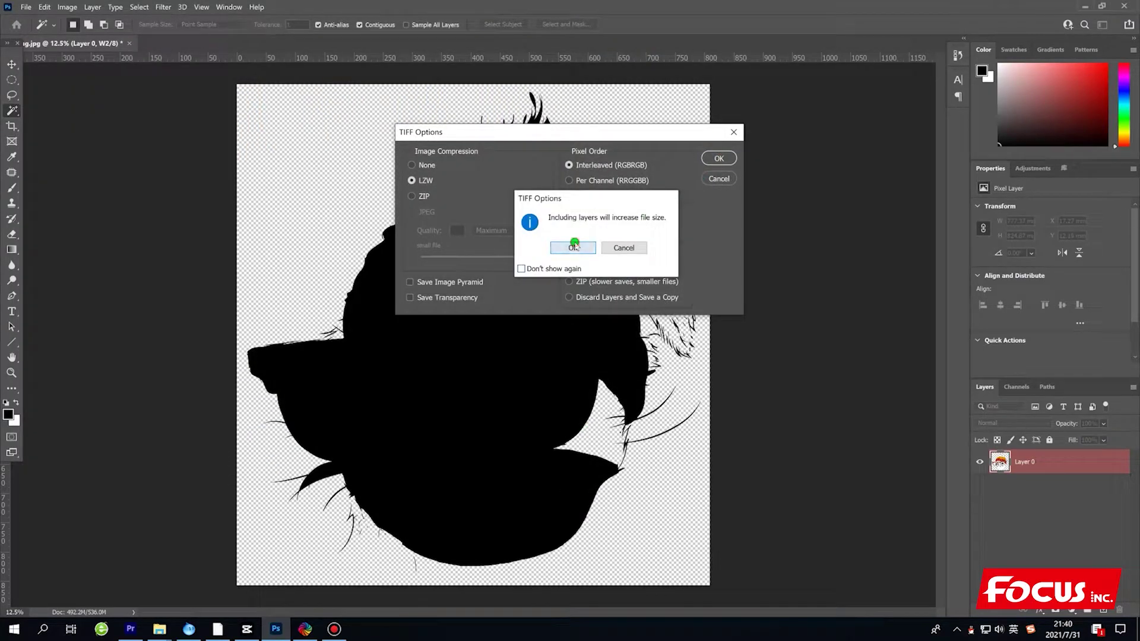
{"action": "left_click", "coordinate": [574, 243]}
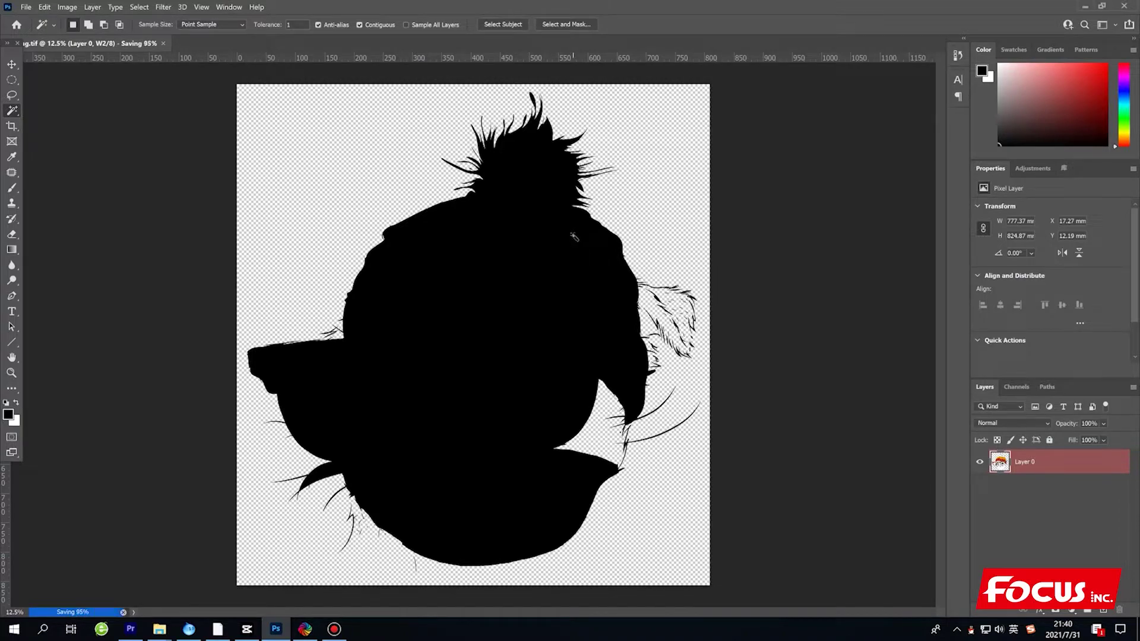
Step: Minimise Photoshop and move the saved 25_pug TIFF to an empty area of the desktop
{"action": "left_click", "coordinate": [1083, 8]}
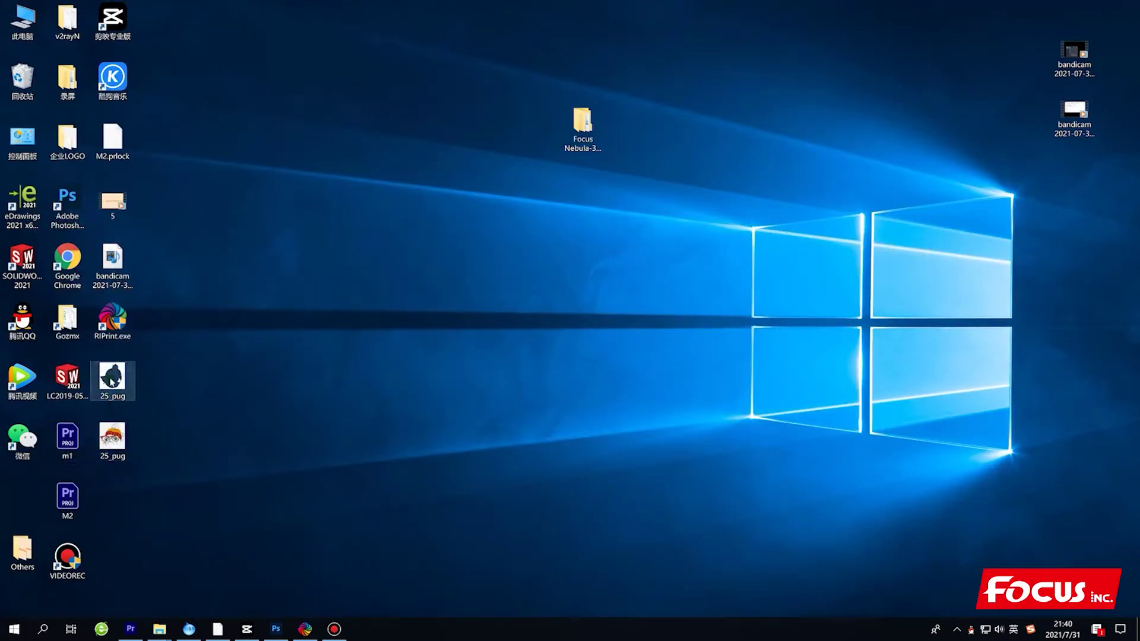
{"action": "left_click_drag", "start_coordinate": [111, 383], "coordinate": [356, 393]}
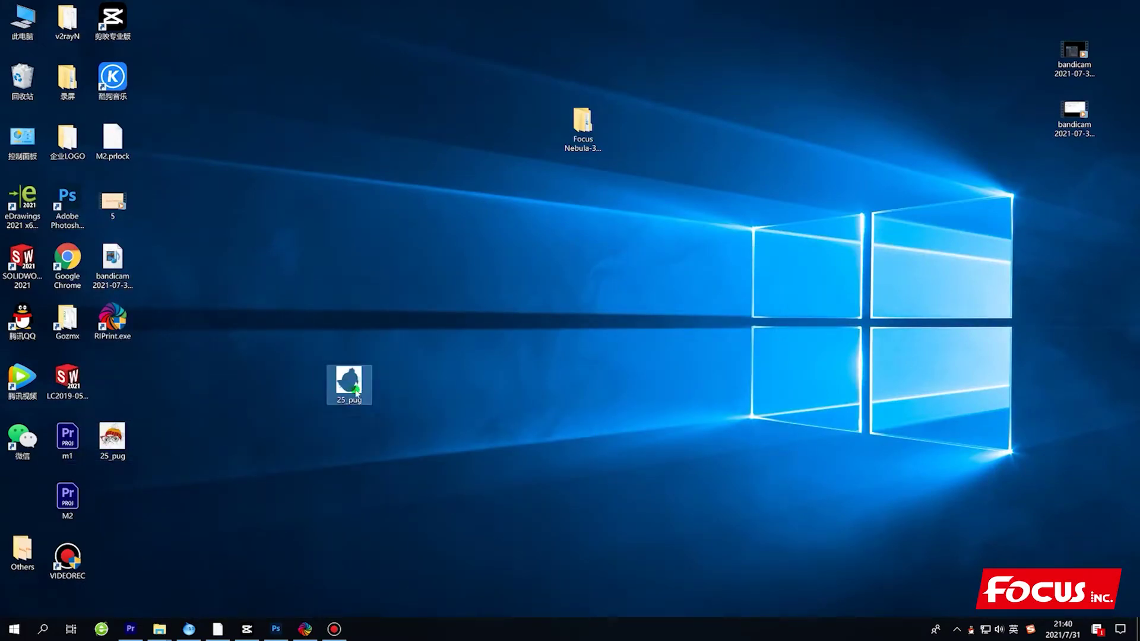
{"action": "mouse_move", "coordinate": [356, 392]}
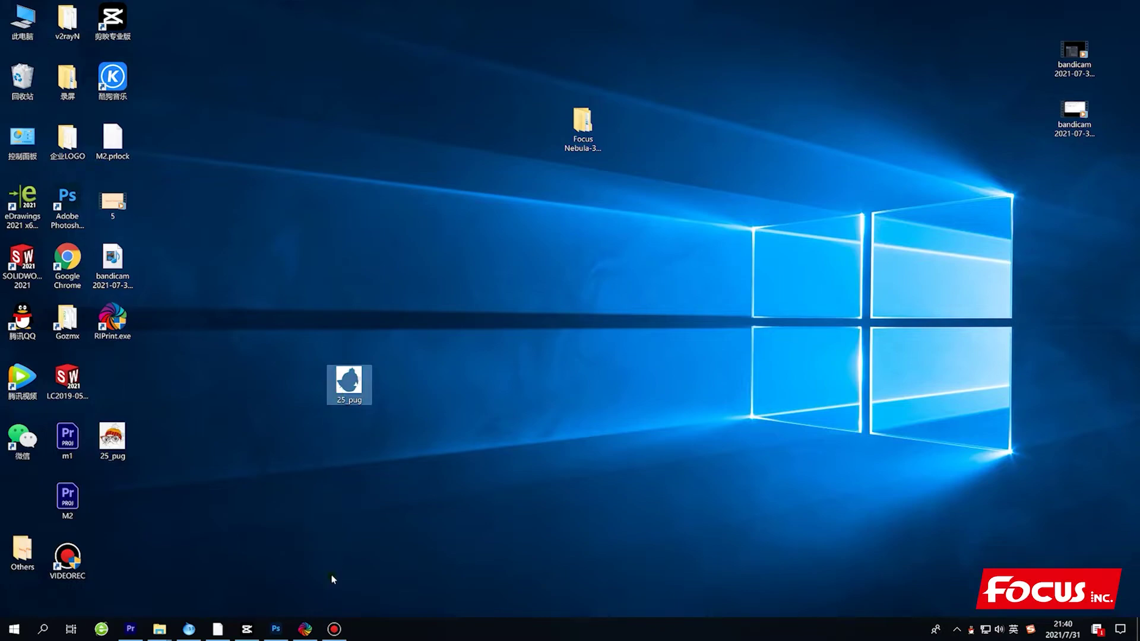
{"action": "left_click", "coordinate": [474, 465]}
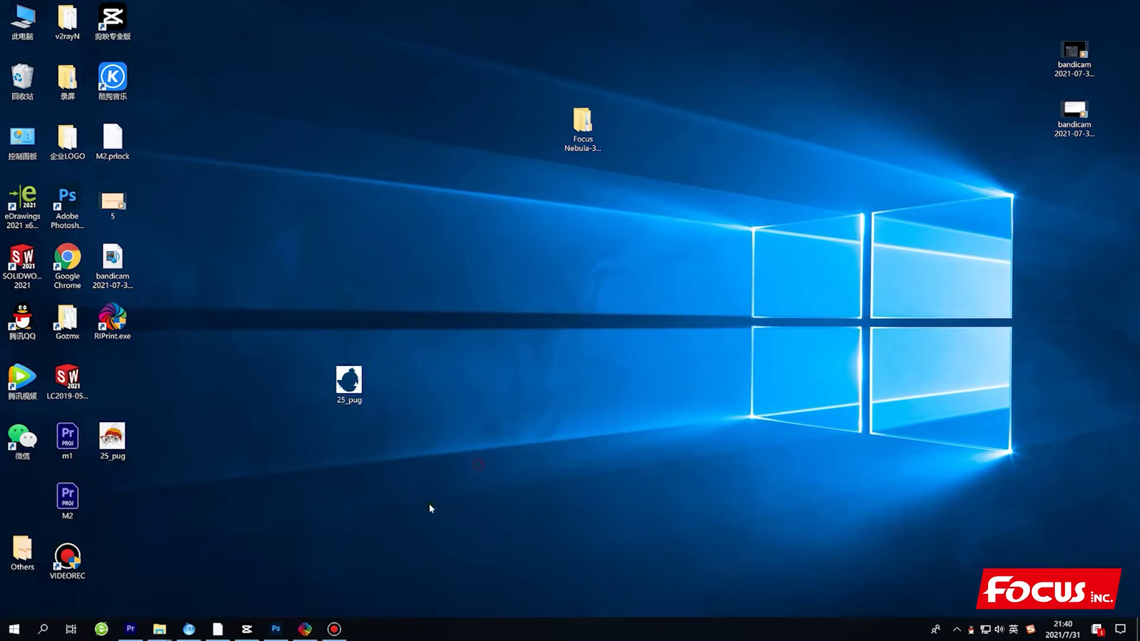
Step: Switch to the RIPrint software and check the default printer among the installed printers, leaving the printer settings unchanged
{"action": "left_click", "coordinate": [307, 629]}
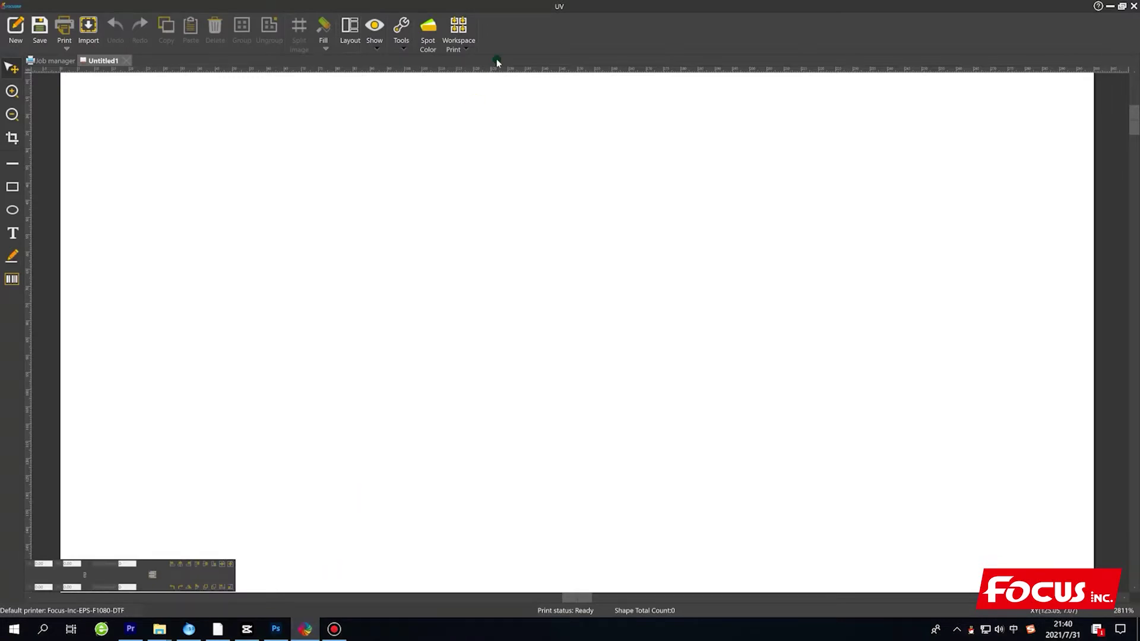
{"action": "left_click", "coordinate": [17, 9]}
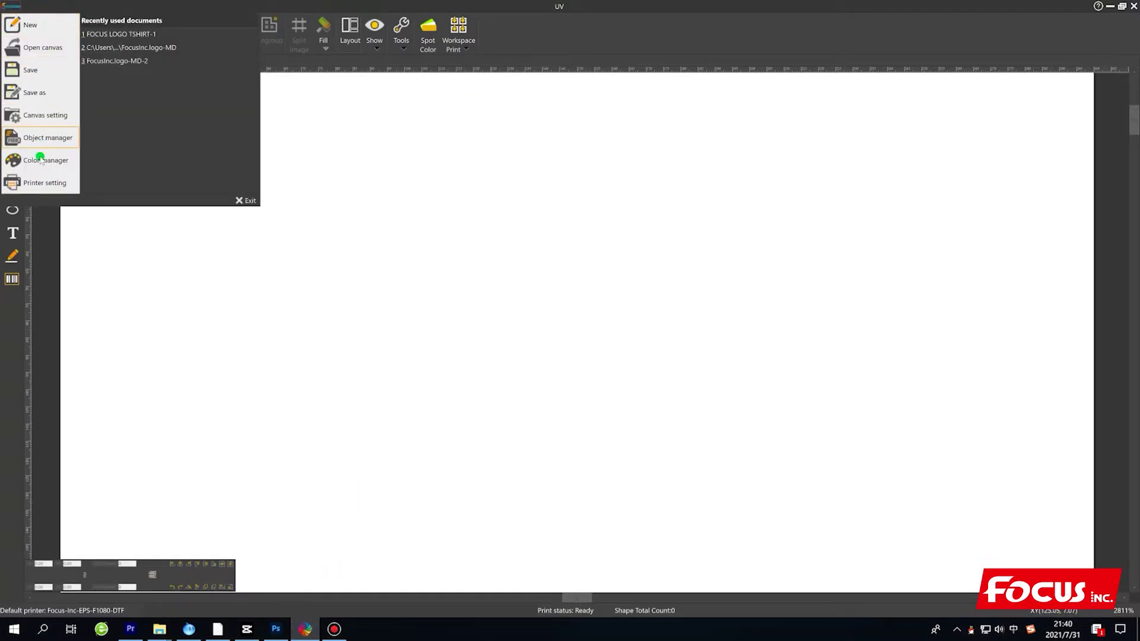
{"action": "left_click", "coordinate": [36, 182]}
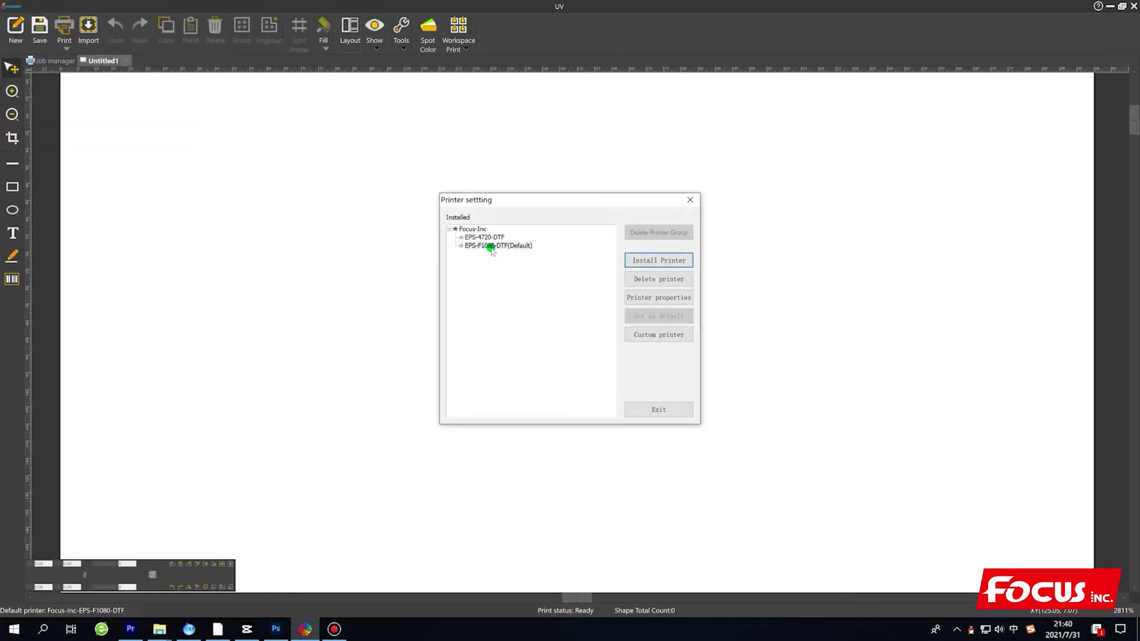
{"action": "left_click", "coordinate": [670, 409]}
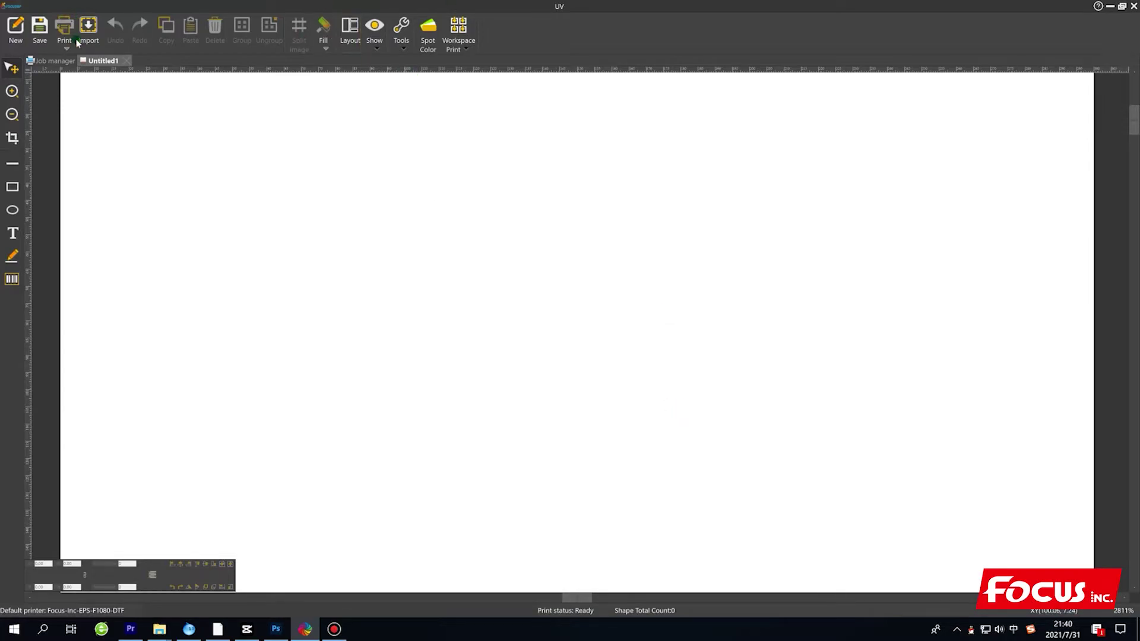
Step: Import the 25_pug TIFF from the desktop onto the Untitled1 canvas at its original size and bring the whole image into view
{"action": "left_click", "coordinate": [86, 32]}
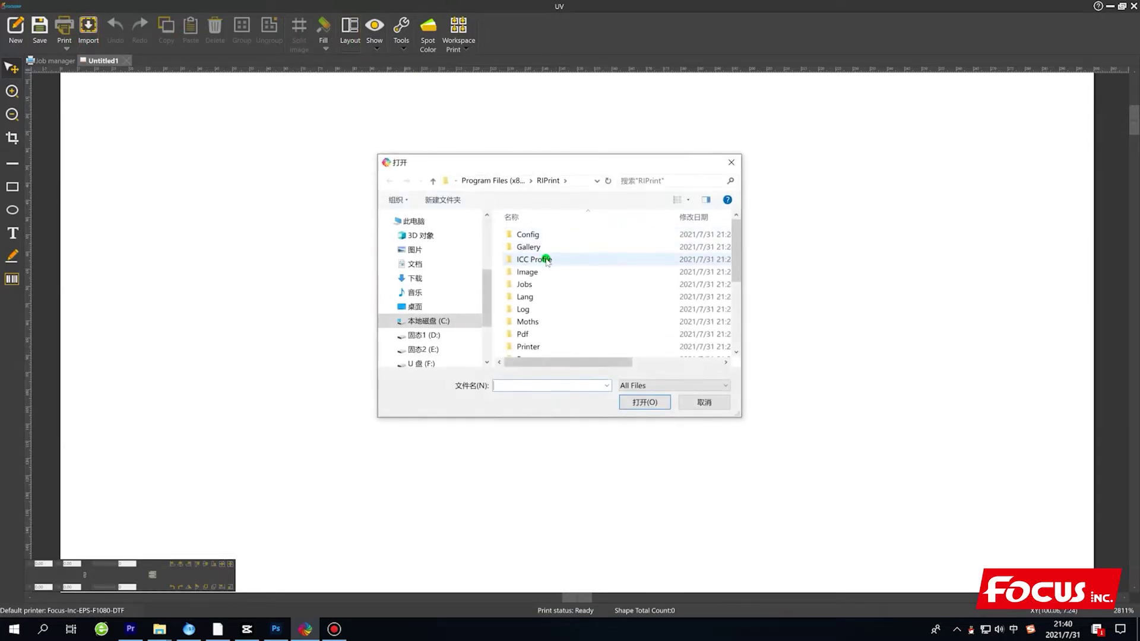
{"action": "scroll", "coordinate": [546, 261], "scroll_direction": "down", "scroll_amount": 4}
{"action": "scroll", "coordinate": [433, 347], "scroll_direction": "down", "scroll_amount": 3}
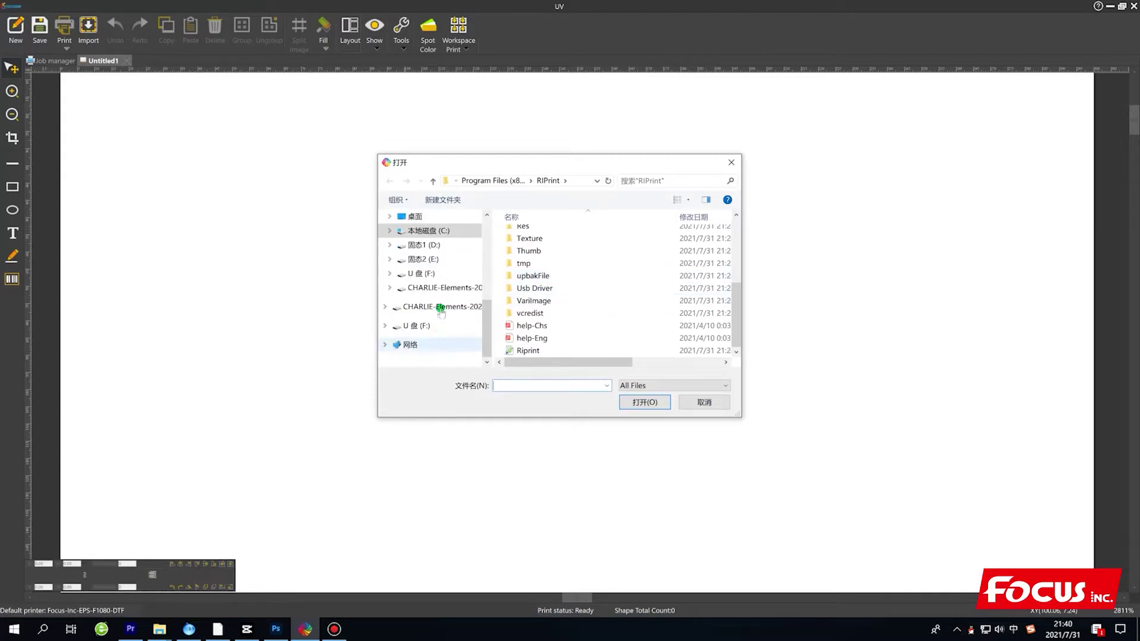
{"action": "scroll", "coordinate": [440, 312], "scroll_direction": "up", "scroll_amount": 3}
{"action": "left_click", "coordinate": [428, 306]}
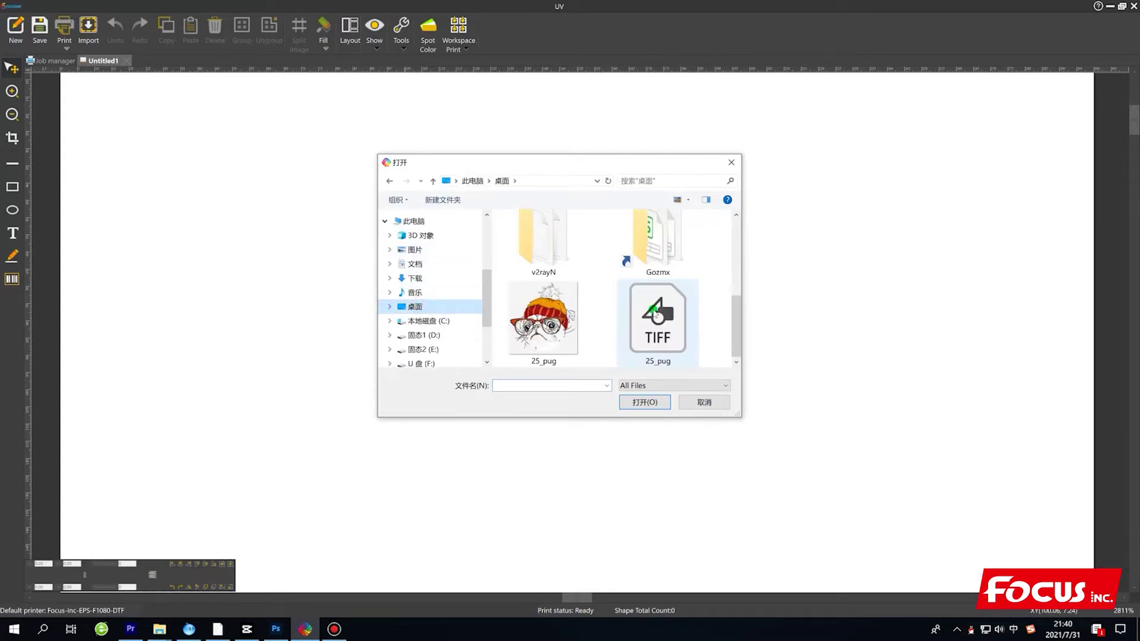
{"action": "left_click", "coordinate": [665, 337]}
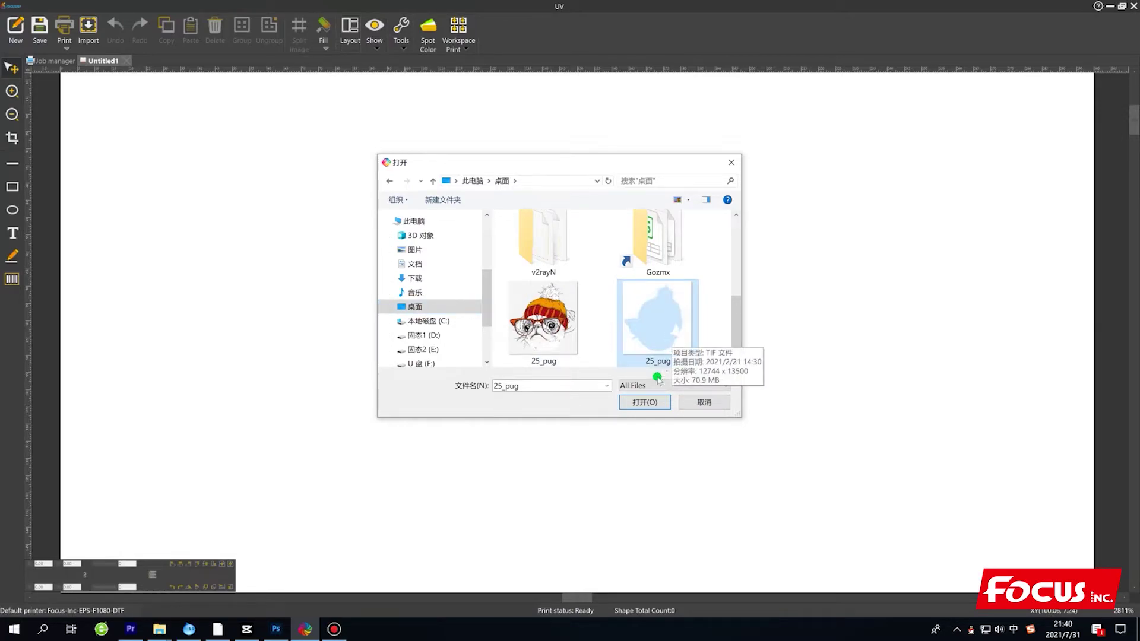
{"action": "left_click", "coordinate": [645, 400]}
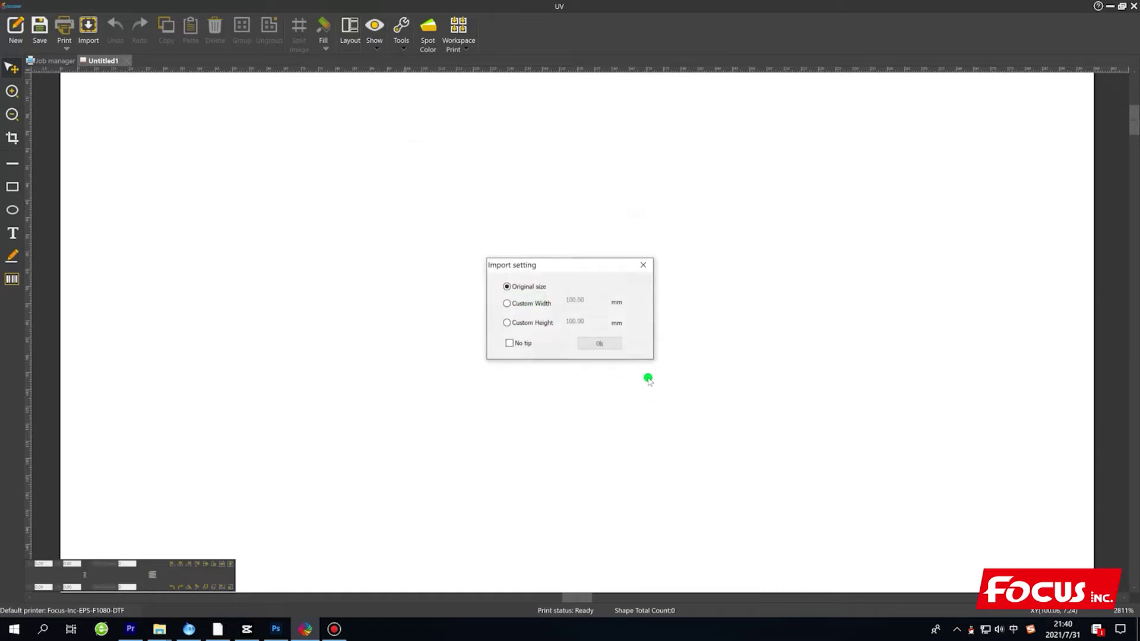
{"action": "left_click", "coordinate": [599, 342]}
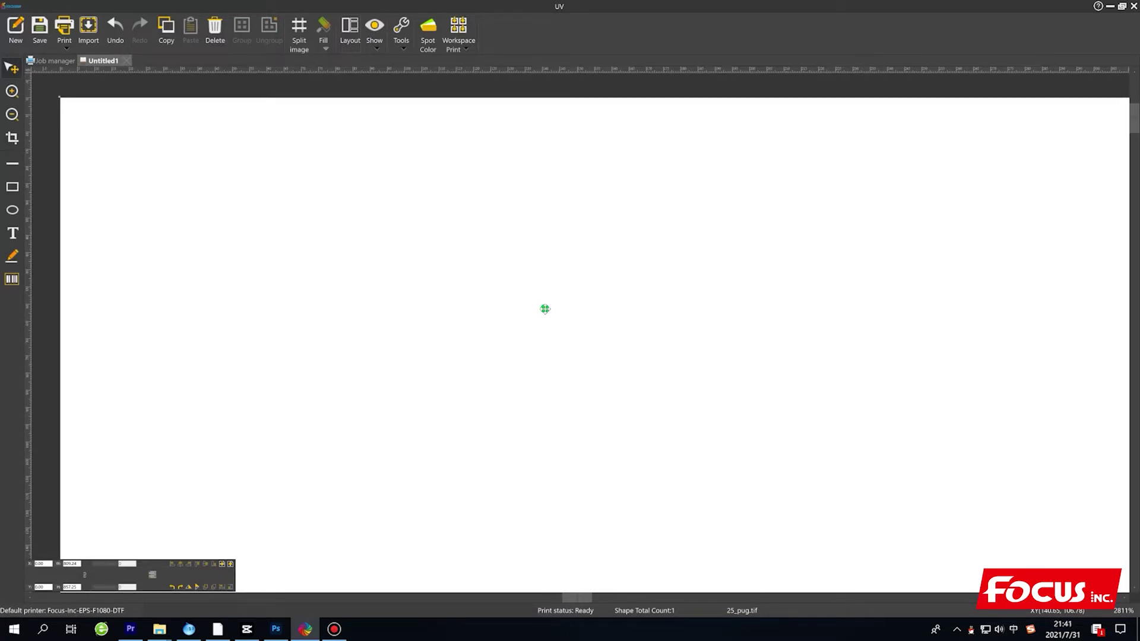
{"action": "scroll", "coordinate": [544, 309], "scroll_direction": "down", "scroll_amount": 8}
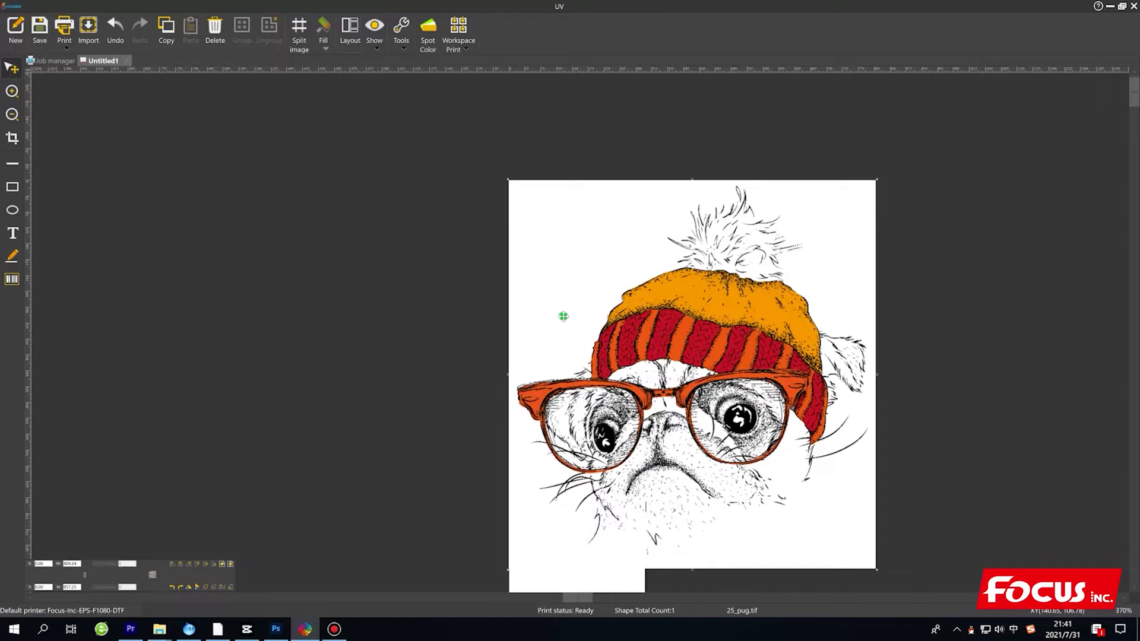
{"action": "scroll", "coordinate": [560, 315], "scroll_direction": "down", "scroll_amount": 2}
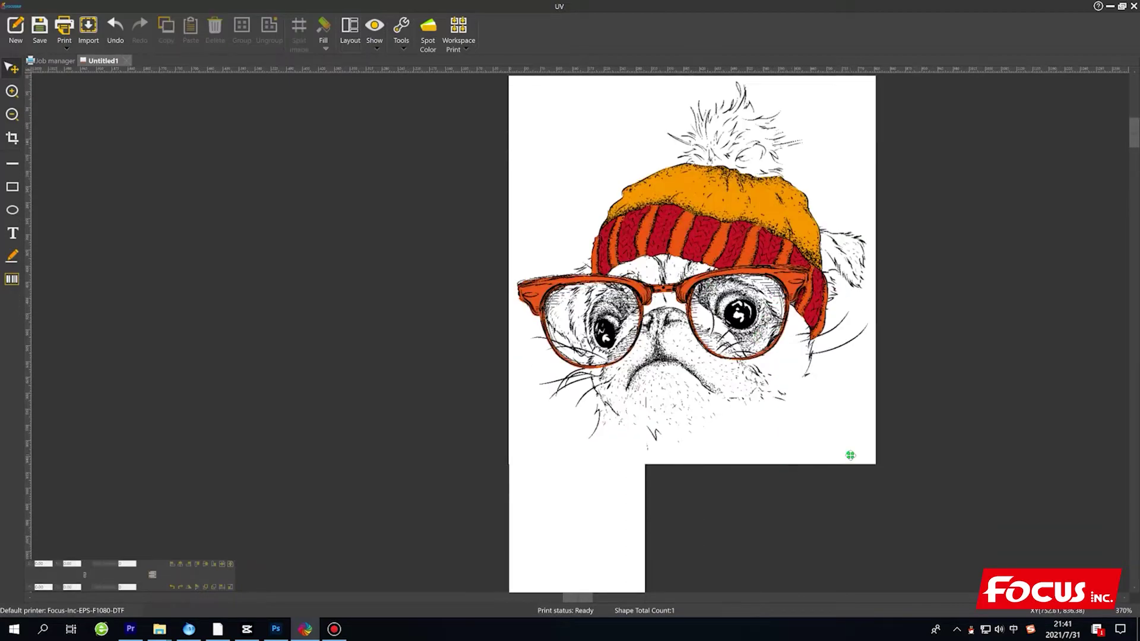
{"action": "scroll", "coordinate": [850, 455], "scroll_direction": "down", "scroll_amount": 3}
{"action": "scroll", "coordinate": [768, 398], "scroll_direction": "up", "scroll_amount": 4}
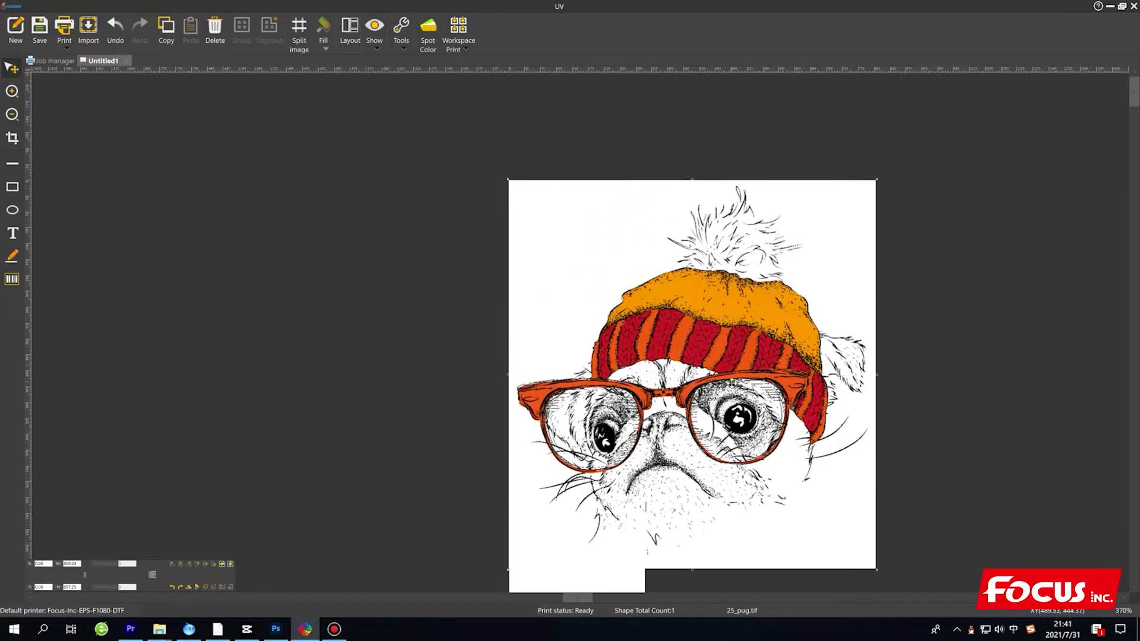
Step: Move the oversized pug image right and down, partly off the canvas
{"action": "left_click_drag", "start_coordinate": [729, 343], "coordinate": [753, 428]}
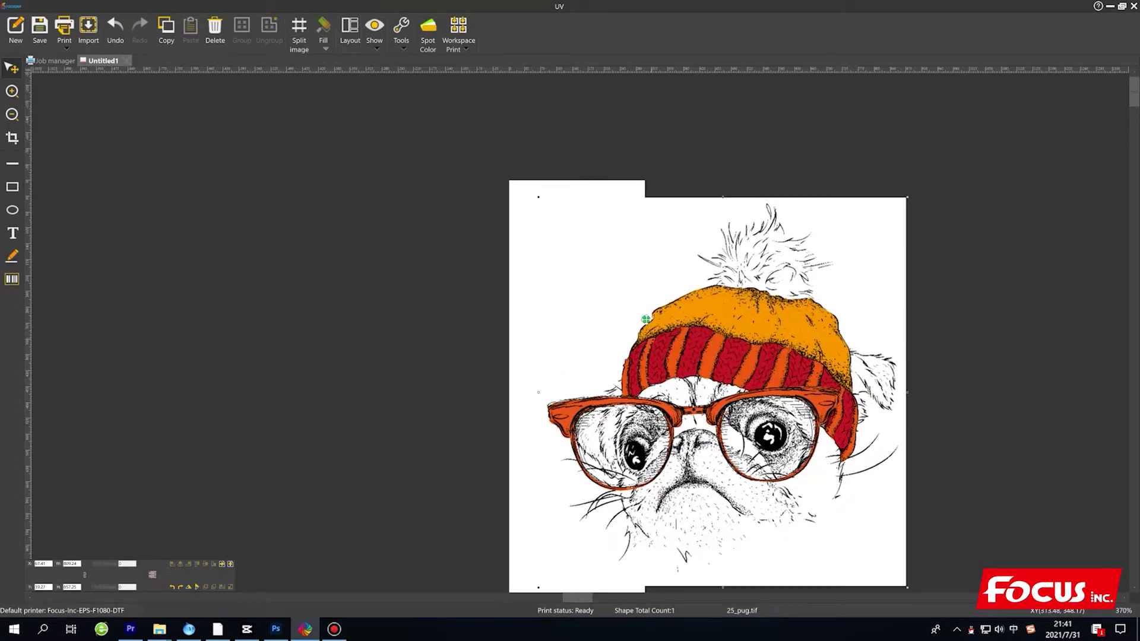
{"action": "right_click", "coordinate": [645, 270]}
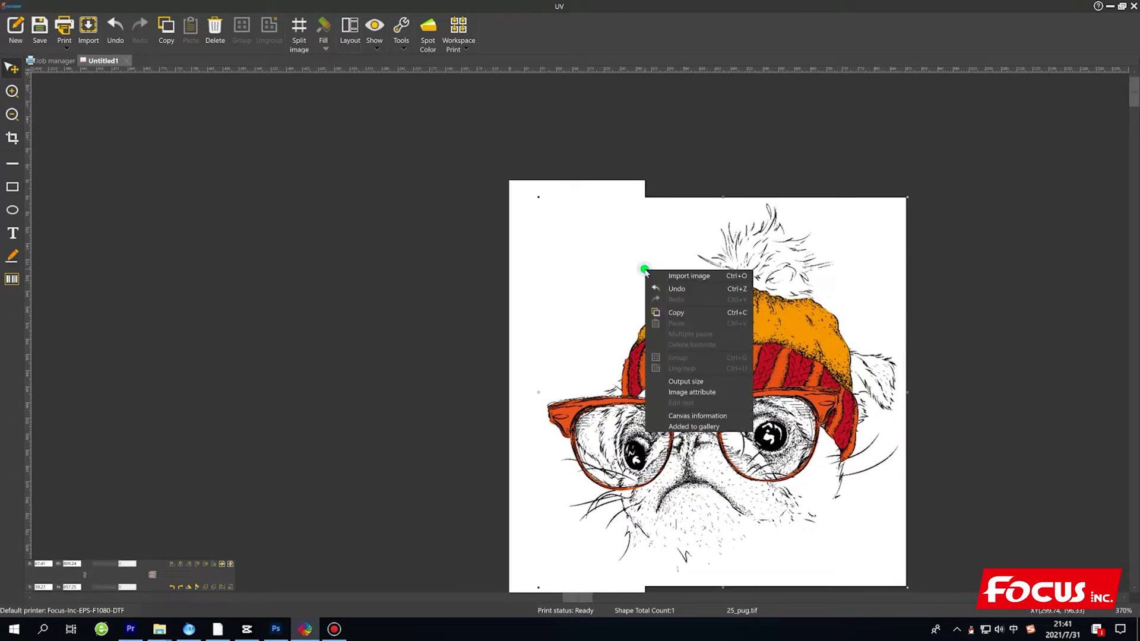
{"action": "left_click", "coordinate": [685, 381]}
{"action": "left_click", "coordinate": [661, 356]}
{"action": "left_click_drag", "start_coordinate": [771, 238], "coordinate": [854, 264]}
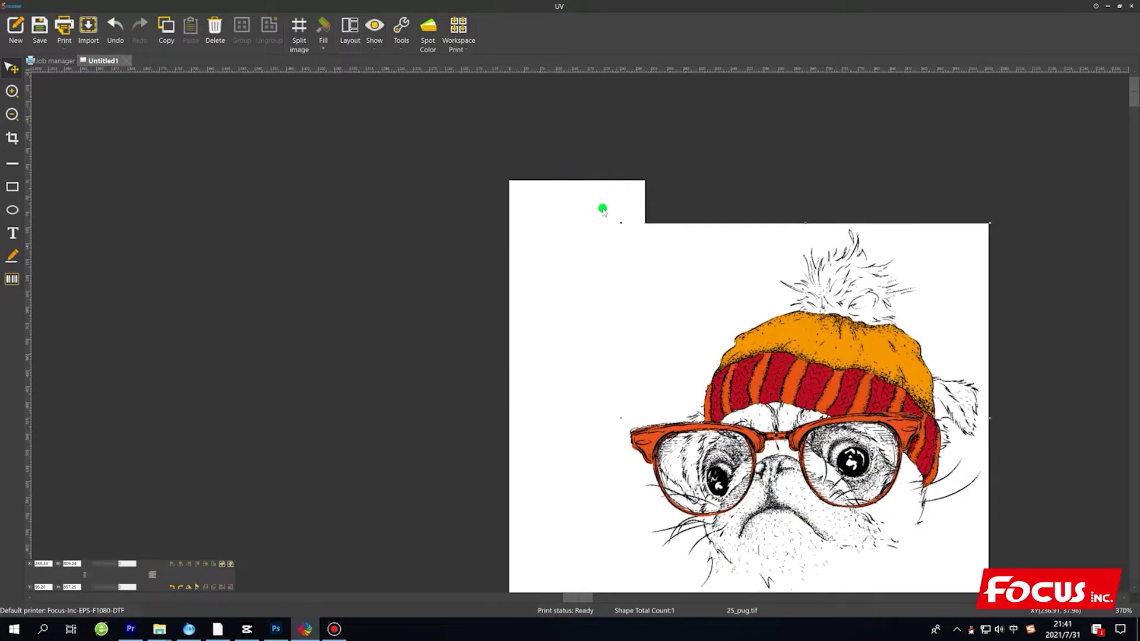
Step: Set the pug image's output width to 200 mm with its aspect ratio constrained
{"action": "right_click", "coordinate": [681, 266]}
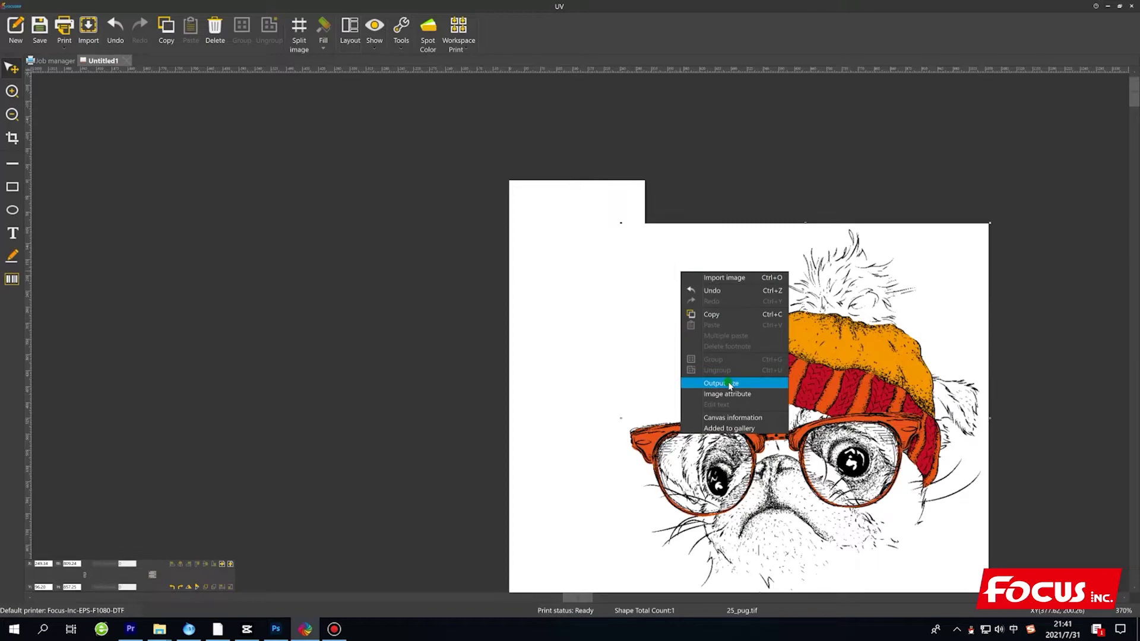
{"action": "left_click", "coordinate": [730, 384]}
{"action": "left_click_drag", "start_coordinate": [550, 284], "coordinate": [432, 291]}
{"action": "type", "text": "200"}
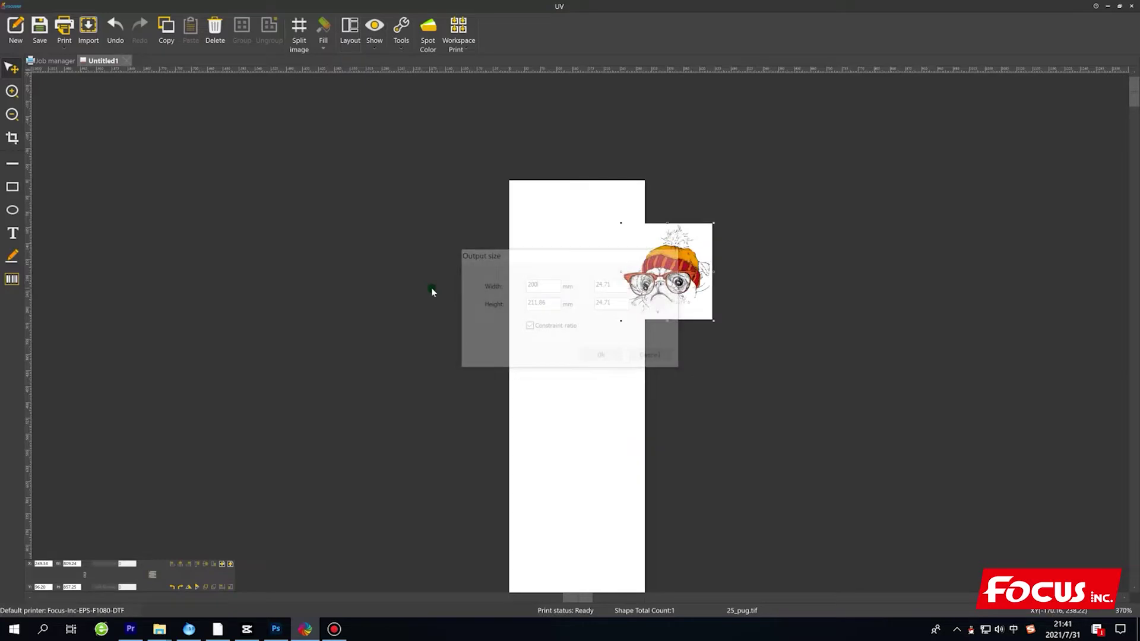
{"action": "key", "text": "Return"}
Step: Place the resized pug image fully on the canvas, roughly centred across its width and close to its upper edge
{"action": "left_click_drag", "start_coordinate": [647, 257], "coordinate": [558, 231]}
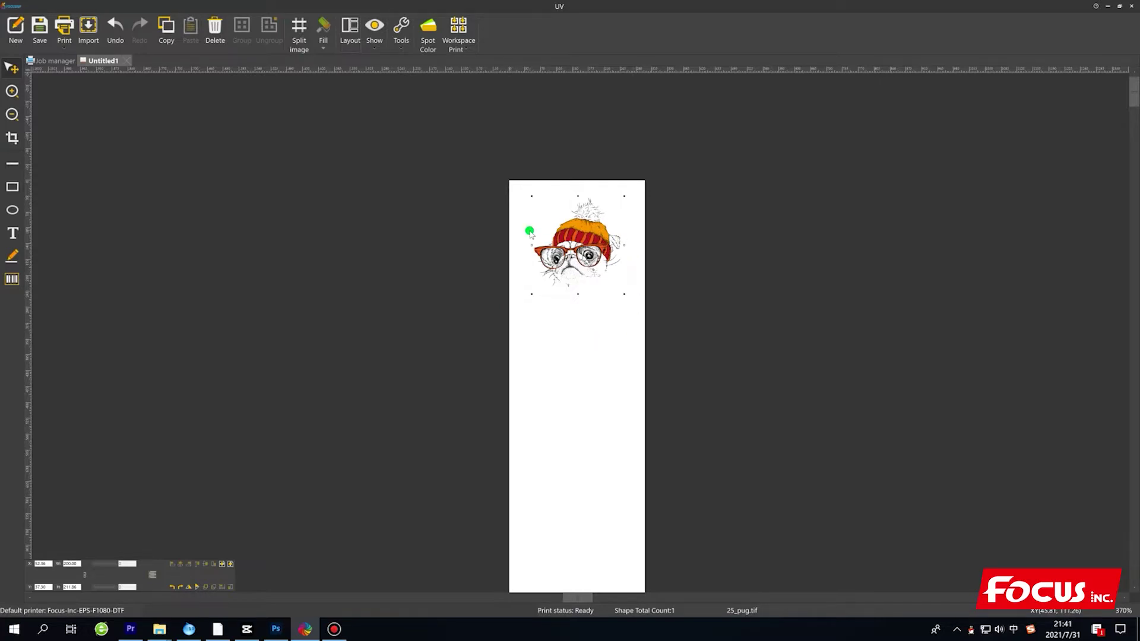
{"action": "left_click_drag", "start_coordinate": [580, 246], "coordinate": [576, 233]}
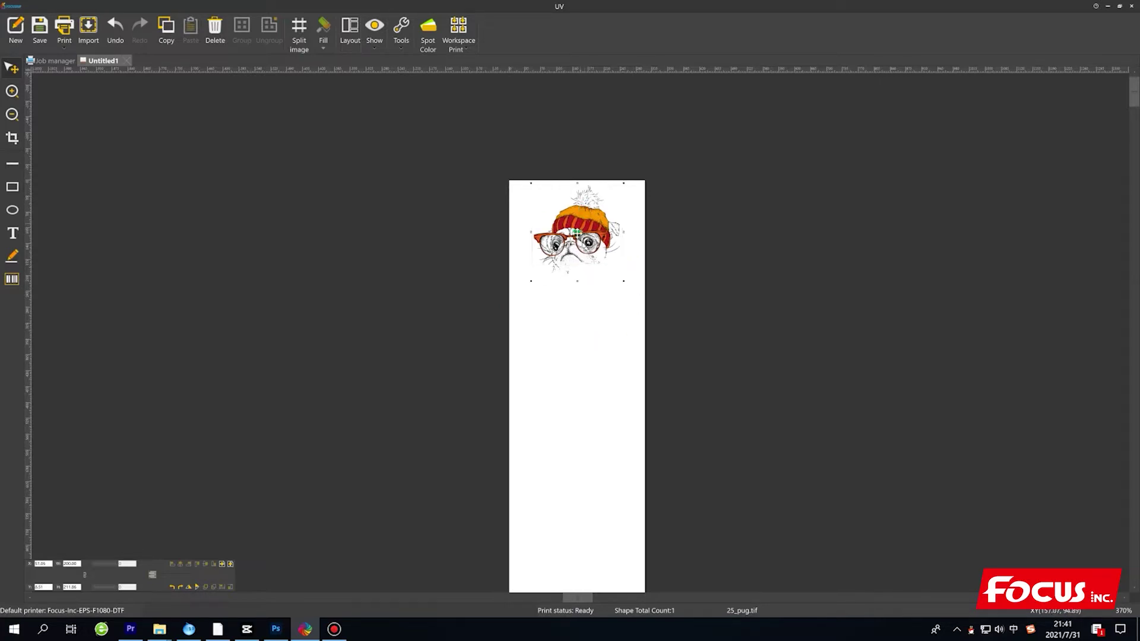
{"action": "left_click", "coordinate": [582, 318]}
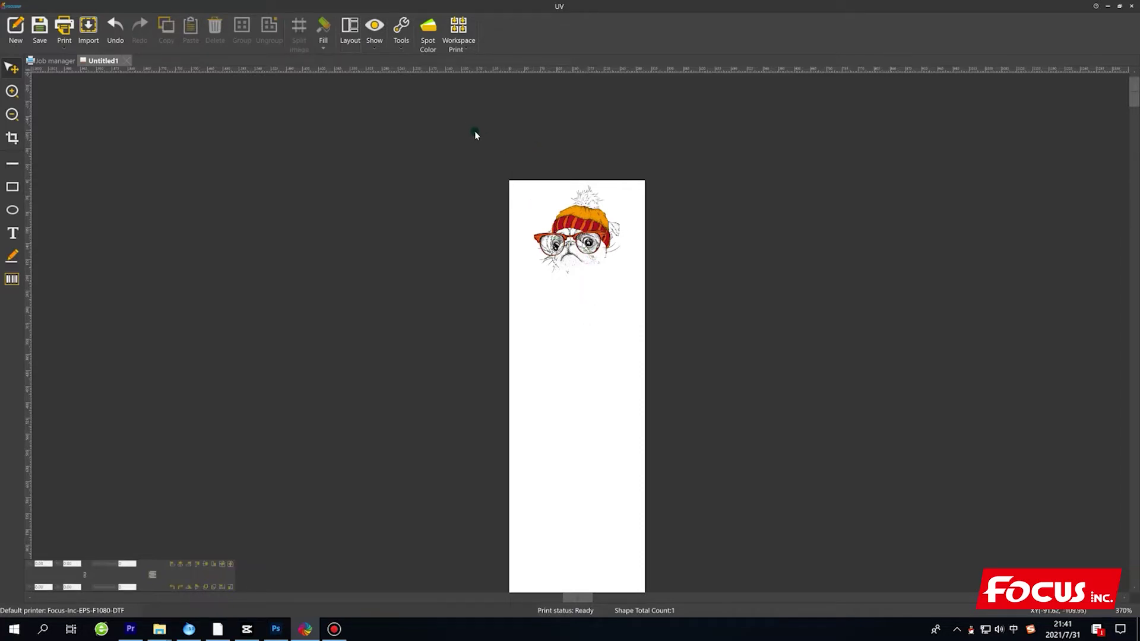
Step: Copy the 25_pug TIFF from the desktop into Focus Nebula-35F Support > 4. Test print file > 35F original test photo
{"action": "left_click", "coordinate": [1107, 6]}
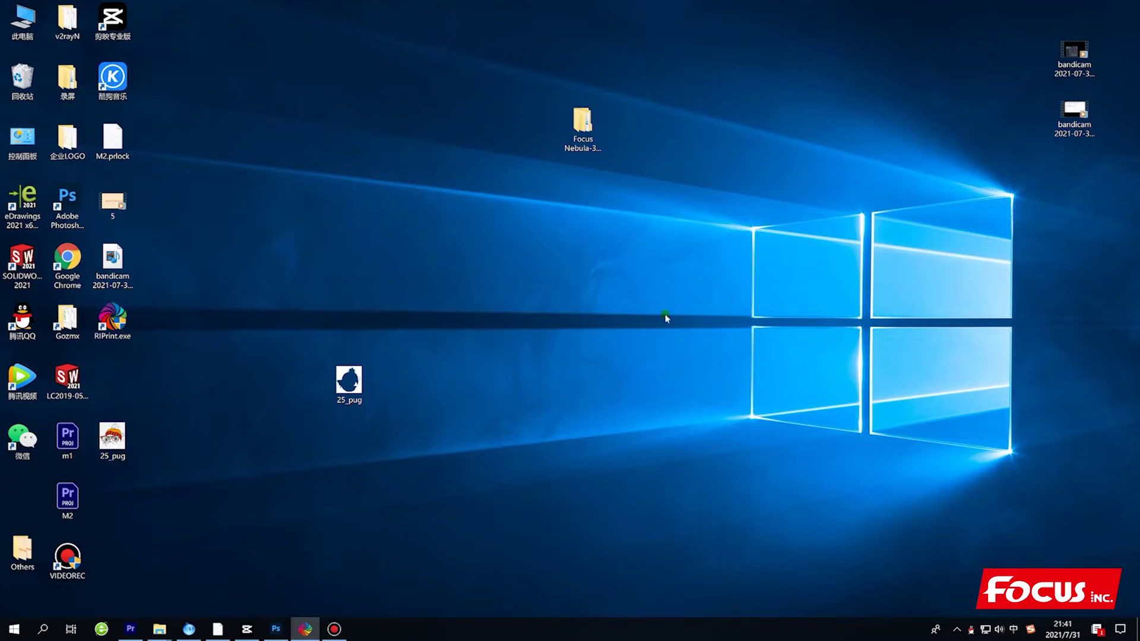
{"action": "right_click", "coordinate": [361, 380]}
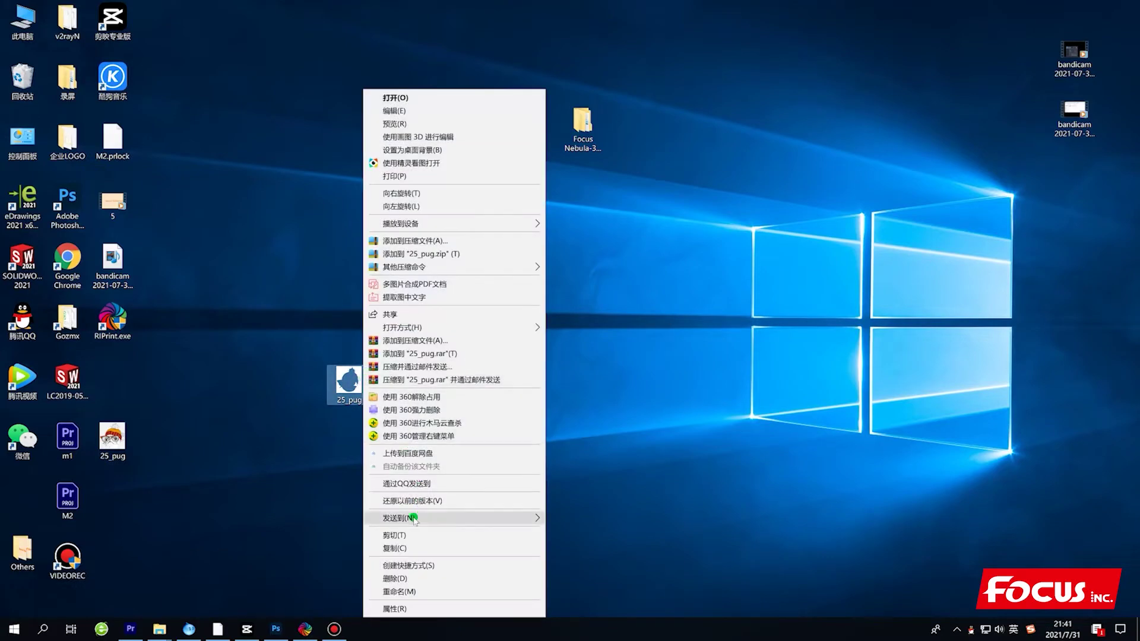
{"action": "left_click", "coordinate": [409, 546]}
{"action": "left_click", "coordinate": [408, 548]}
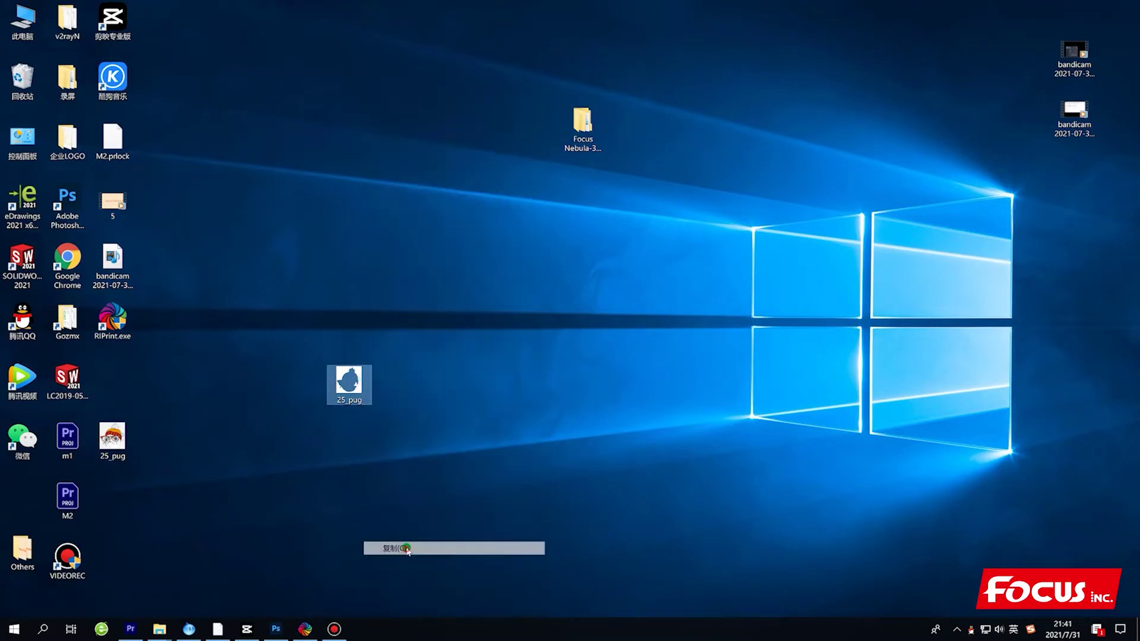
{"action": "left_click", "coordinate": [582, 125]}
{"action": "double_click", "coordinate": [582, 125]}
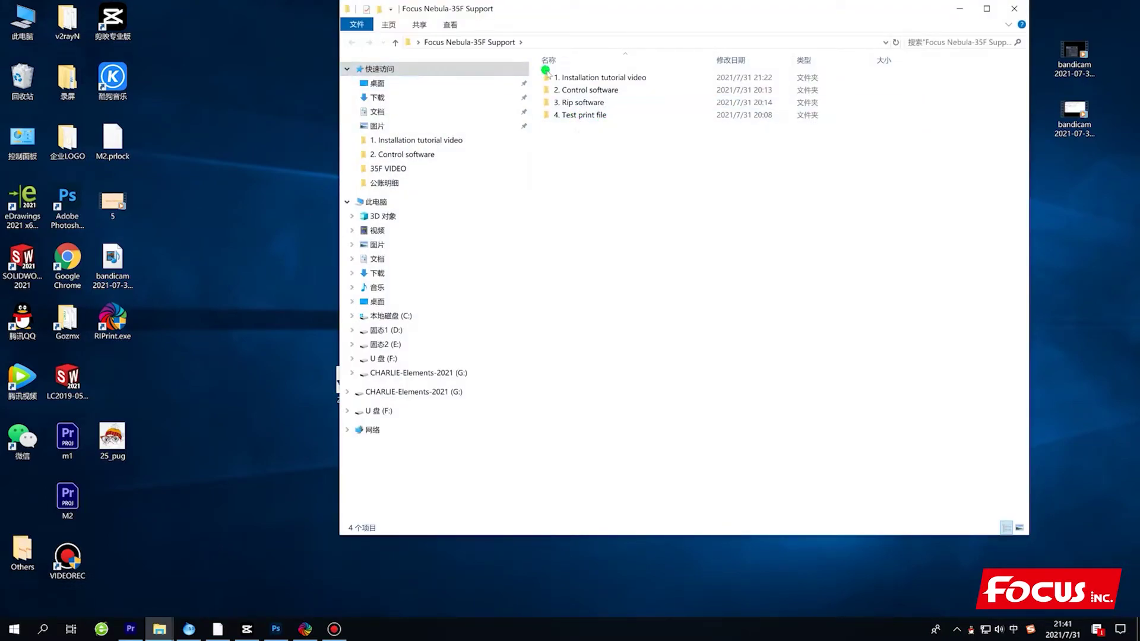
{"action": "double_click", "coordinate": [573, 116]}
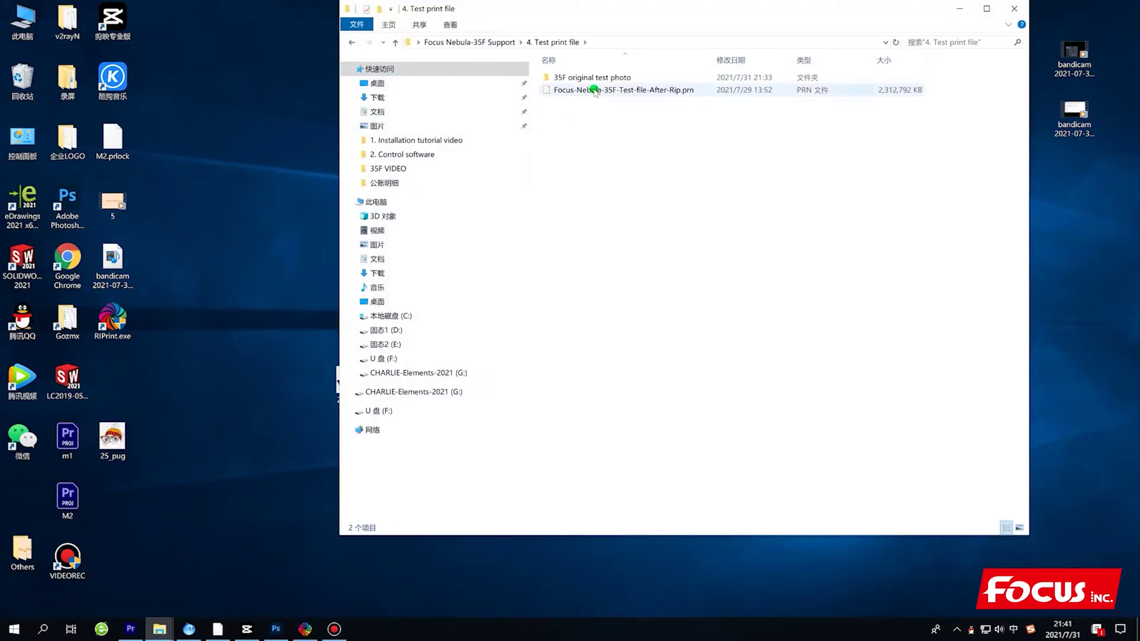
{"action": "double_click", "coordinate": [599, 80]}
{"action": "right_click", "coordinate": [676, 298]}
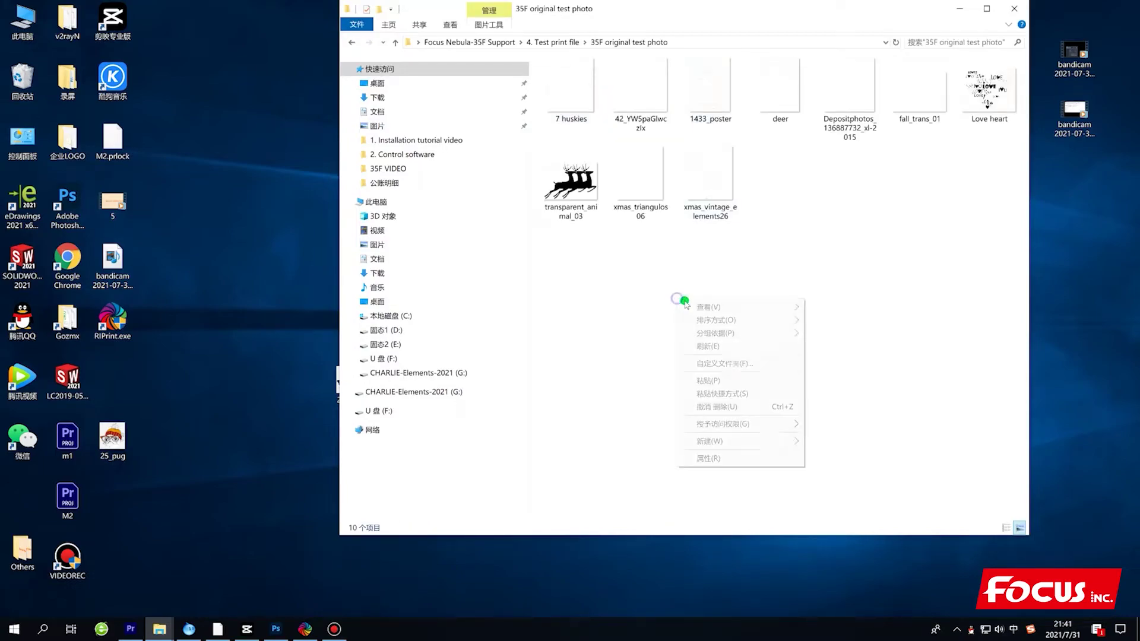
{"action": "left_click", "coordinate": [730, 381]}
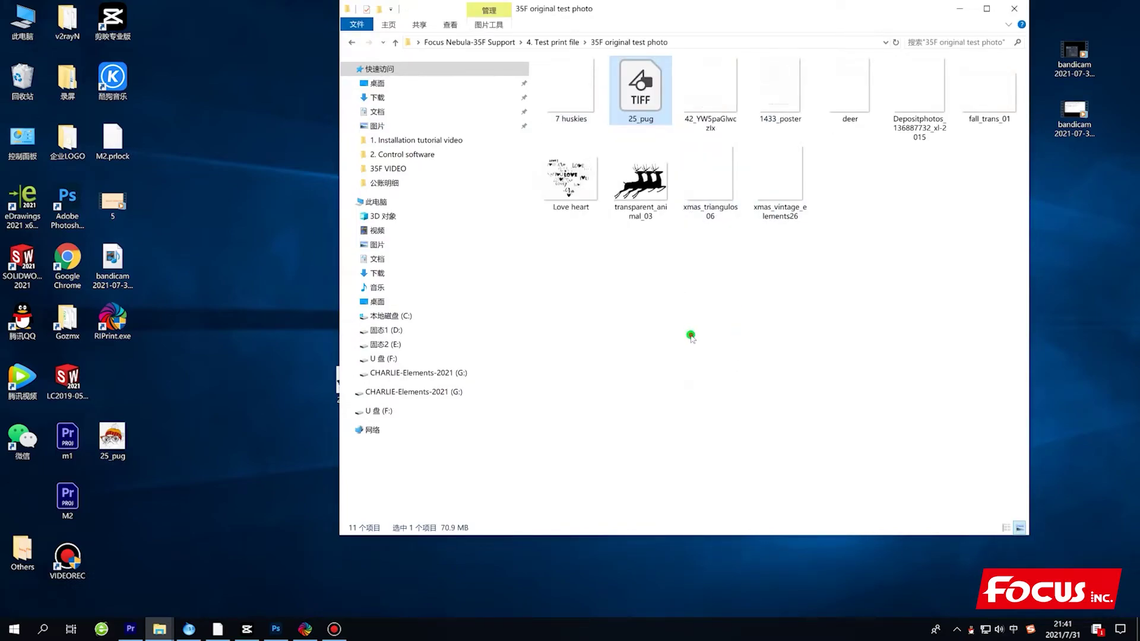
Step: Clear the file selection, minimise the 35F original test photo folder and return to the RIPrint software
{"action": "left_click", "coordinate": [651, 109]}
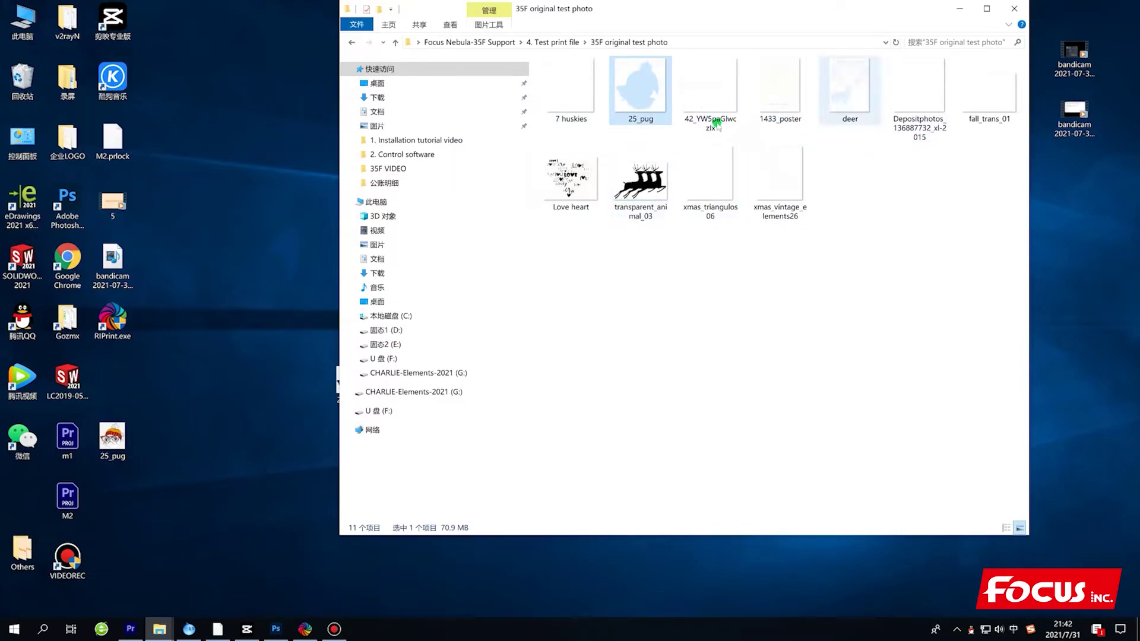
{"action": "left_click", "coordinate": [793, 358]}
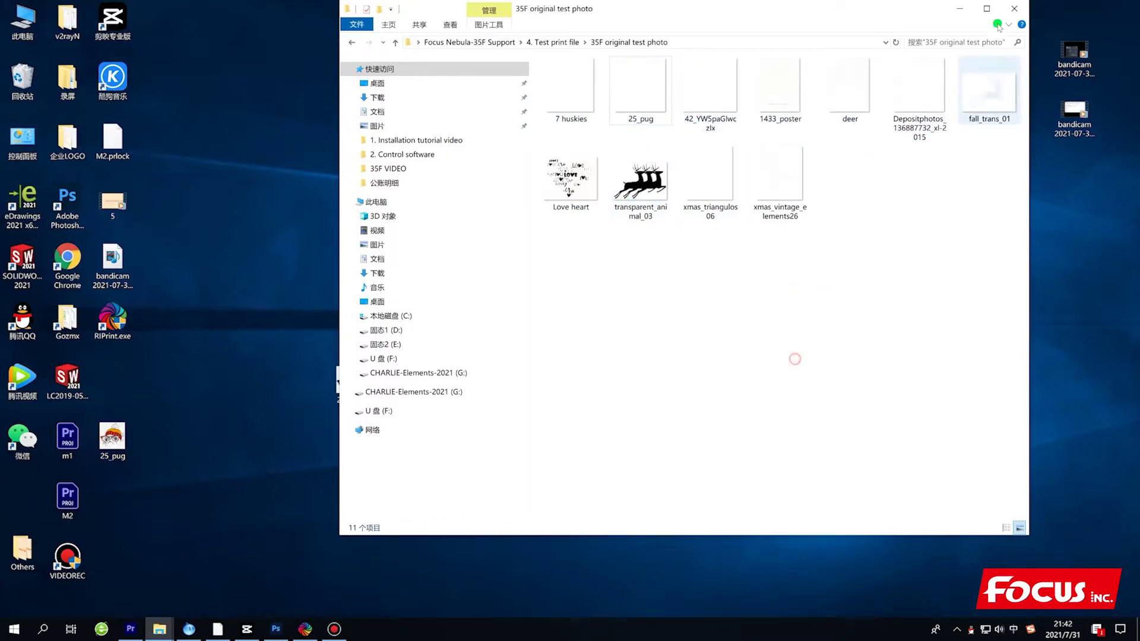
{"action": "left_click", "coordinate": [960, 8]}
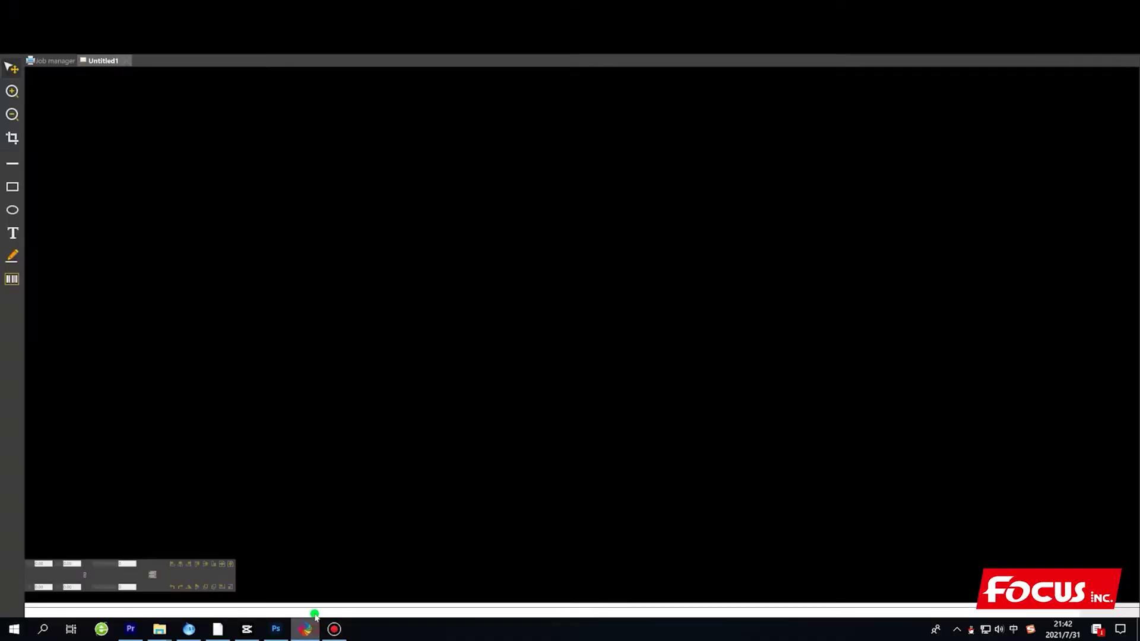
Step: Start an image import and browse to Focus Nebula-35F Support > 4. Test print file > 35F original test photo
{"action": "left_click", "coordinate": [304, 628]}
{"action": "left_click", "coordinate": [89, 26]}
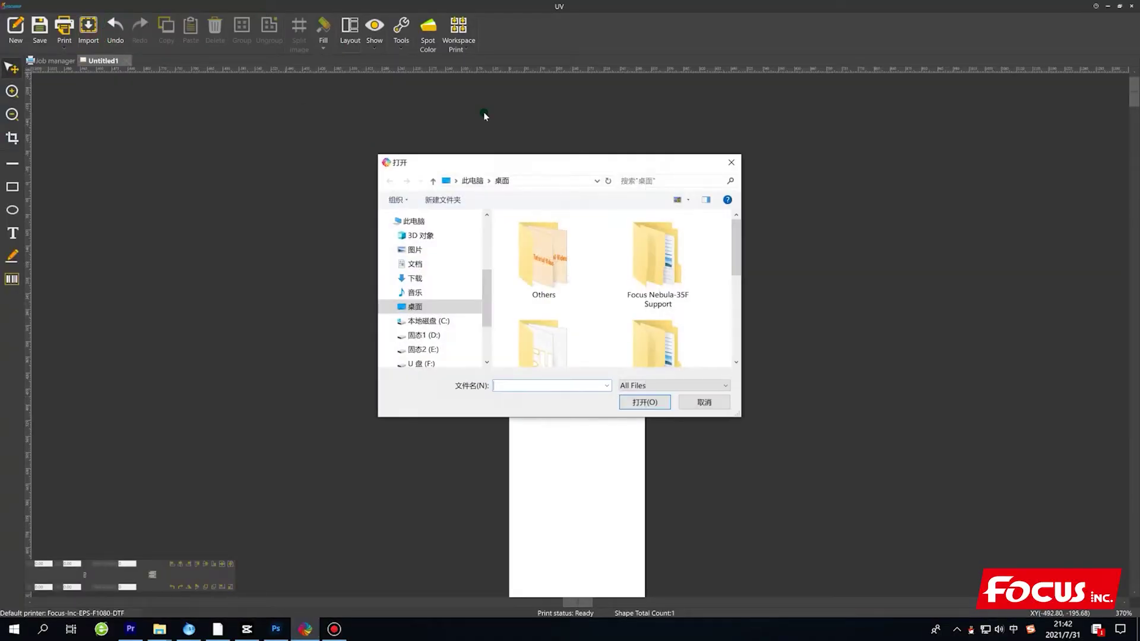
{"action": "scroll", "coordinate": [536, 327], "scroll_direction": "down", "scroll_amount": 1}
{"action": "double_click", "coordinate": [631, 219]}
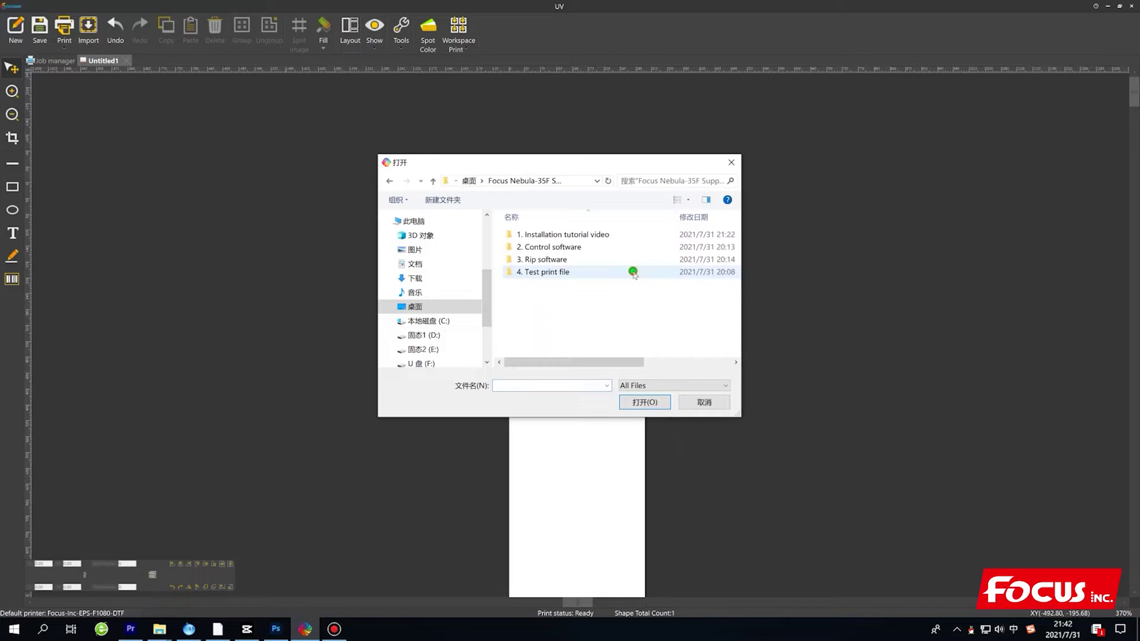
{"action": "double_click", "coordinate": [555, 272]}
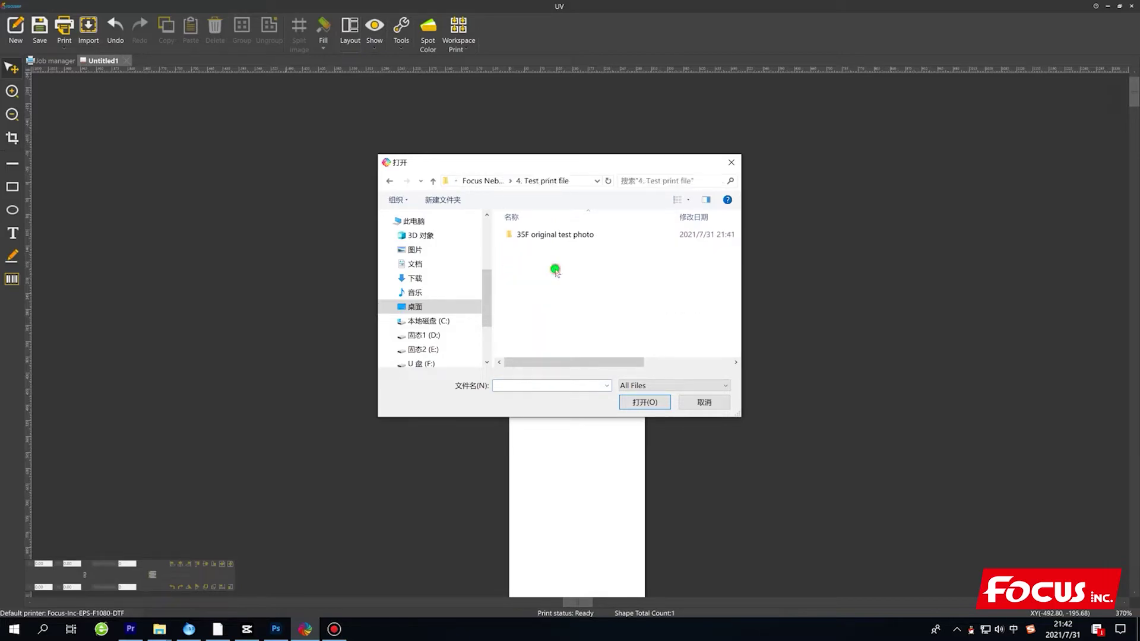
{"action": "double_click", "coordinate": [555, 232]}
Step: Select every image in the folder except 25_pug and open them for import
{"action": "left_click", "coordinate": [539, 259]}
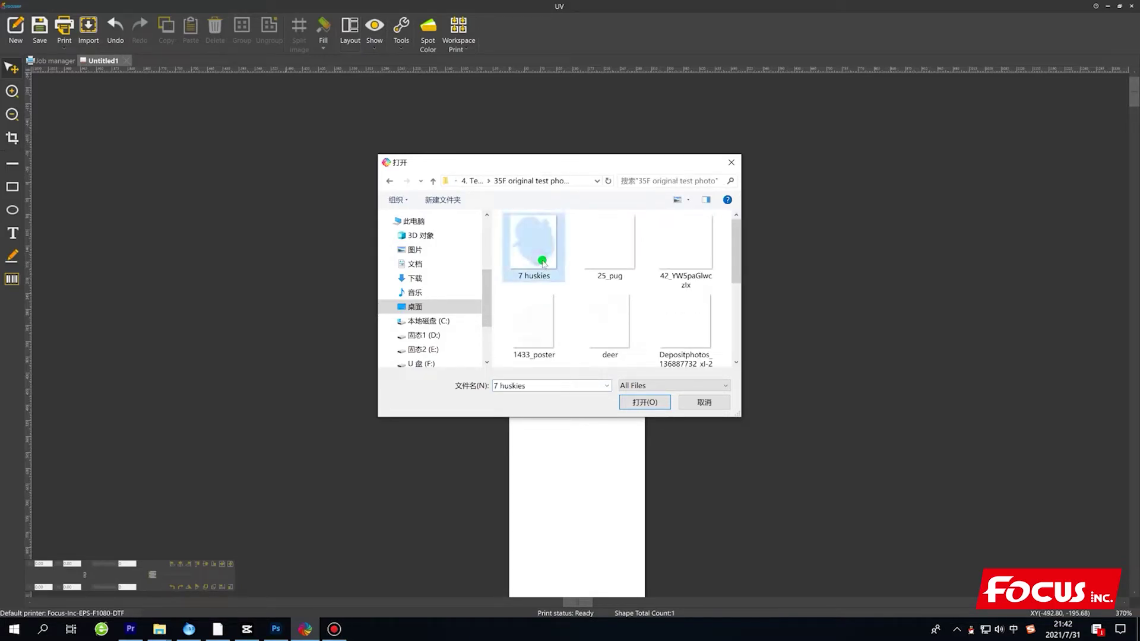
{"action": "key", "text": "ctrl+a"}
{"action": "left_click", "coordinate": [604, 260], "text": "ctrl"}
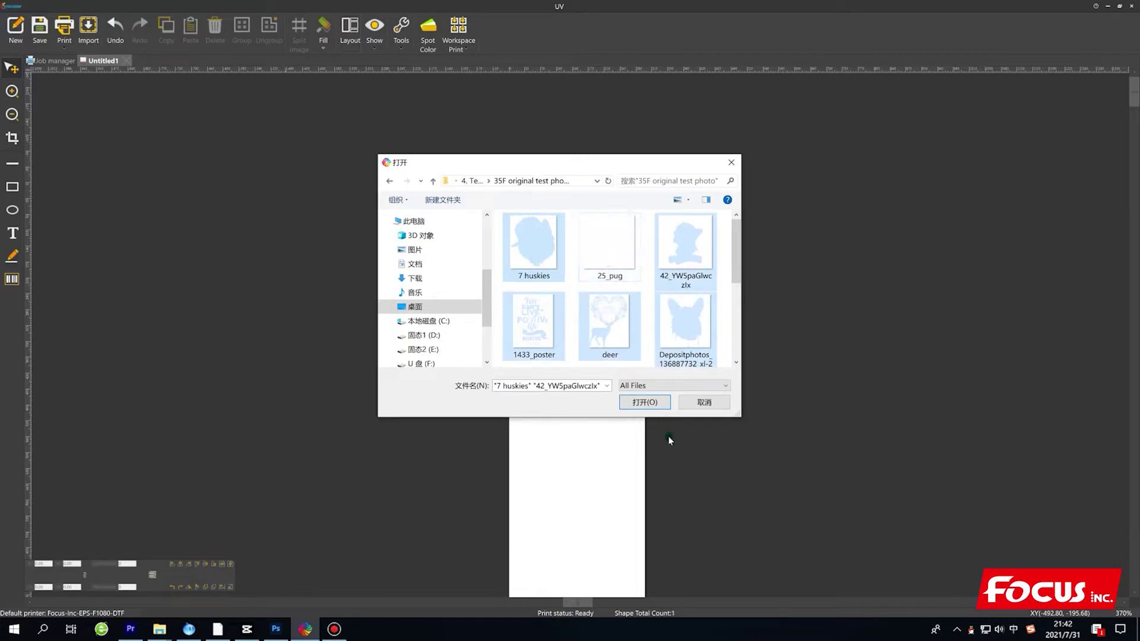
{"action": "scroll", "coordinate": [655, 306], "scroll_direction": "down", "scroll_amount": 5}
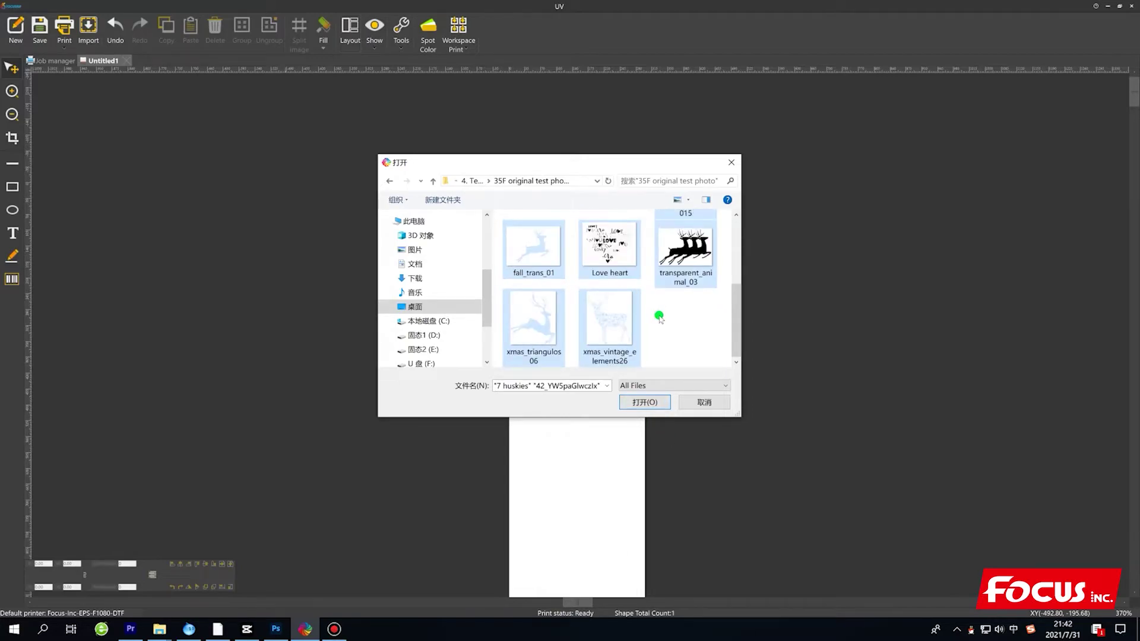
{"action": "left_click", "coordinate": [647, 402]}
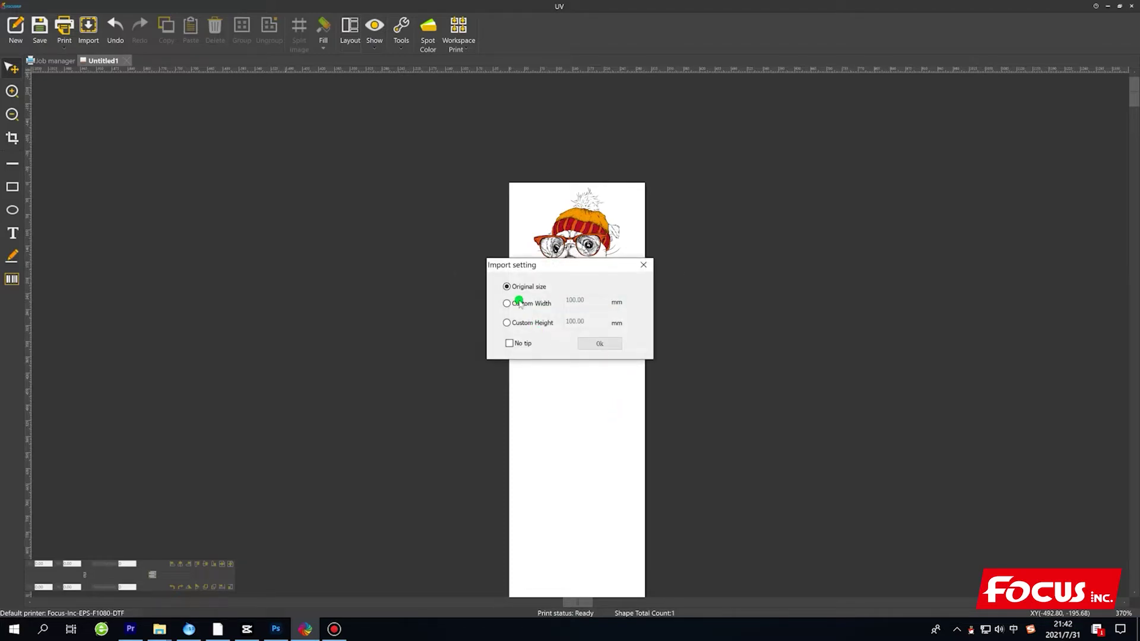
Step: Import the images at a custom width of 200 mm and move them together to roughly the middle of the canvas width
{"action": "left_click", "coordinate": [507, 303]}
{"action": "double_click", "coordinate": [596, 302]}
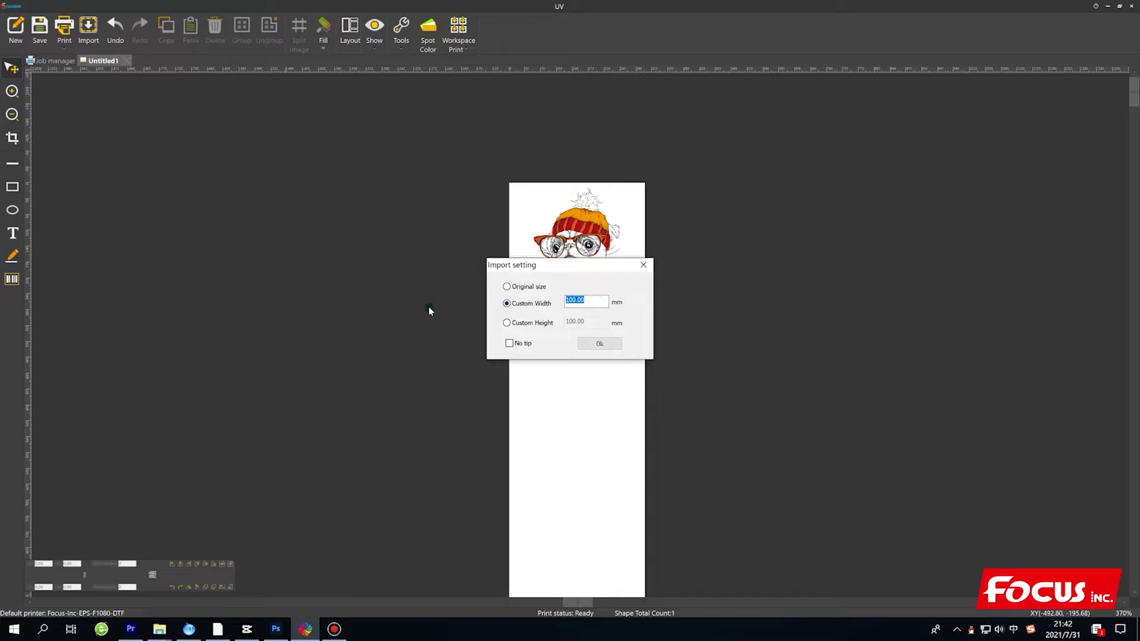
{"action": "type", "text": "200"}
{"action": "left_click", "coordinate": [599, 343]}
{"action": "scroll", "coordinate": [602, 347], "scroll_direction": "down", "scroll_amount": 3}
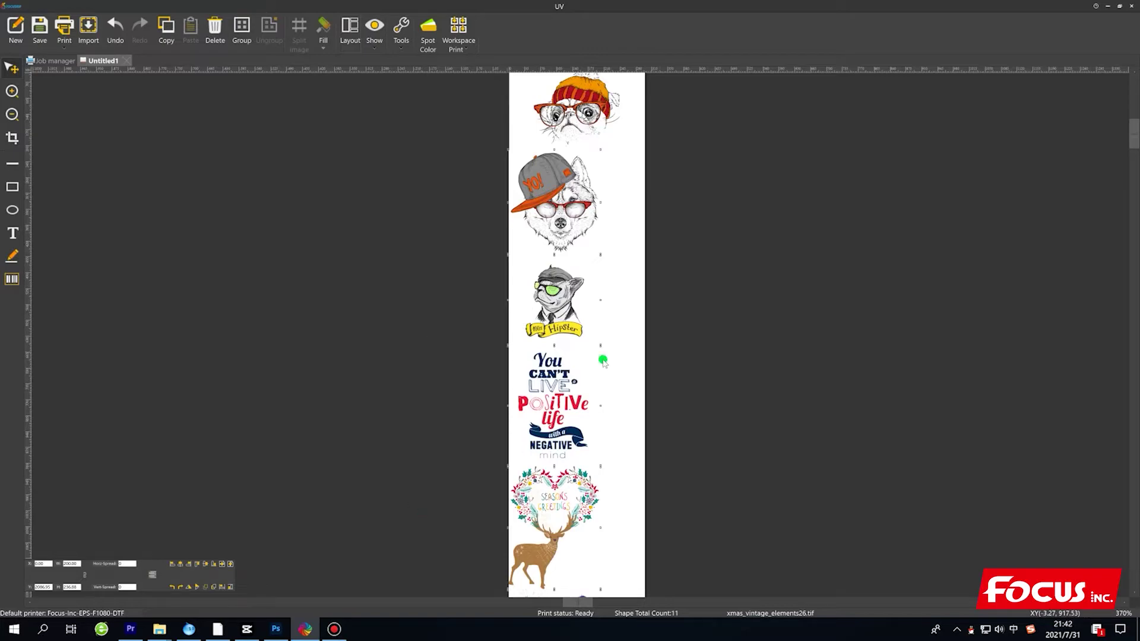
{"action": "left_click_drag", "start_coordinate": [559, 191], "coordinate": [583, 192]}
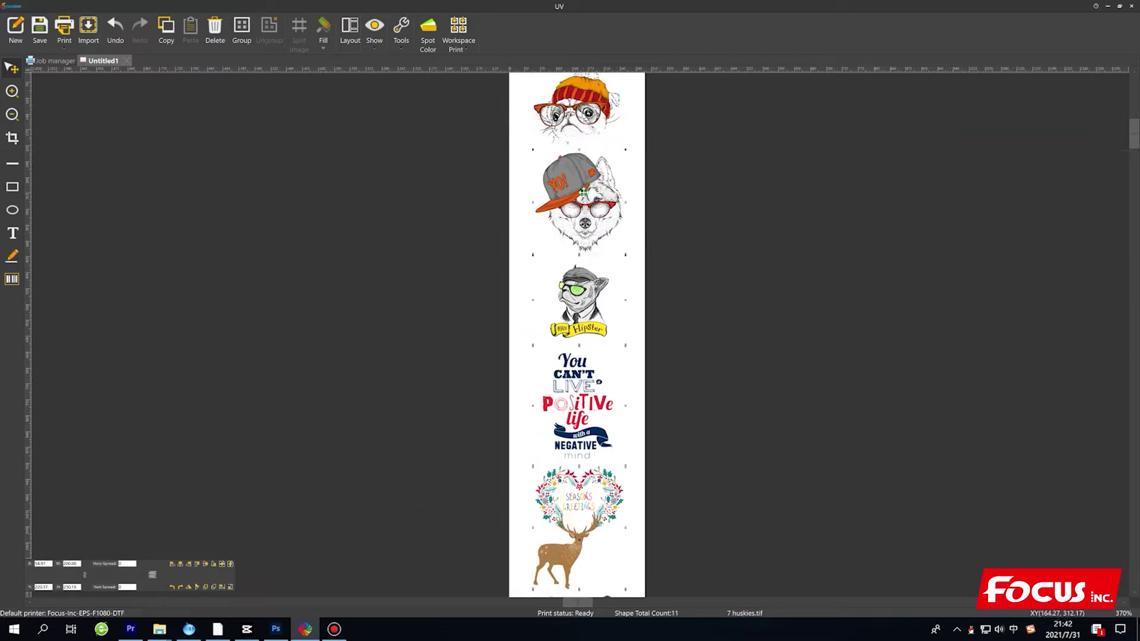
Step: Check the whole column of imported images for their placement and spacing on the canvas
{"action": "scroll", "coordinate": [595, 363], "scroll_direction": "down", "scroll_amount": 4}
{"action": "scroll", "coordinate": [594, 434], "scroll_direction": "down", "scroll_amount": 3}
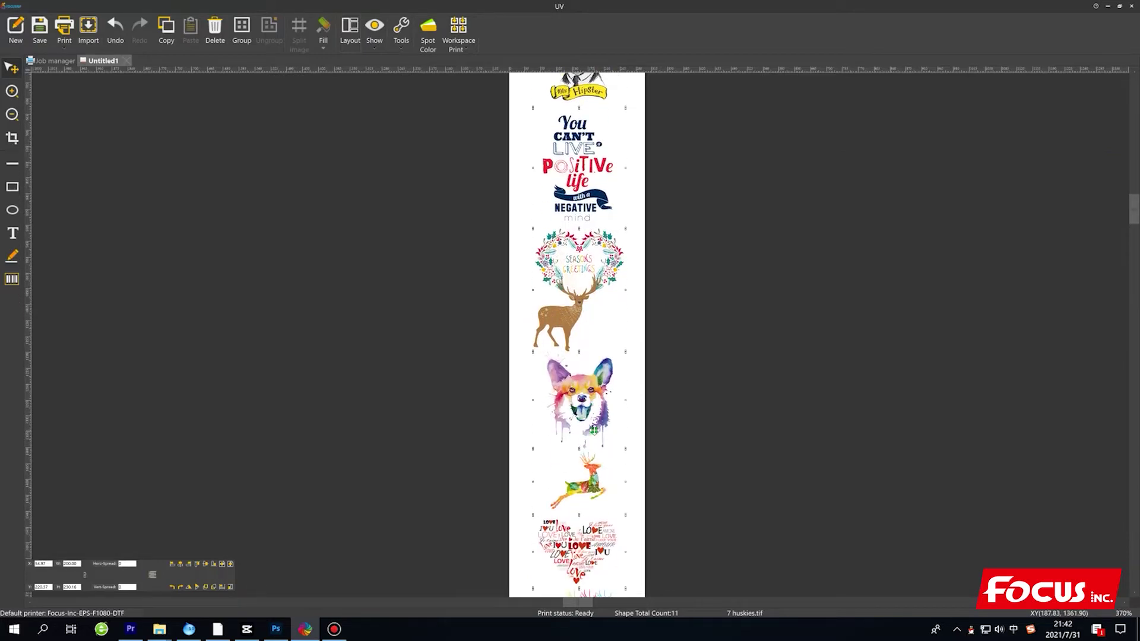
{"action": "scroll", "coordinate": [570, 437], "scroll_direction": "down", "scroll_amount": 2}
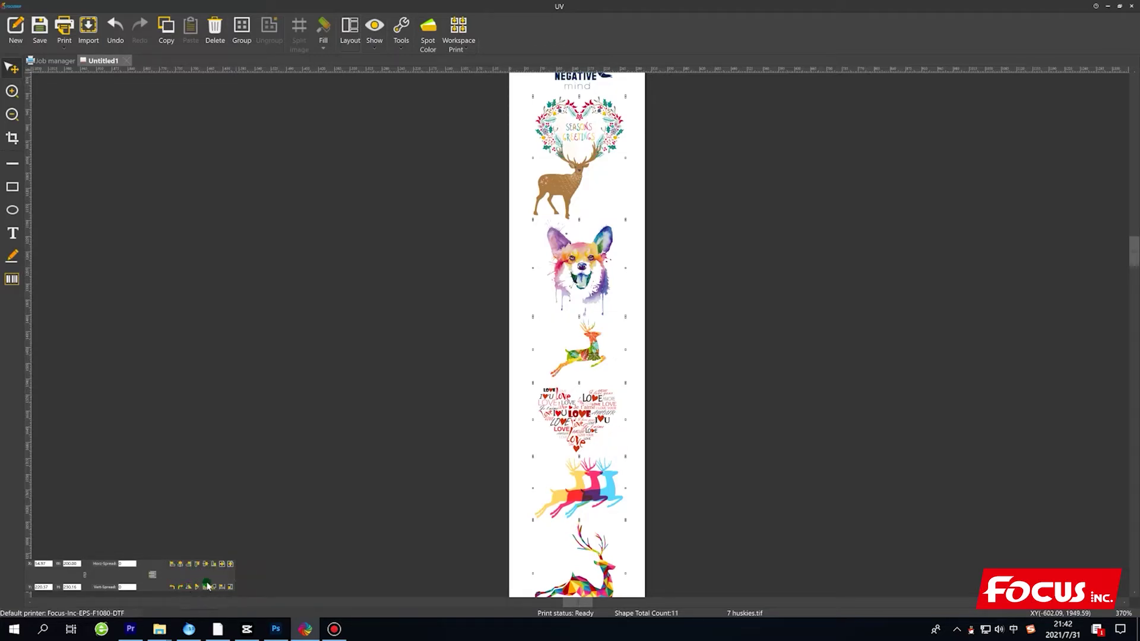
{"action": "scroll", "coordinate": [656, 415], "scroll_direction": "up", "scroll_amount": 3}
{"action": "scroll", "coordinate": [647, 386], "scroll_direction": "up", "scroll_amount": 6}
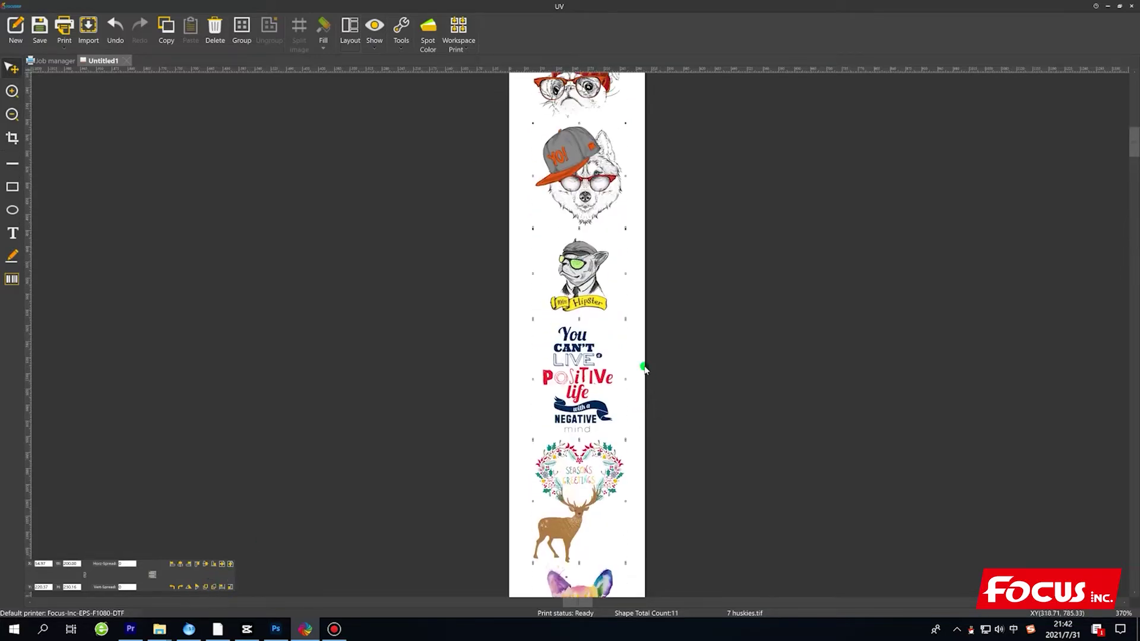
{"action": "scroll", "coordinate": [623, 356], "scroll_direction": "down", "scroll_amount": 6}
{"action": "scroll", "coordinate": [622, 397], "scroll_direction": "down", "scroll_amount": 10}
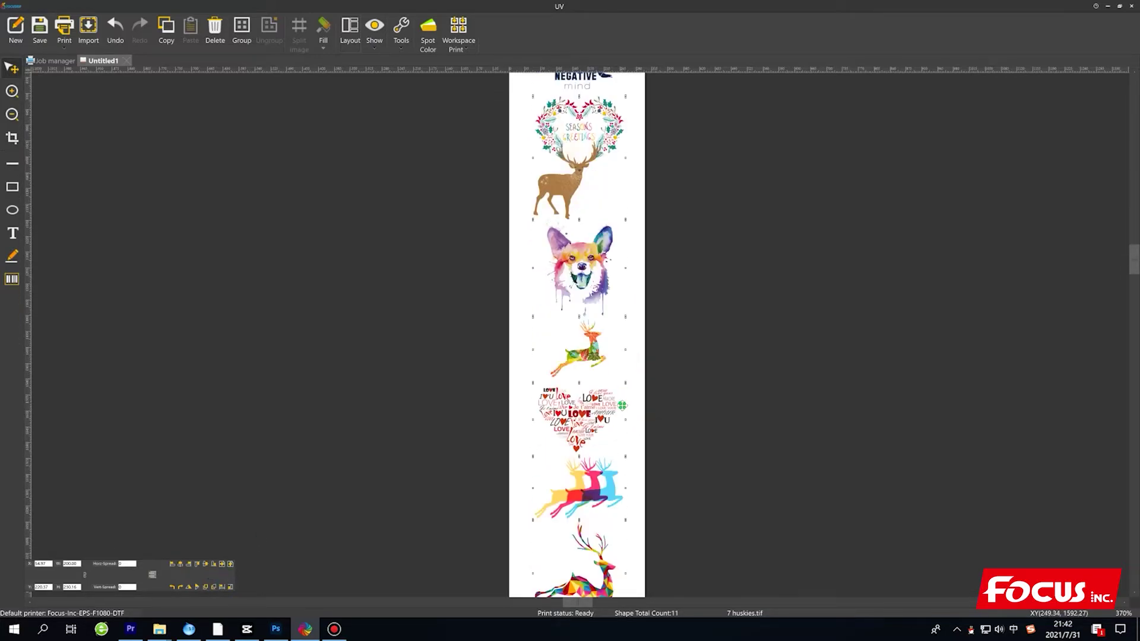
{"action": "scroll", "coordinate": [621, 423], "scroll_direction": "up", "scroll_amount": 12}
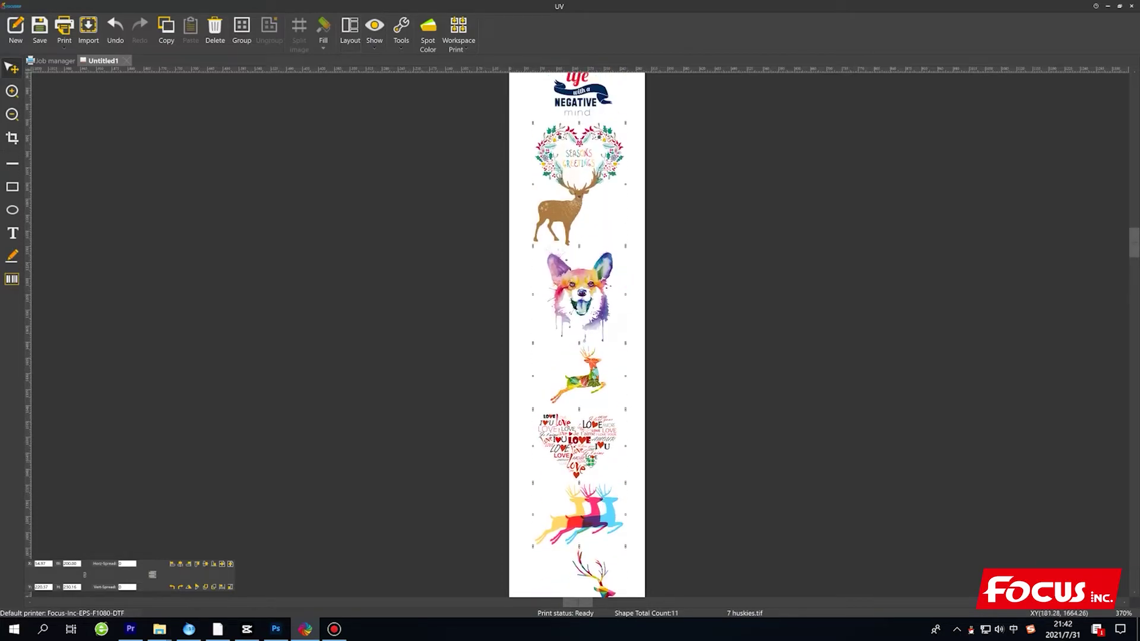
{"action": "scroll", "coordinate": [622, 322], "scroll_direction": "up", "scroll_amount": 8}
{"action": "scroll", "coordinate": [623, 322], "scroll_direction": "up", "scroll_amount": 3}
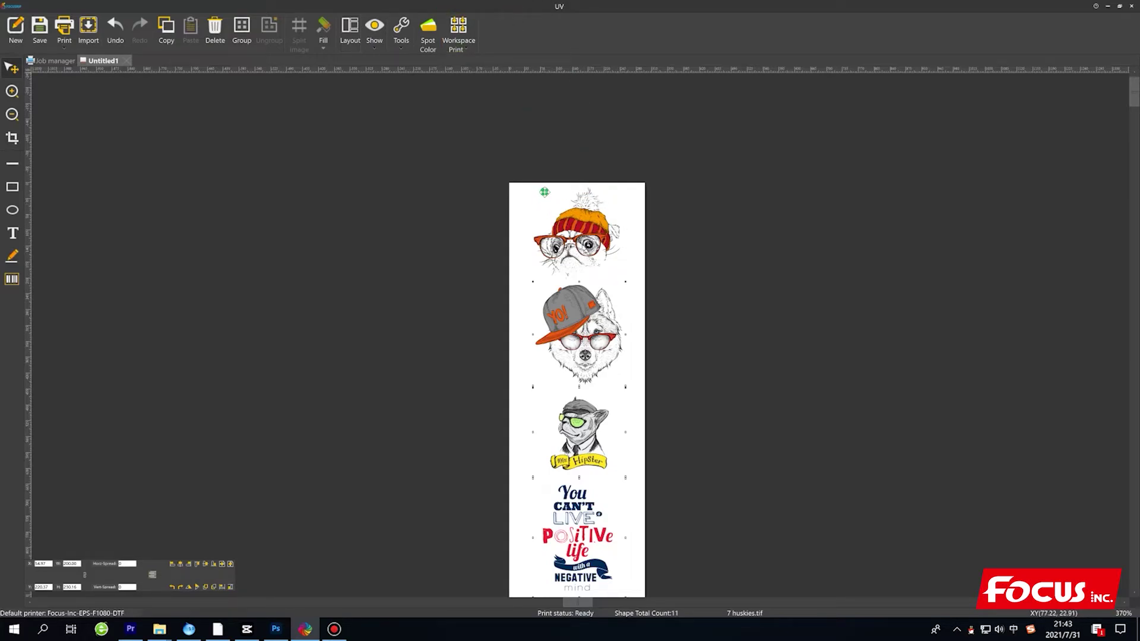
Step: Open the spot color settings and set the data source type of the first two spot colors to Spot
{"action": "left_click", "coordinate": [553, 171]}
{"action": "left_click", "coordinate": [438, 43]}
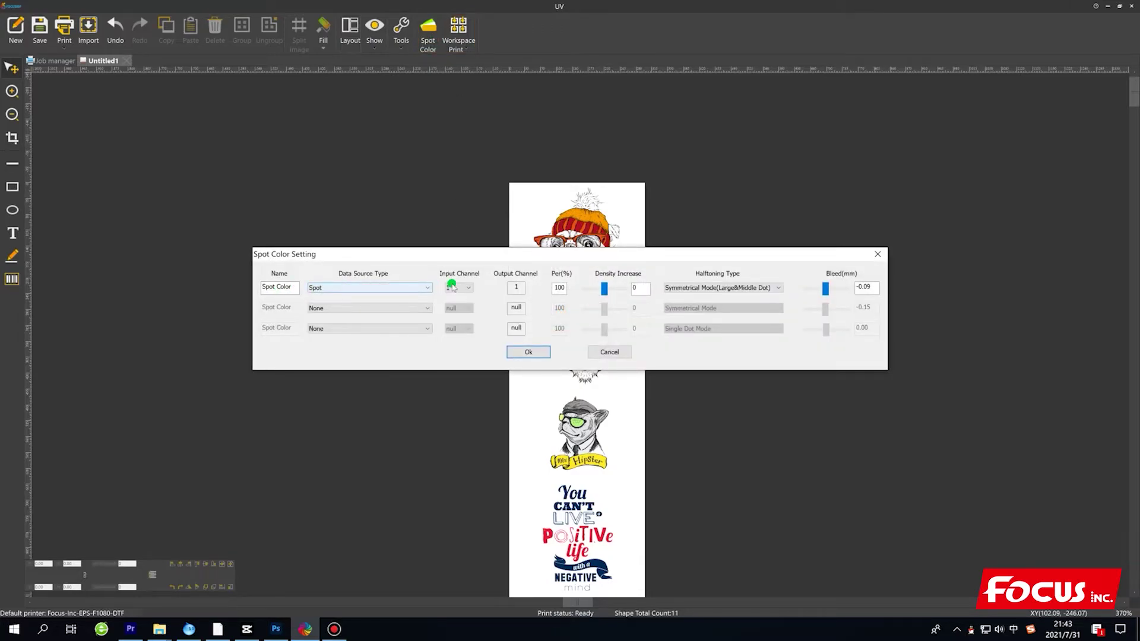
{"action": "left_click", "coordinate": [347, 308]}
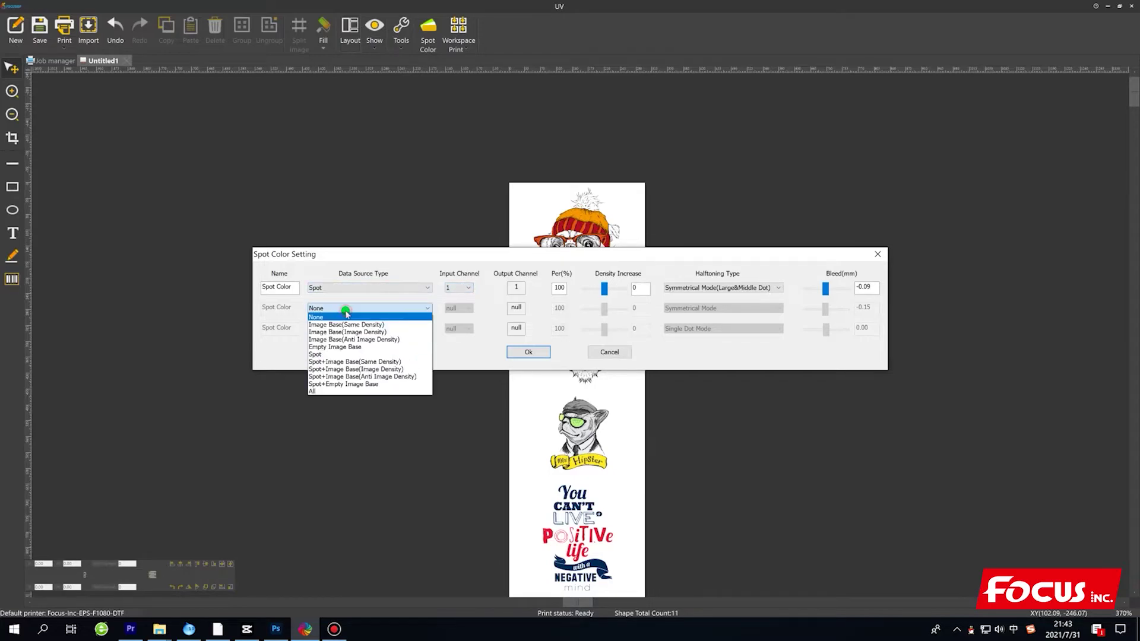
{"action": "left_click", "coordinate": [331, 351]}
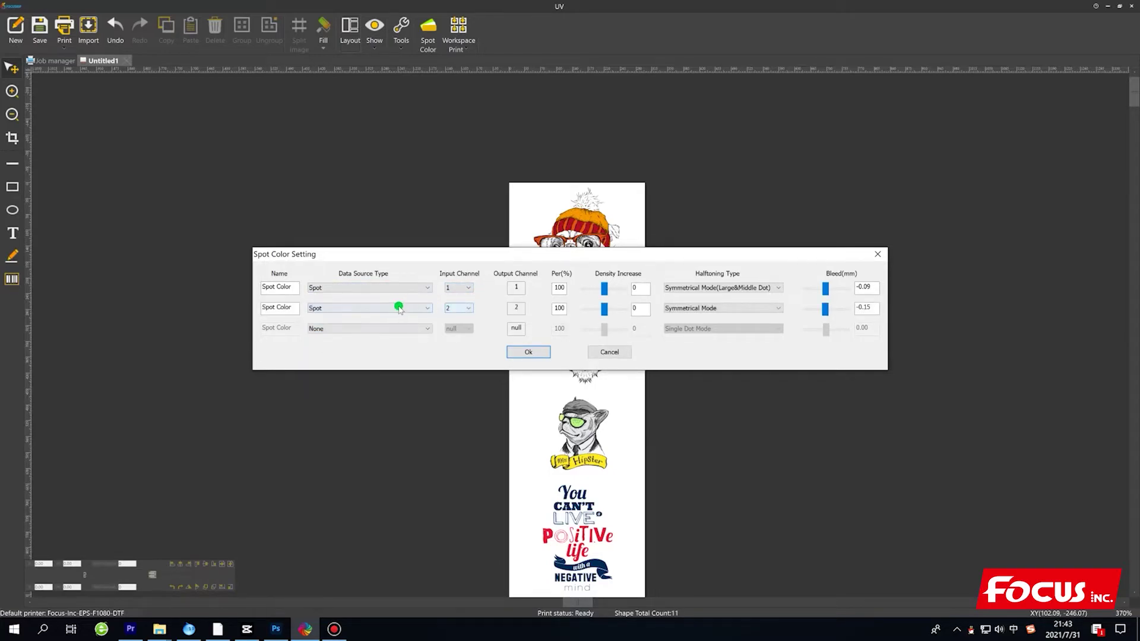
{"action": "left_click", "coordinate": [356, 308]}
{"action": "left_click", "coordinate": [332, 354]}
{"action": "left_click", "coordinate": [344, 288]}
{"action": "left_click", "coordinate": [331, 334]}
Step: Set the data source type of the first and second spot colors to None
{"action": "left_click", "coordinate": [344, 288]}
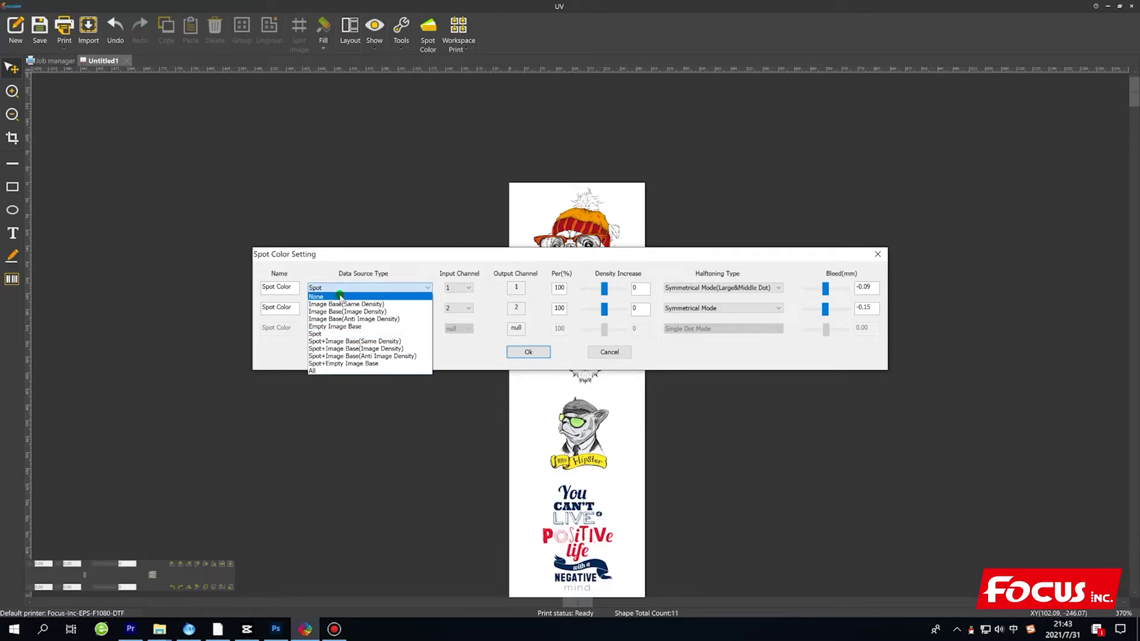
{"action": "left_click", "coordinate": [340, 296]}
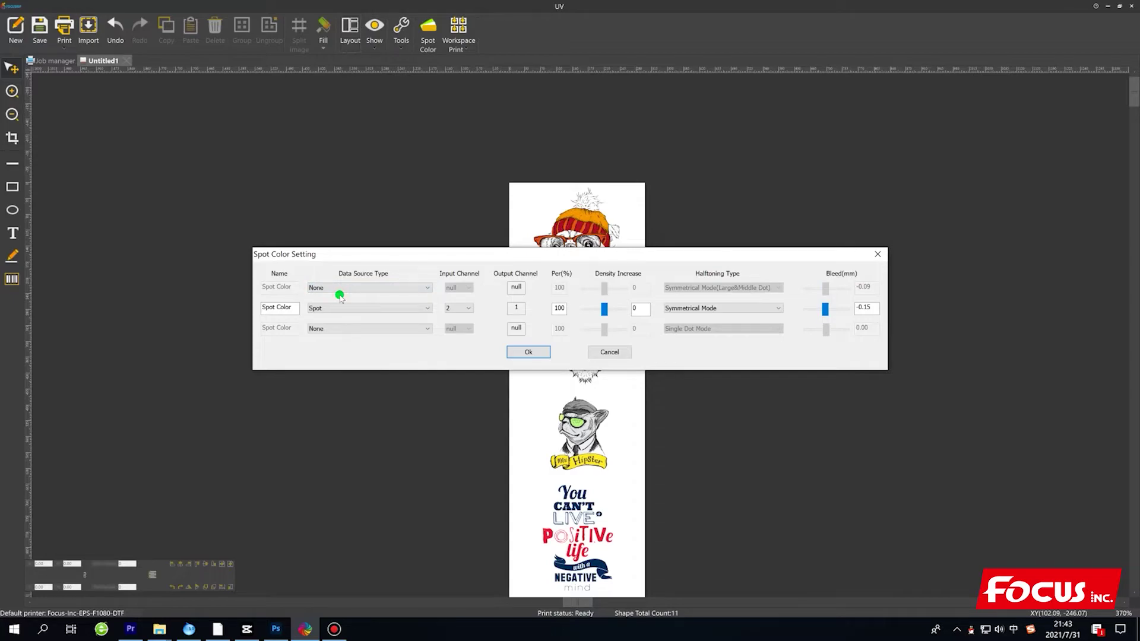
{"action": "left_click", "coordinate": [326, 308]}
{"action": "left_click", "coordinate": [325, 320]}
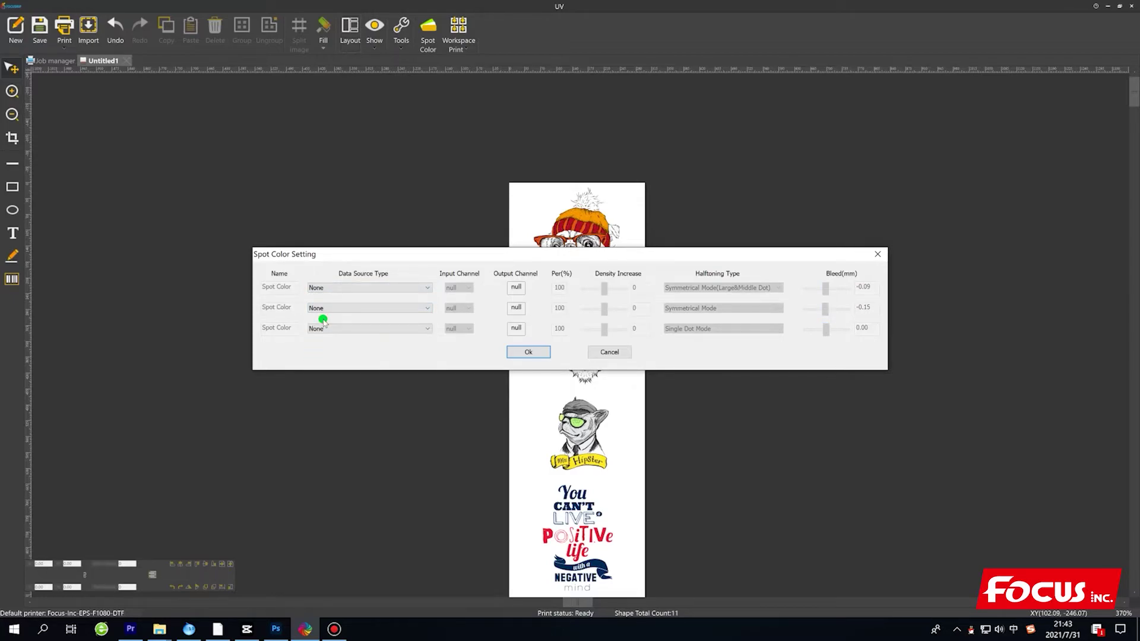
Step: Set the first two spot colors to the Spot data source, using input channels 1 and 2 respectively
{"action": "left_click", "coordinate": [333, 290]}
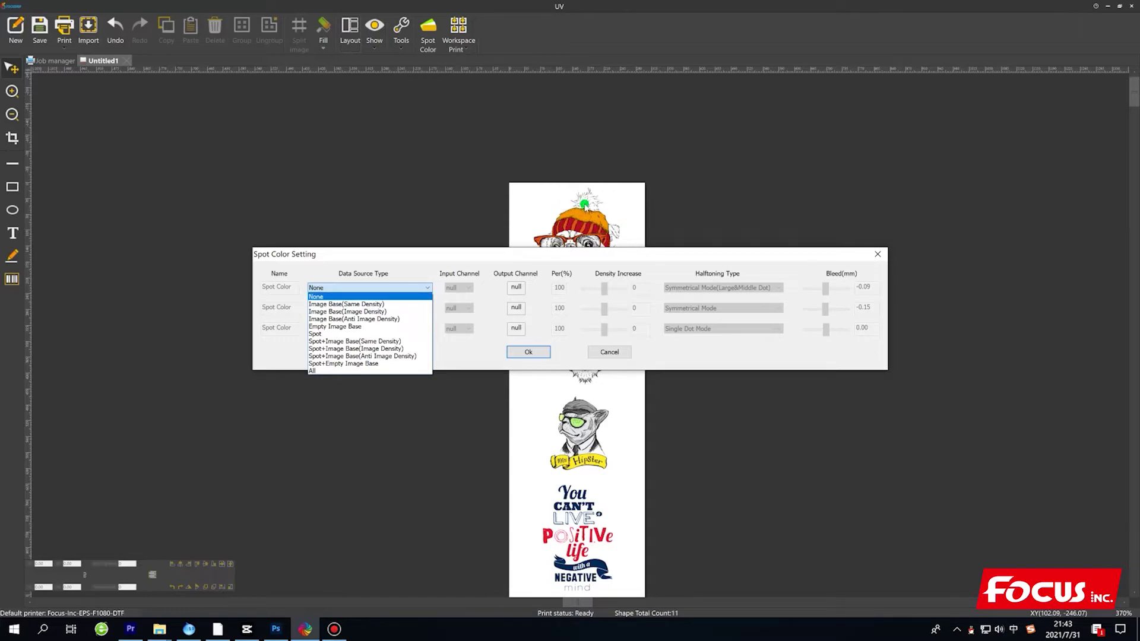
{"action": "left_click", "coordinate": [365, 334]}
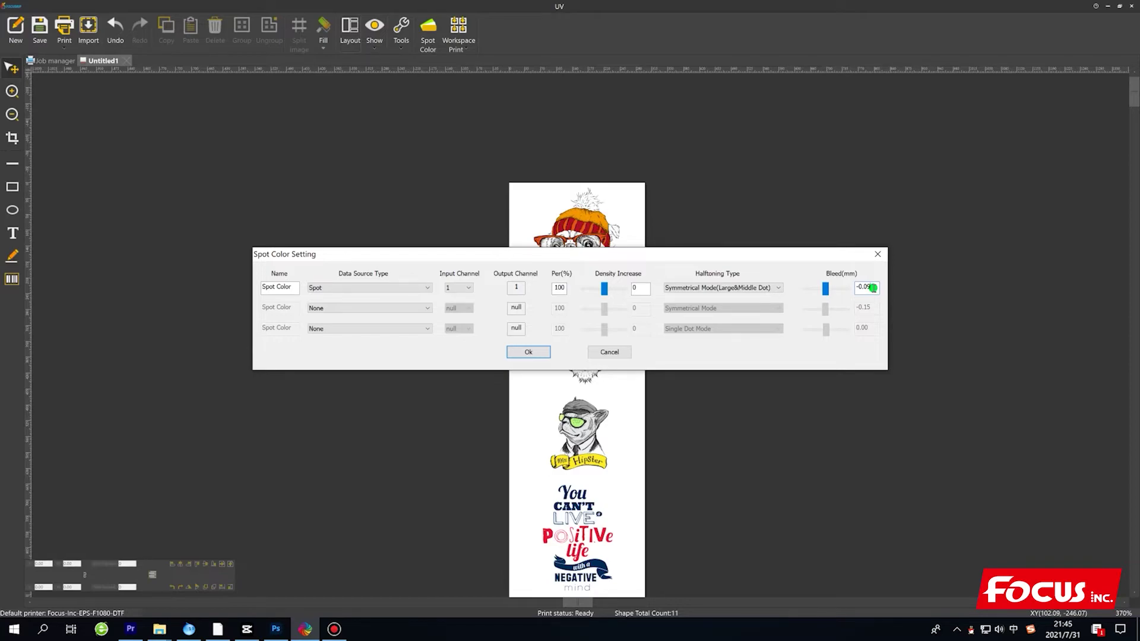
{"action": "left_click", "coordinate": [337, 308]}
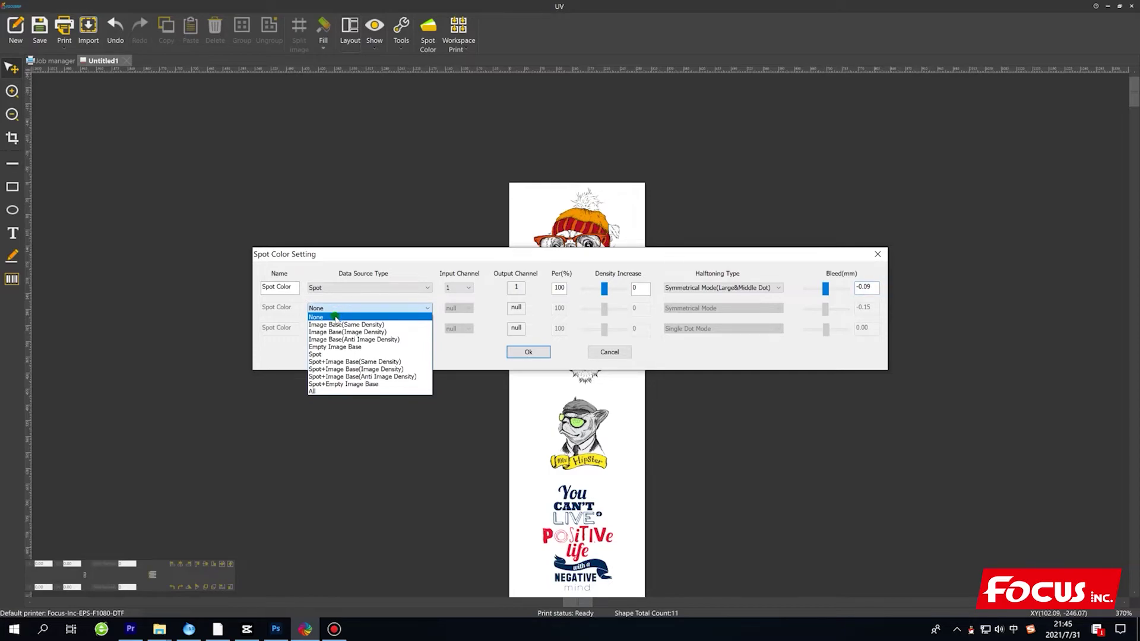
{"action": "left_click", "coordinate": [330, 355]}
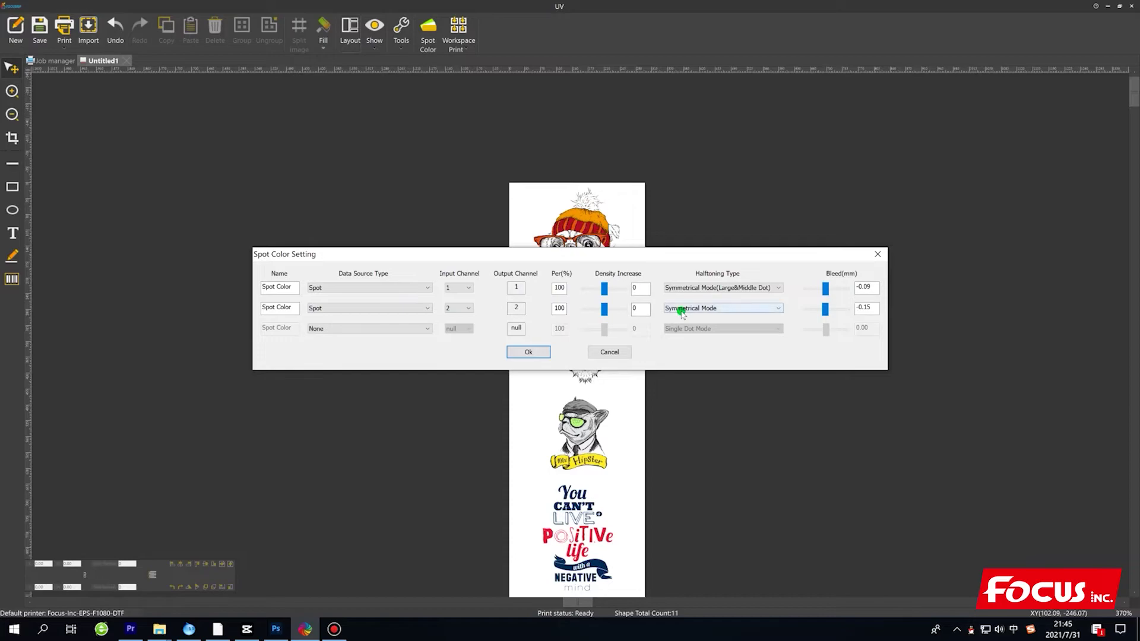
Step: Switch to Photoshop, inspect the pug file's W1 and W2 channels by toggling W2's visibility, and return to the RIP software
{"action": "left_click", "coordinate": [277, 631]}
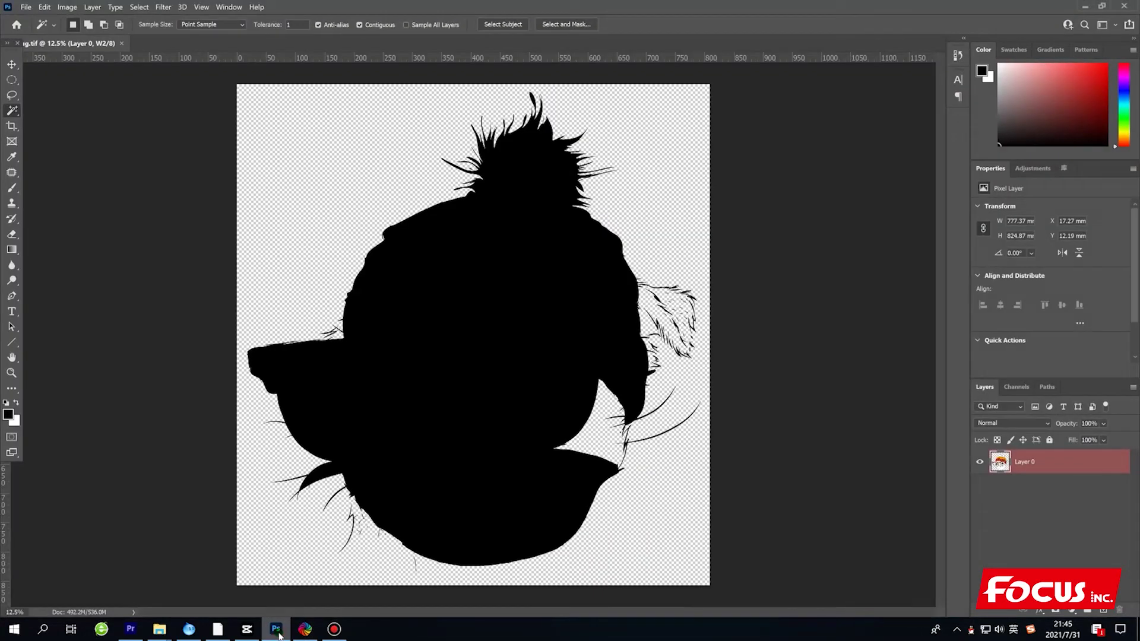
{"action": "left_click", "coordinate": [1016, 388]}
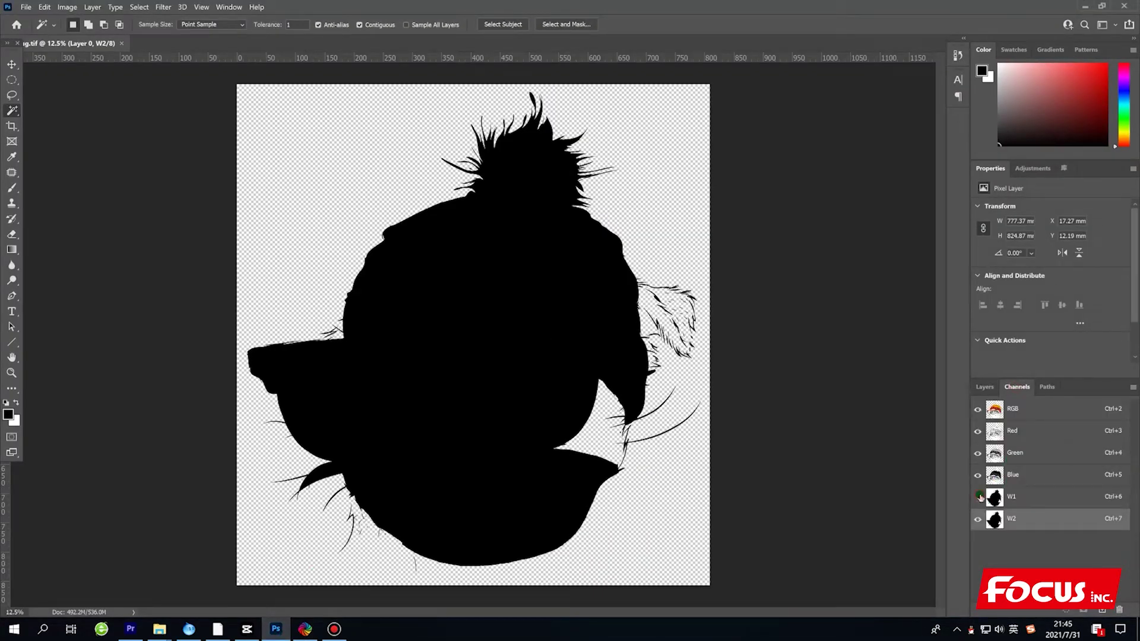
{"action": "left_click", "coordinate": [978, 519]}
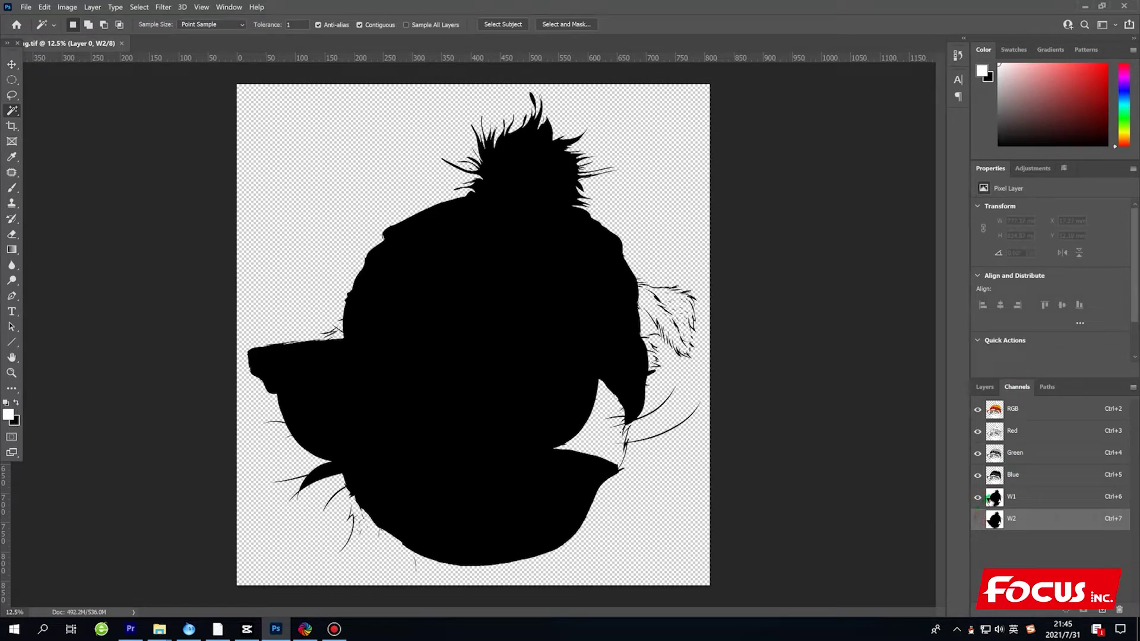
{"action": "left_click", "coordinate": [1009, 499]}
{"action": "left_click", "coordinate": [978, 520]}
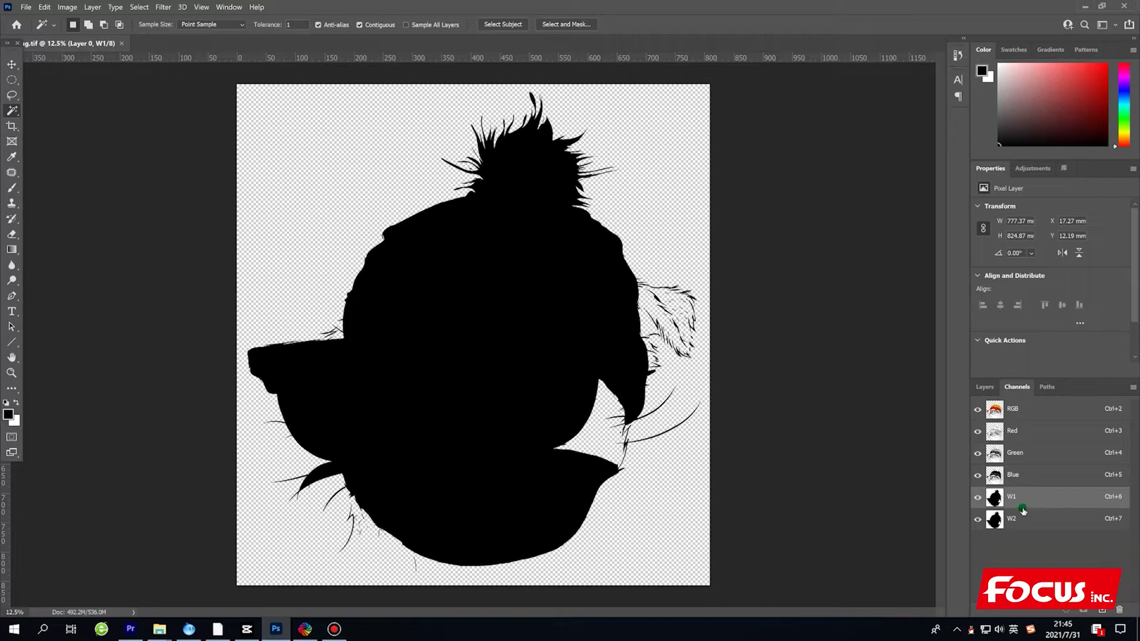
{"action": "left_click_drag", "start_coordinate": [1022, 512], "coordinate": [1028, 494]}
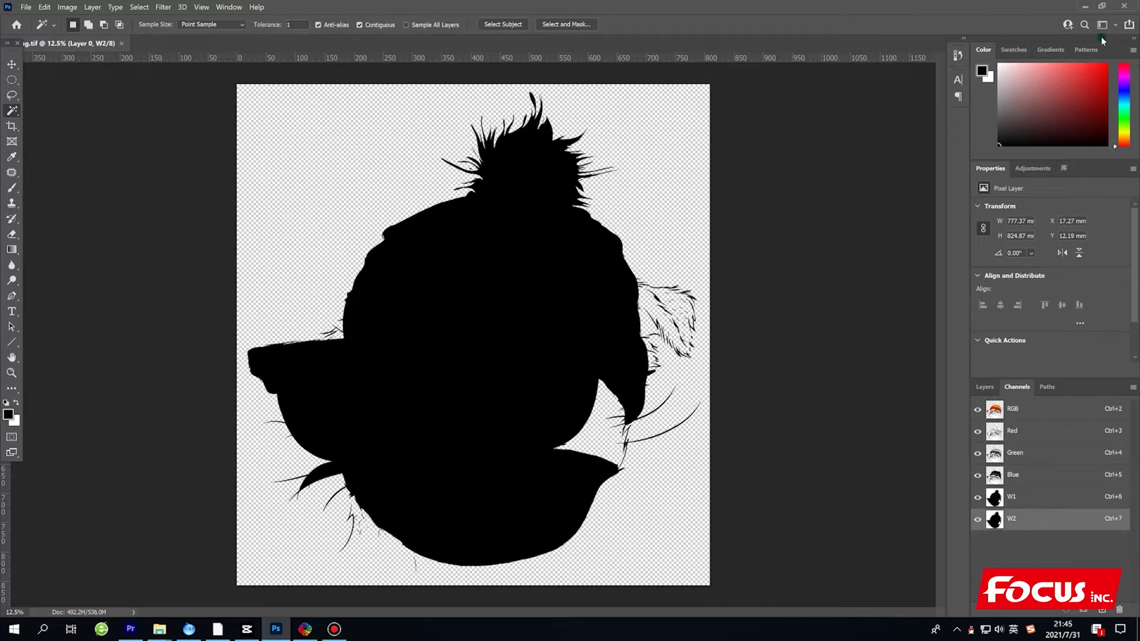
{"action": "left_click", "coordinate": [1082, 5]}
Step: Give the second spot color a bleed of -0.09 mm and Symmetrical Mode(Large&Middle Dot) halftoning, and apply the spot color settings
{"action": "left_click", "coordinate": [330, 287]}
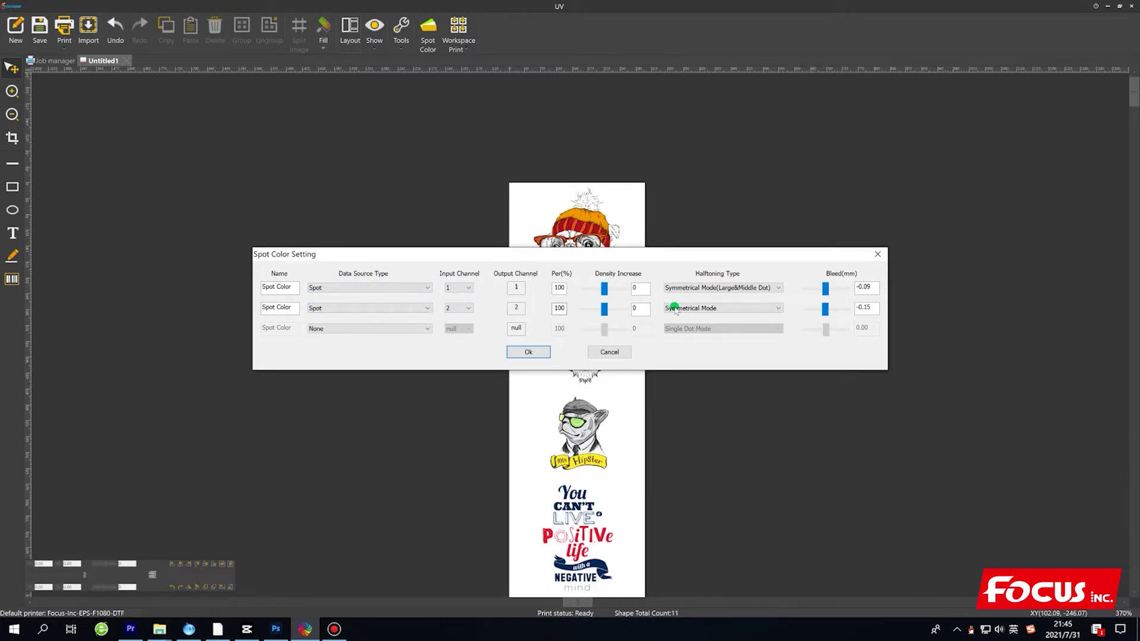
{"action": "left_click_drag", "start_coordinate": [874, 307], "coordinate": [860, 307]}
{"action": "left_click", "coordinate": [866, 307]}
{"action": "left_click", "coordinate": [862, 287]}
{"action": "left_click", "coordinate": [827, 288]}
{"action": "left_click_drag", "start_coordinate": [829, 291], "coordinate": [830, 291]}
{"action": "type", "text": "-"}
{"action": "left_click", "coordinate": [734, 308]}
{"action": "left_click", "coordinate": [742, 339]}
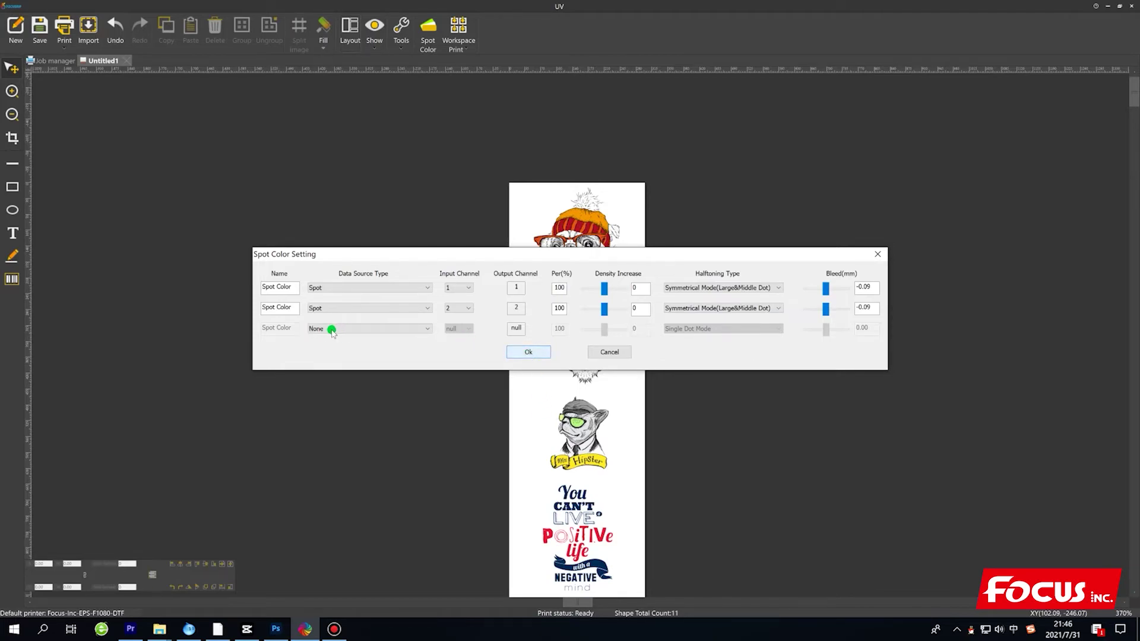
{"action": "left_click", "coordinate": [530, 352]}
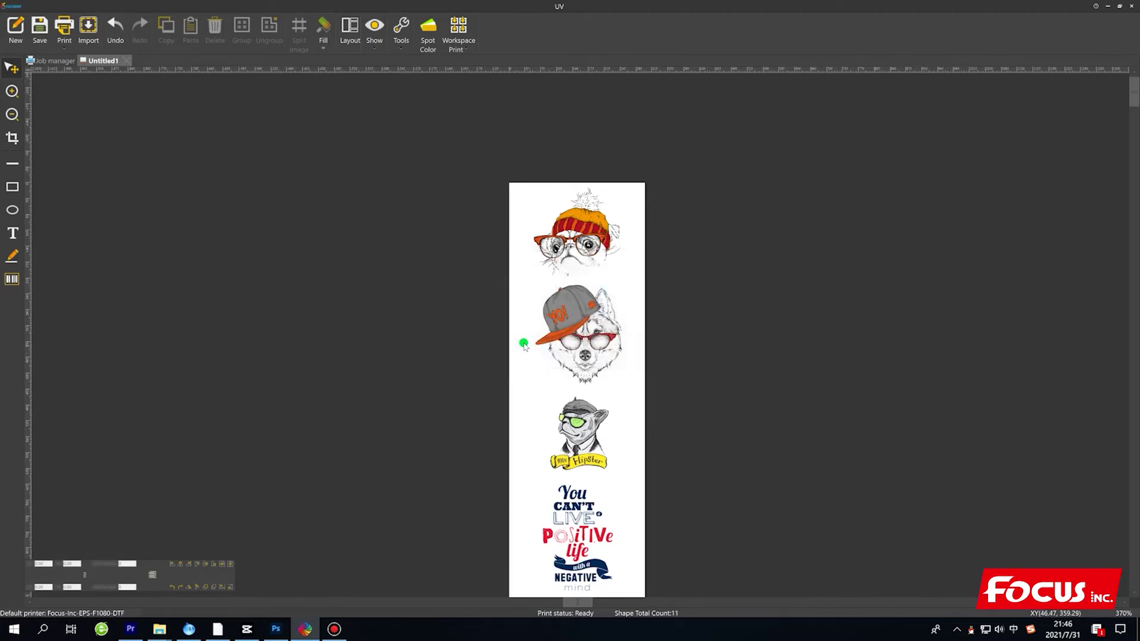
Step: Open the print settings for the layout and choose the FOCUS_3_IB_PET Ink_On_Film_720x1440_8Pass solution
{"action": "left_click", "coordinate": [63, 40]}
{"action": "left_click_drag", "start_coordinate": [623, 167], "coordinate": [907, 156]}
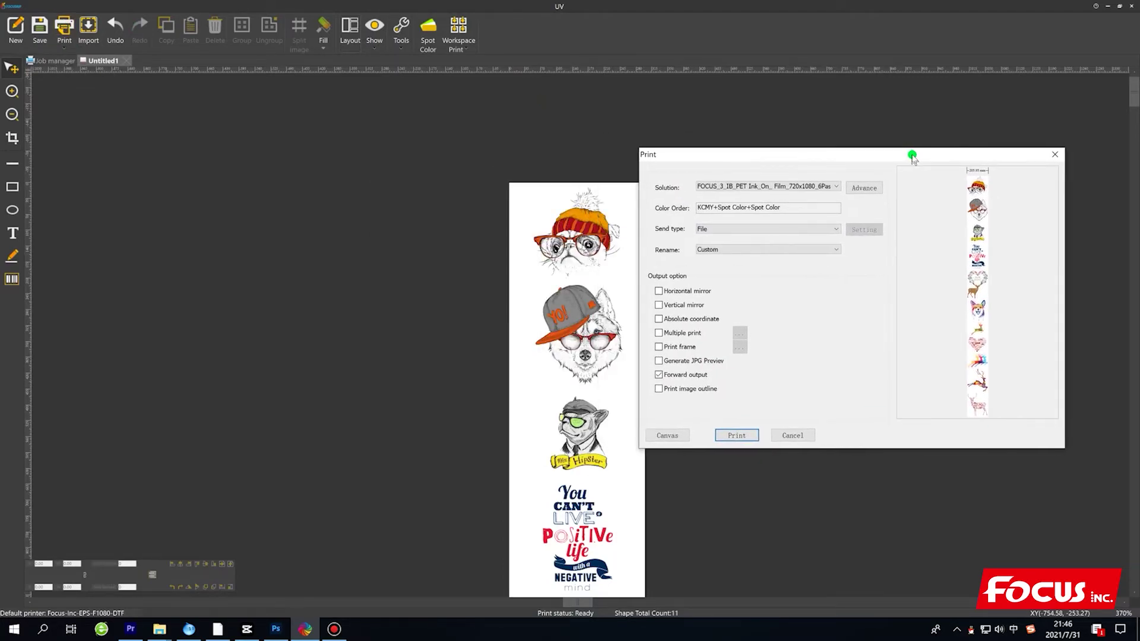
{"action": "left_click", "coordinate": [730, 186]}
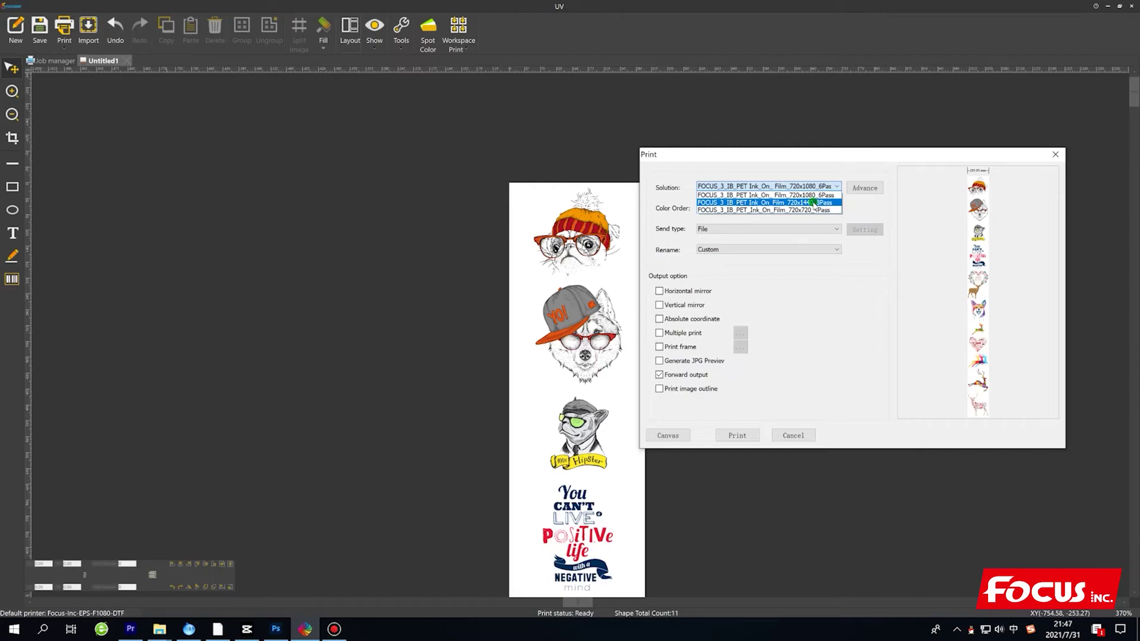
{"action": "left_click", "coordinate": [813, 202]}
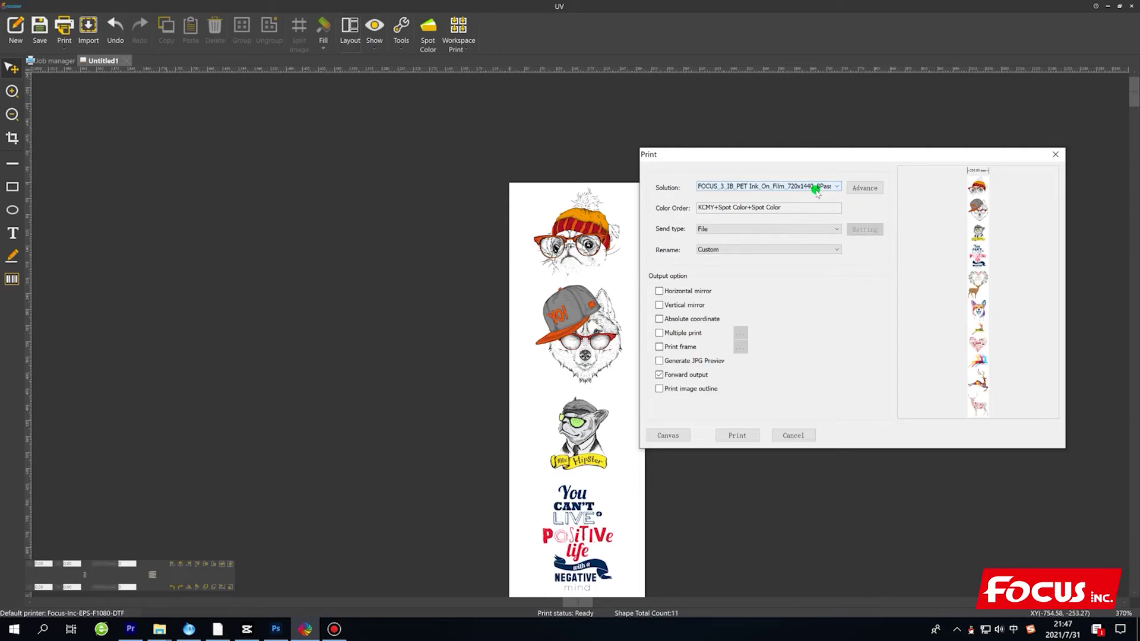
{"action": "left_click", "coordinate": [817, 187]}
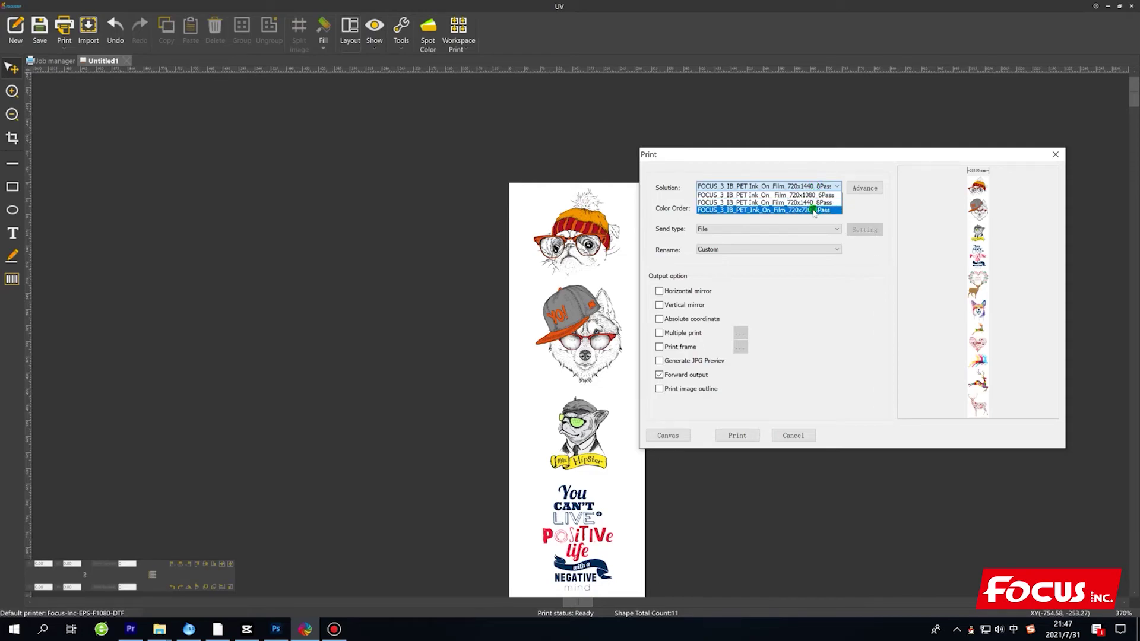
{"action": "left_click", "coordinate": [843, 212]}
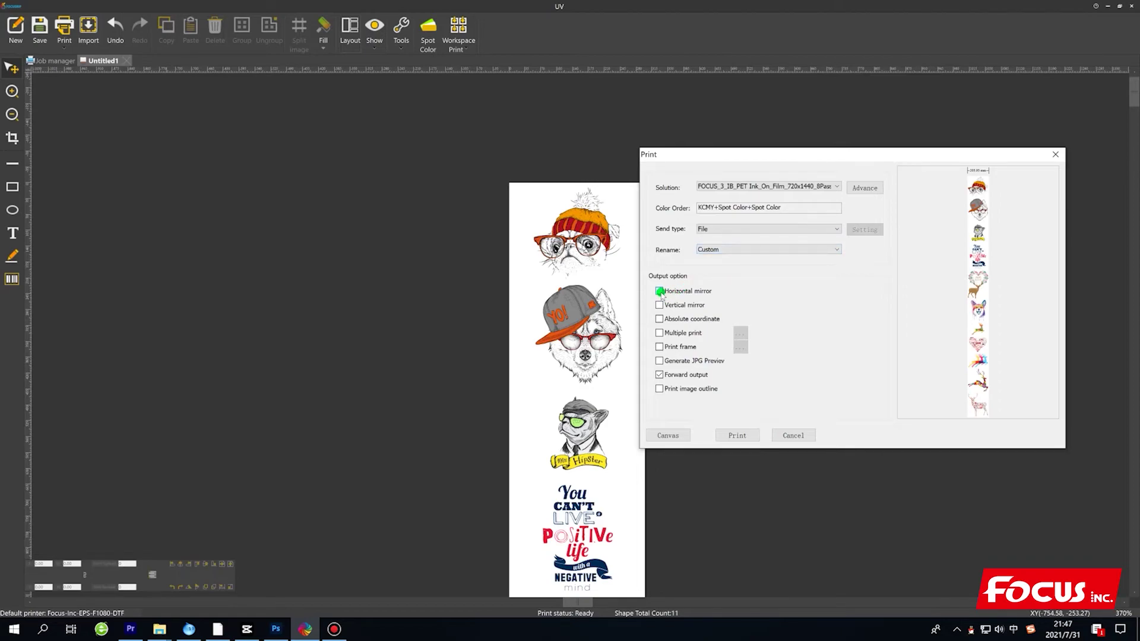
Step: Enable Horizontal mirror for the output and keep Forward output enabled
{"action": "left_click", "coordinate": [660, 291]}
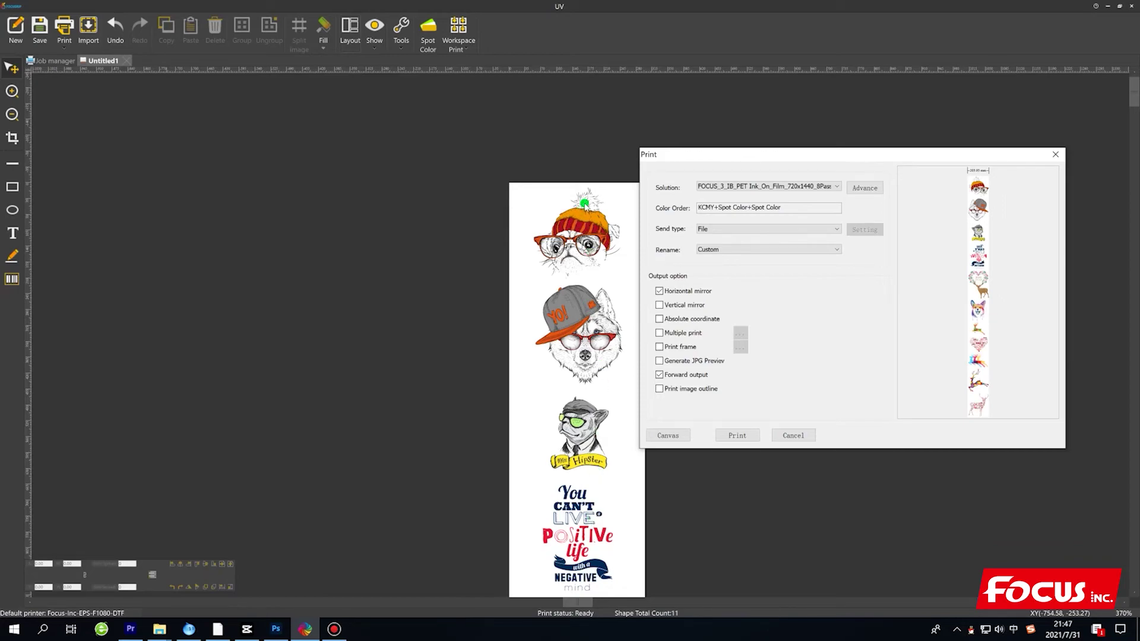
{"action": "left_click", "coordinate": [659, 375]}
{"action": "left_click", "coordinate": [659, 375]}
Step: Toggle the Use ICC option in the solution's advanced settings and accept the settings
{"action": "left_click", "coordinate": [872, 189]}
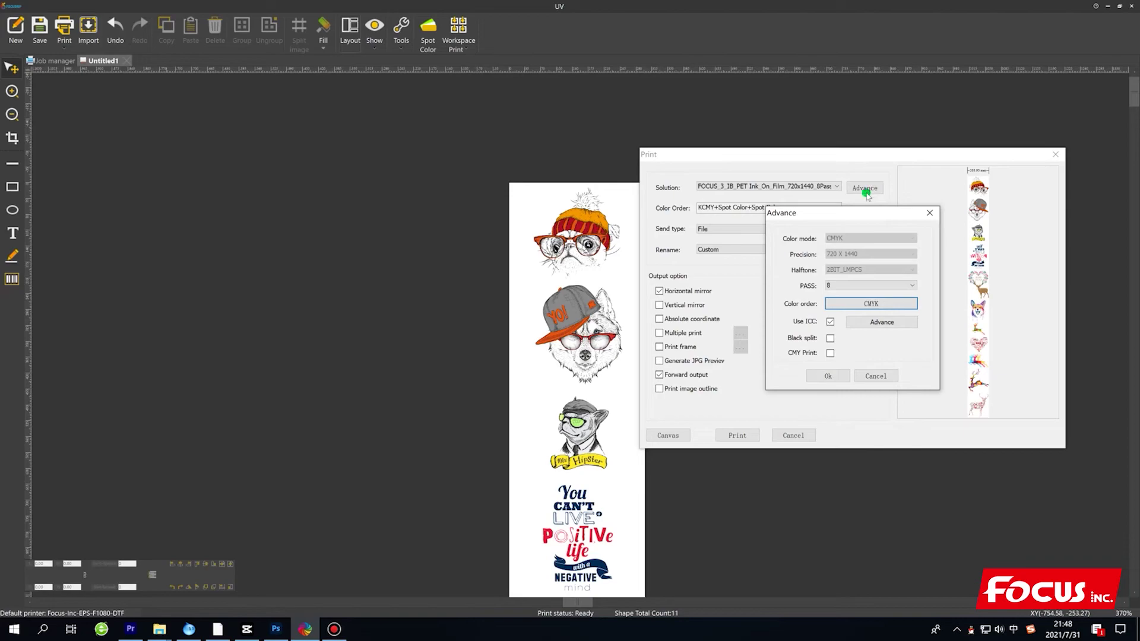
{"action": "left_click", "coordinate": [830, 322]}
{"action": "left_click", "coordinate": [830, 323]}
{"action": "left_click", "coordinate": [831, 323]}
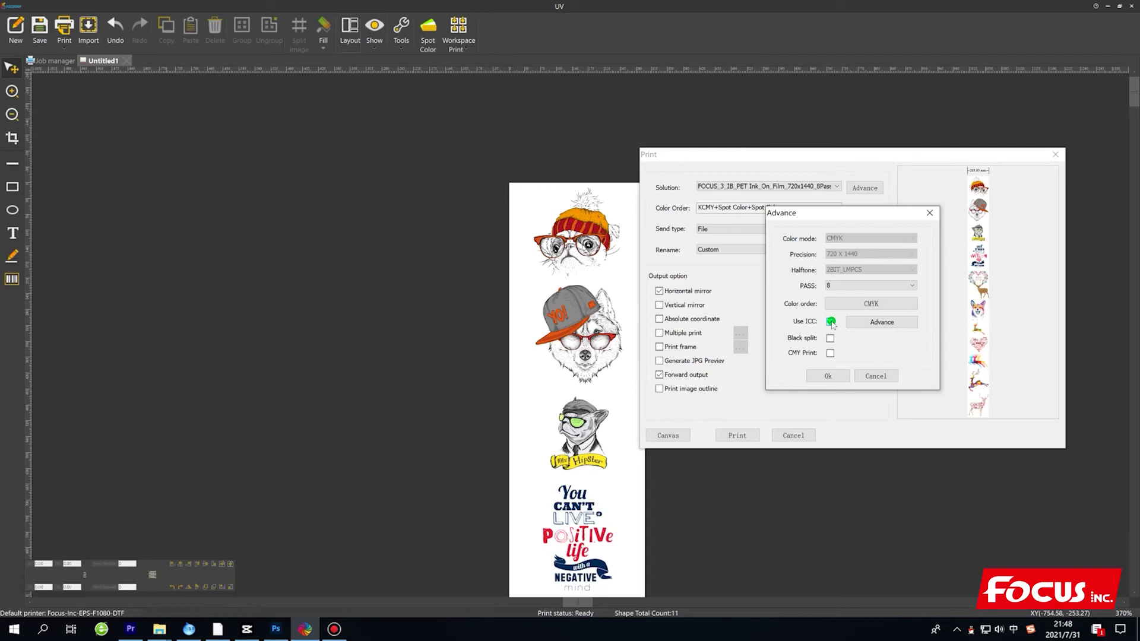
{"action": "left_click", "coordinate": [807, 376]}
{"action": "left_click", "coordinate": [827, 376]}
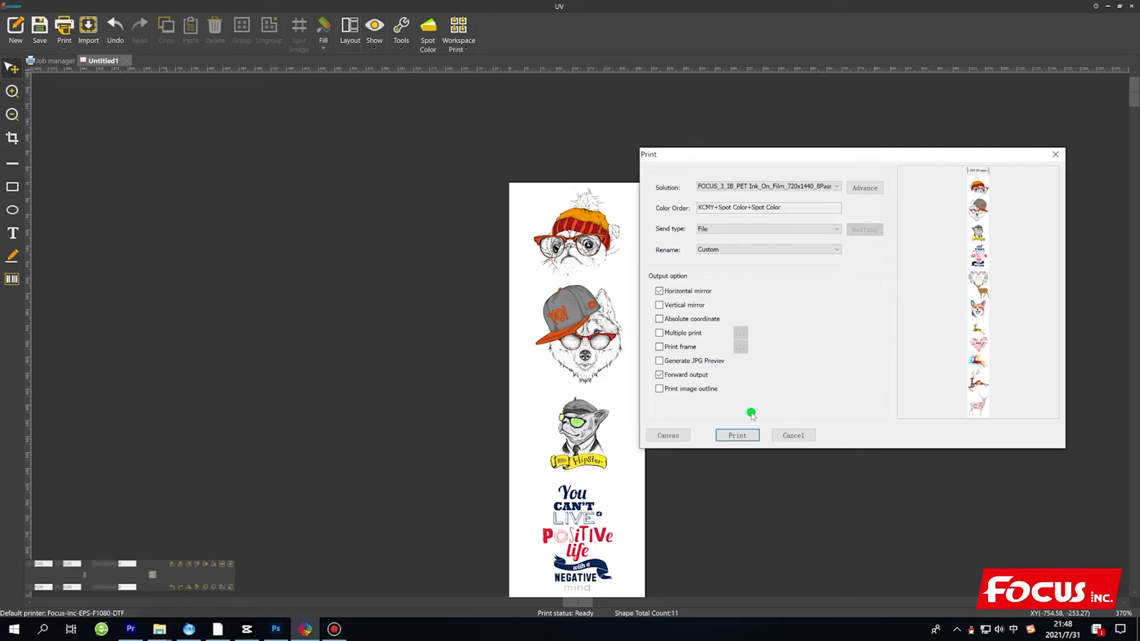
Step: Start printing the layout to a file and choose the desktop as the save location
{"action": "left_click", "coordinate": [736, 436]}
{"action": "left_click", "coordinate": [738, 436]}
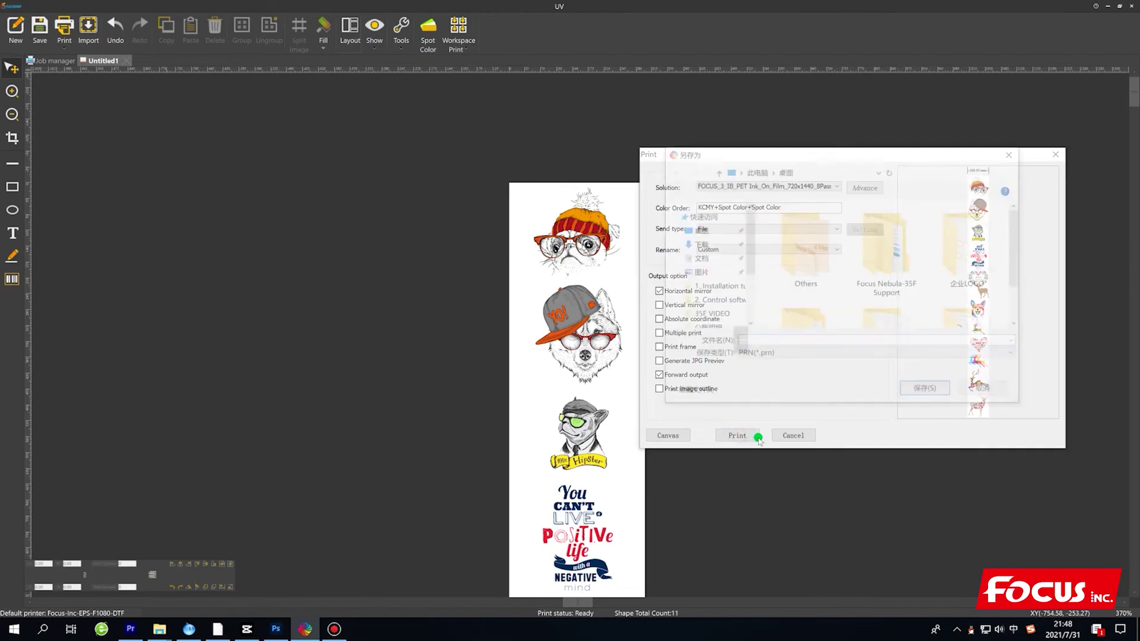
{"action": "scroll", "coordinate": [843, 285], "scroll_direction": "down", "scroll_amount": 1}
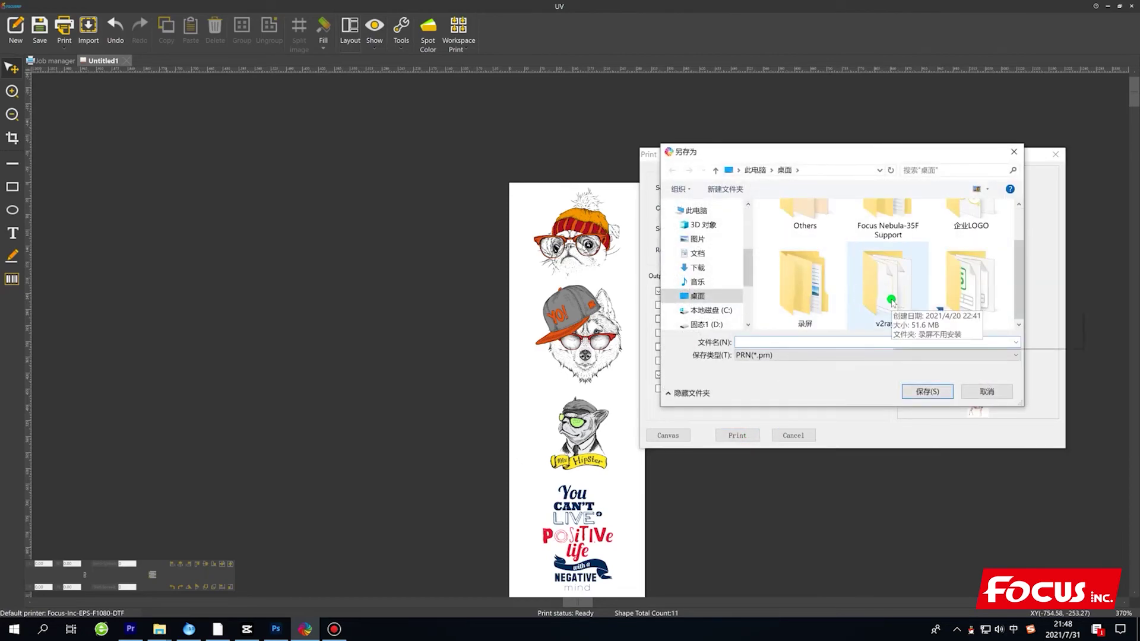
{"action": "scroll", "coordinate": [862, 298], "scroll_direction": "up", "scroll_amount": 1}
{"action": "double_click", "coordinate": [872, 279]}
{"action": "double_click", "coordinate": [807, 261]}
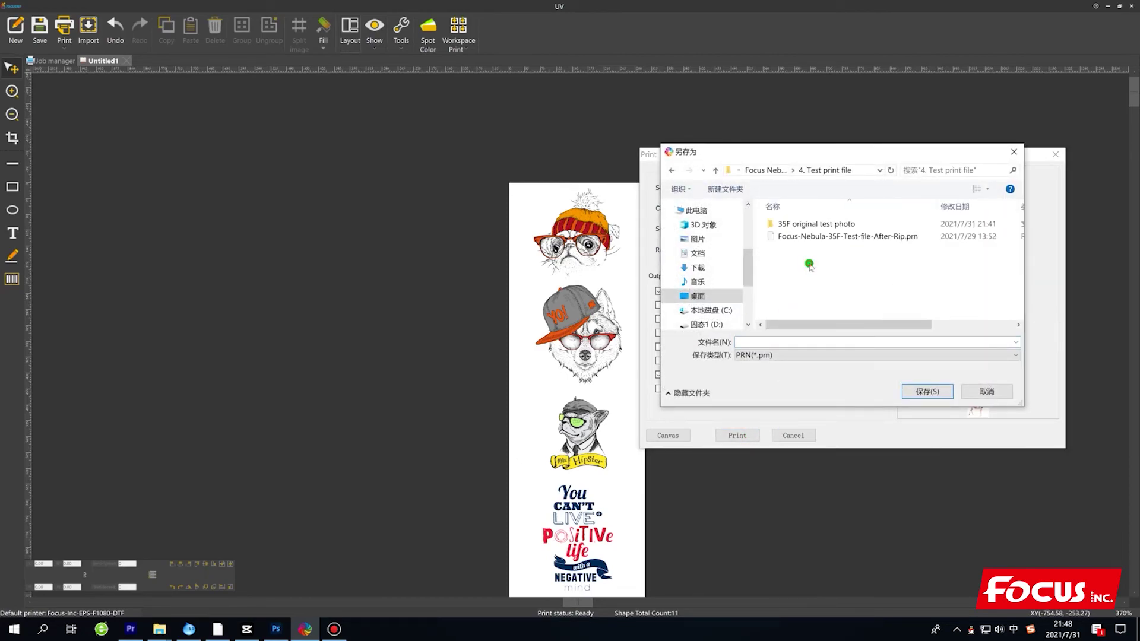
{"action": "scroll", "coordinate": [709, 232], "scroll_direction": "up", "scroll_amount": 5}
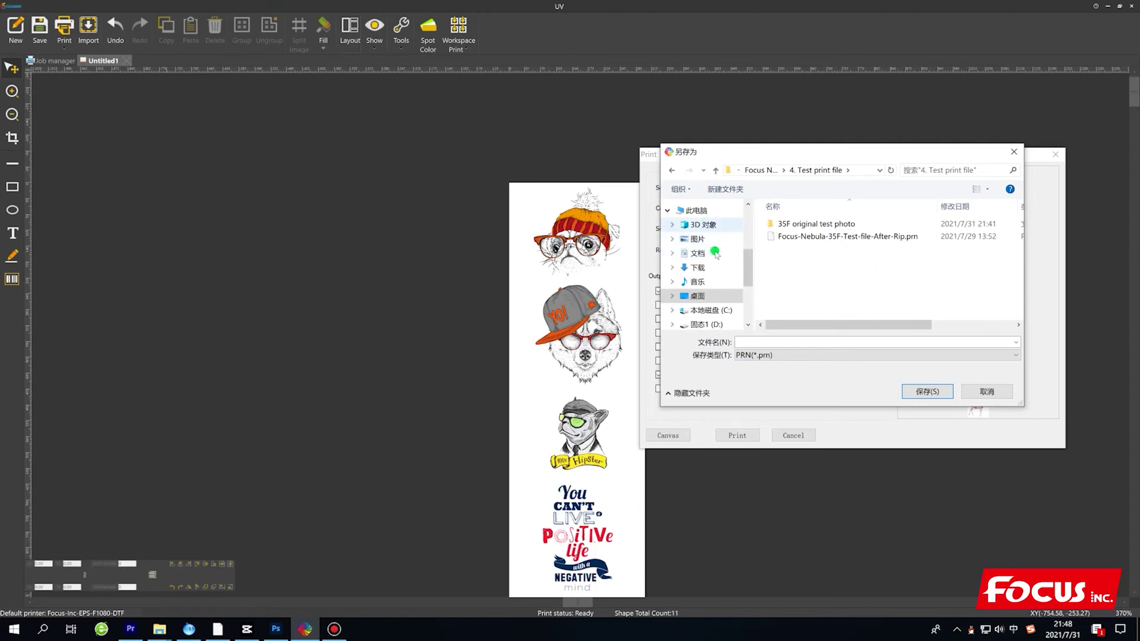
{"action": "scroll", "coordinate": [706, 231], "scroll_direction": "up", "scroll_amount": 2}
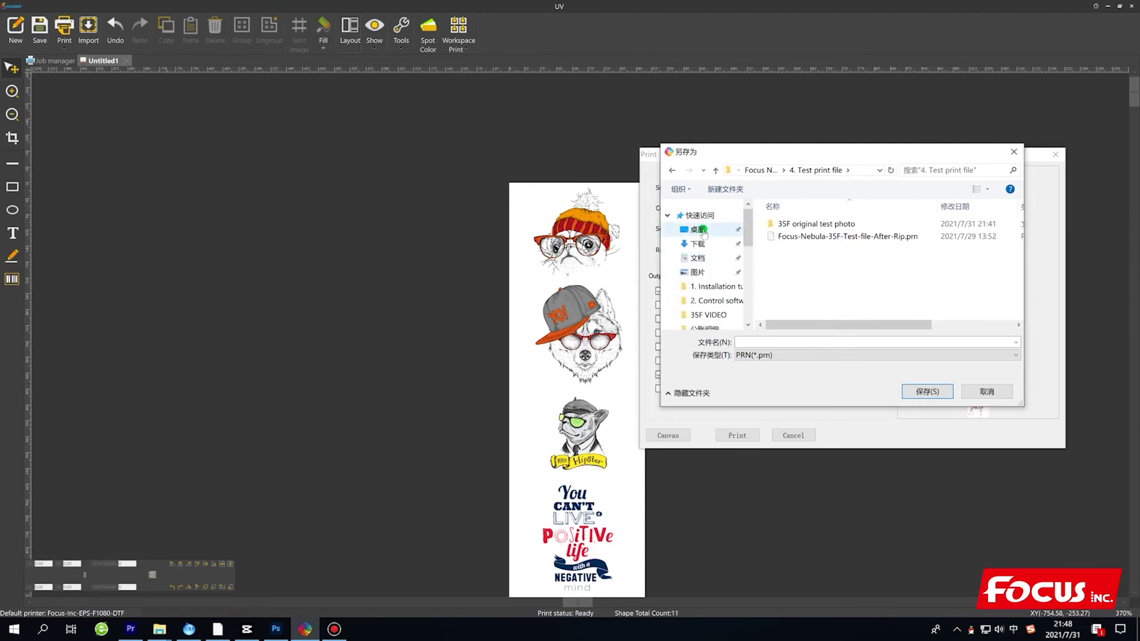
{"action": "left_click", "coordinate": [701, 230]}
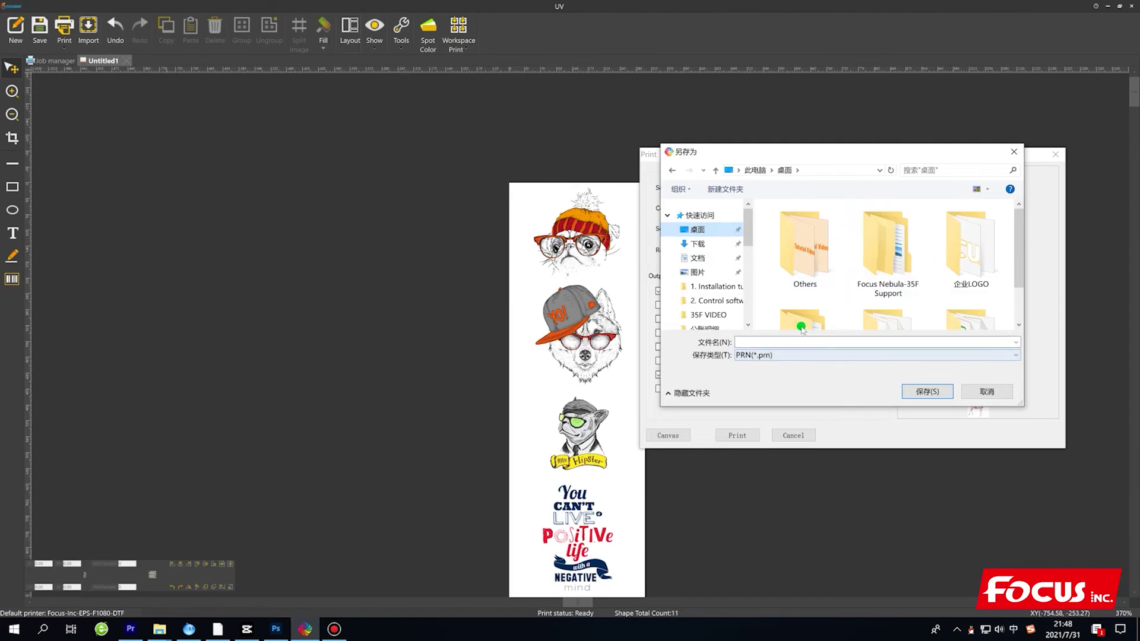
Step: Name the PRN output FOCUS_NEBULA_35F_TEST_PRINT_FILE and save it to begin processing
{"action": "left_click", "coordinate": [757, 340]}
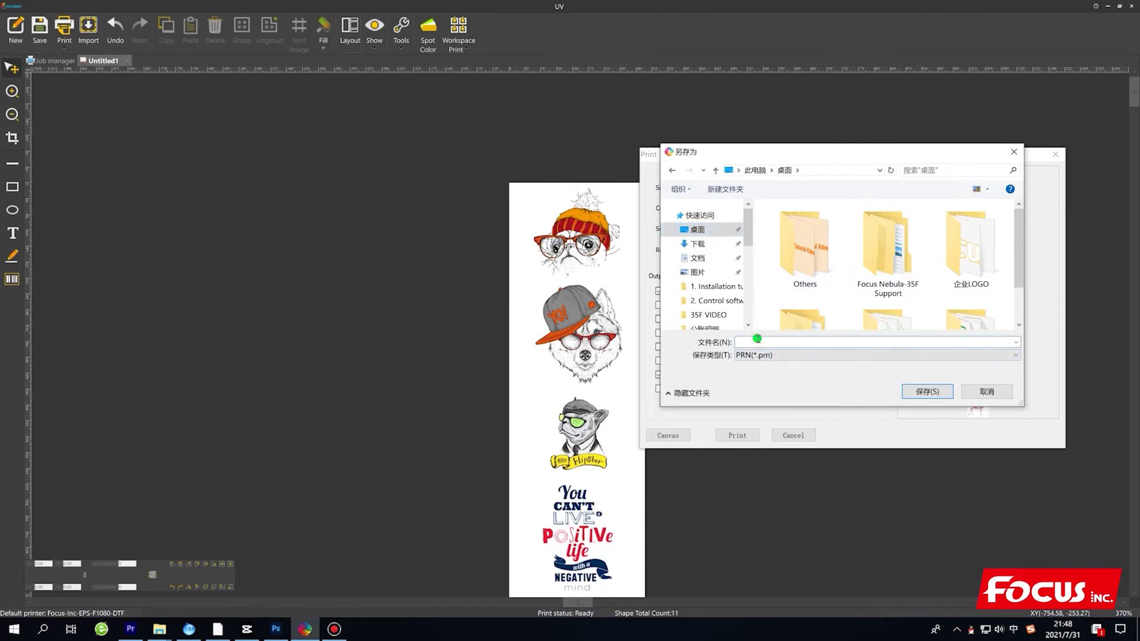
{"action": "type", "text": "FOCUS"}
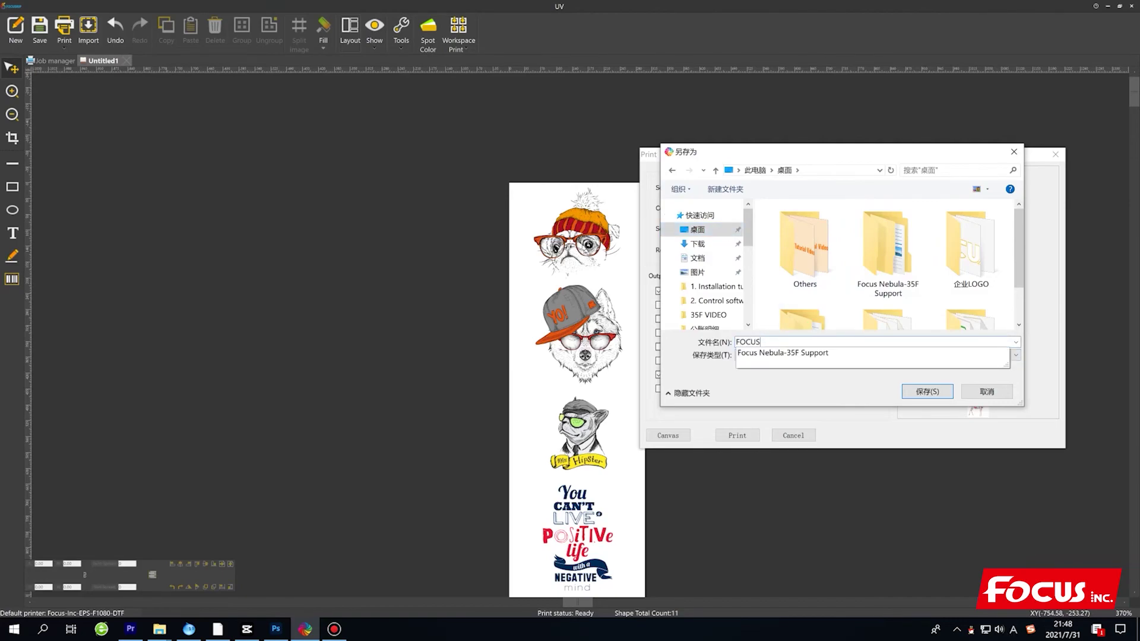
{"action": "type", "text": "_NEBULA"}
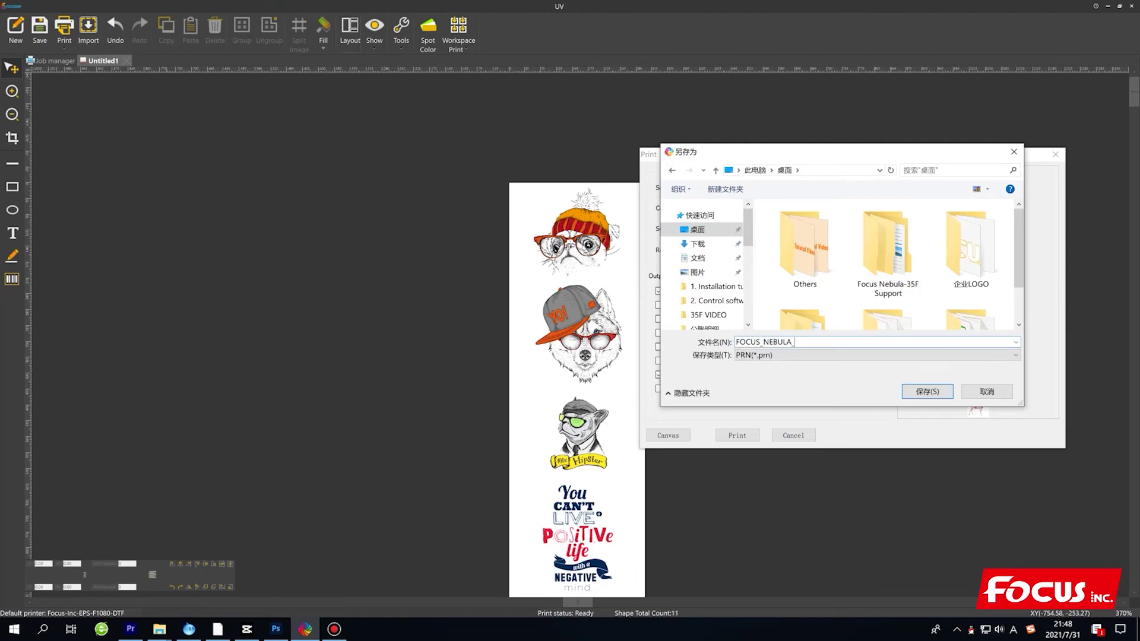
{"action": "type", "text": "_35F_TE"}
{"action": "type", "text": "PRINT_FILE"}
{"action": "left_click", "coordinate": [932, 392]}
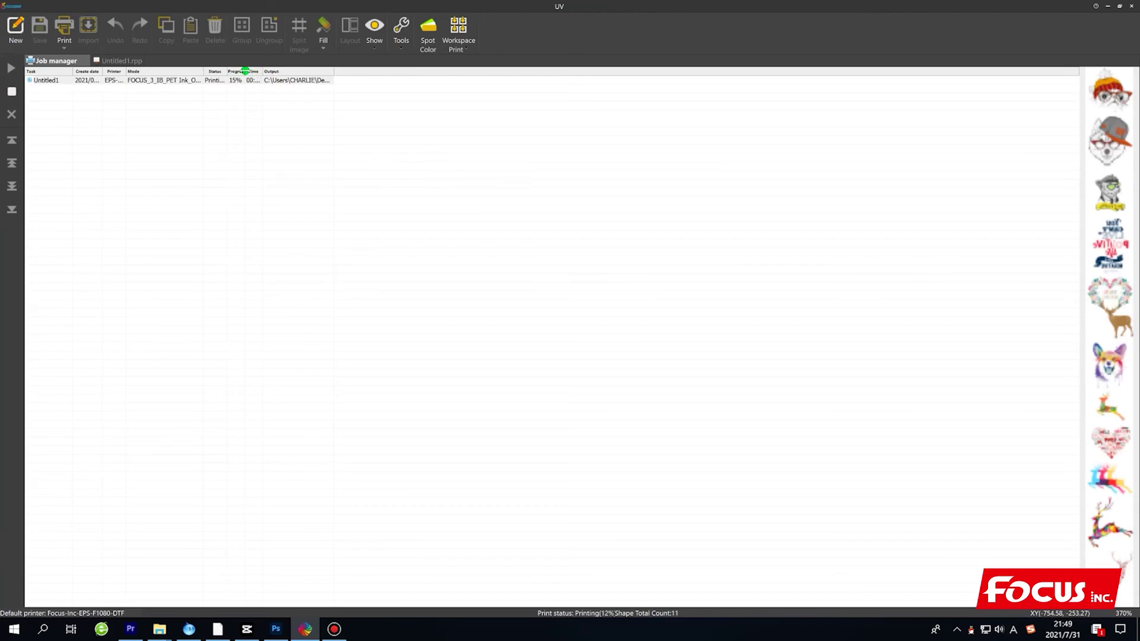
Step: Widen the job list's Progress, Mode, Time and Output columns to show their full contents
{"action": "left_click_drag", "start_coordinate": [245, 70], "coordinate": [355, 80]}
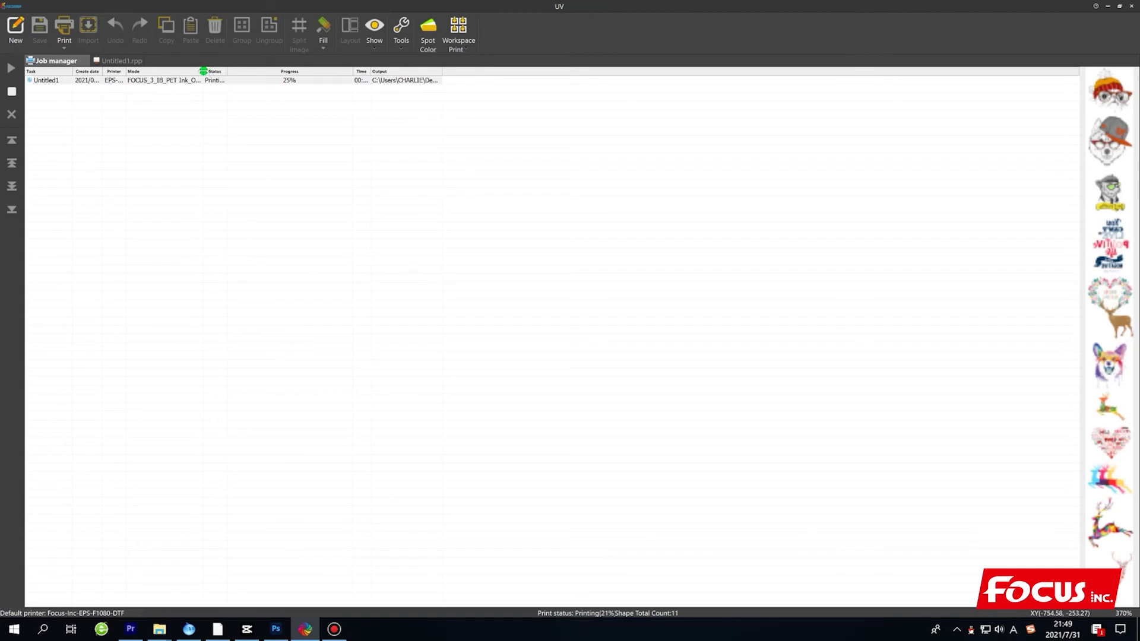
{"action": "left_click_drag", "start_coordinate": [203, 71], "coordinate": [359, 77]}
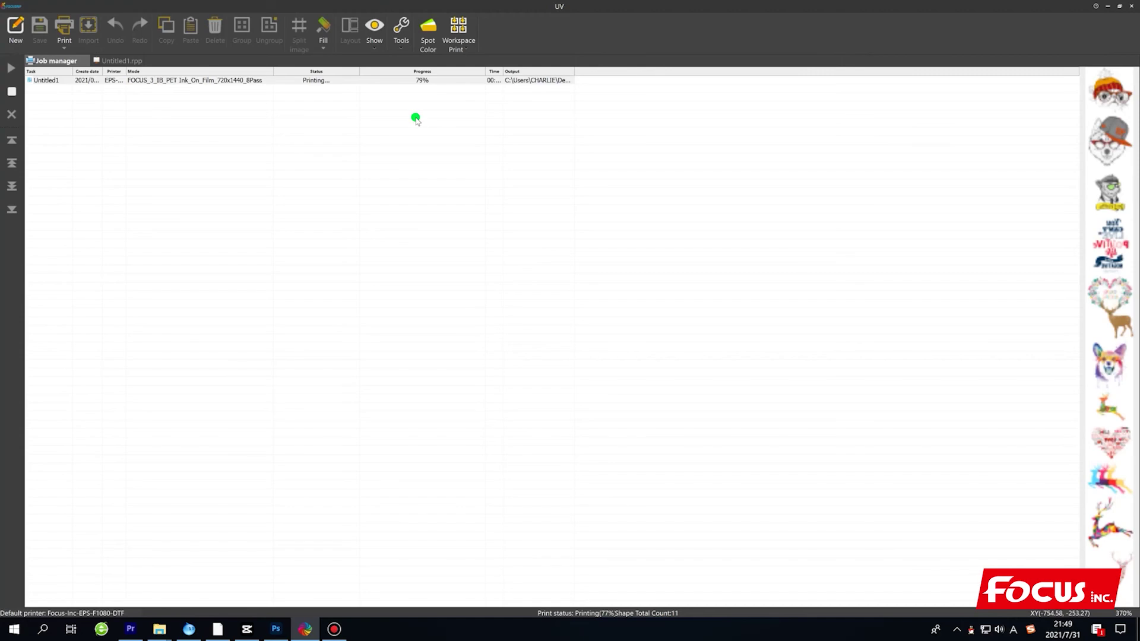
{"action": "double_click", "coordinate": [502, 71]}
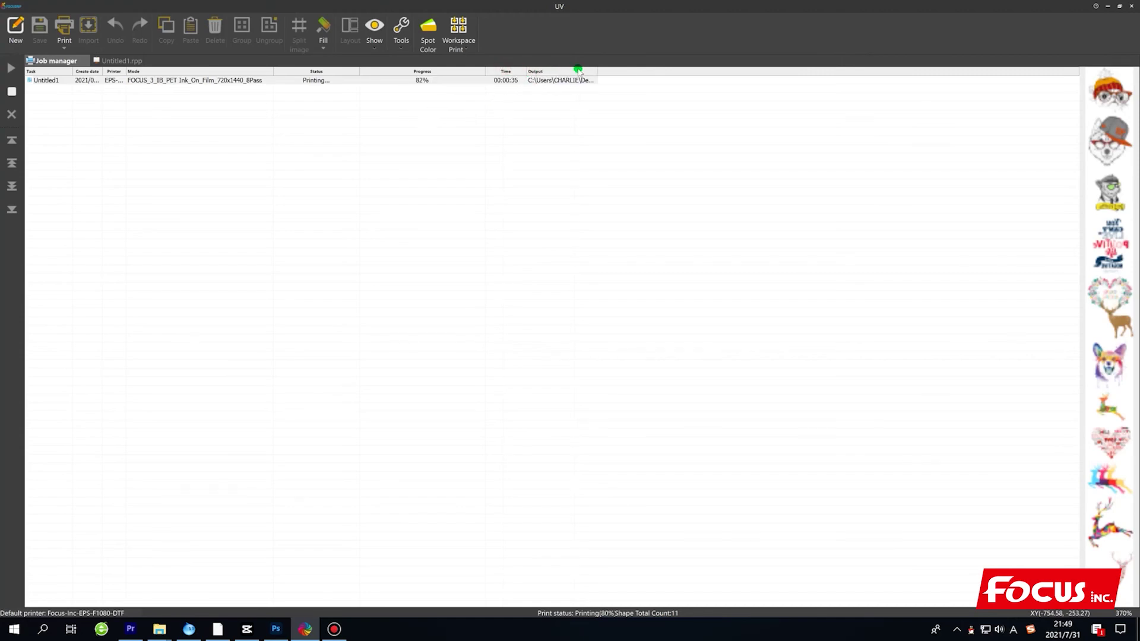
{"action": "double_click", "coordinate": [597, 71]}
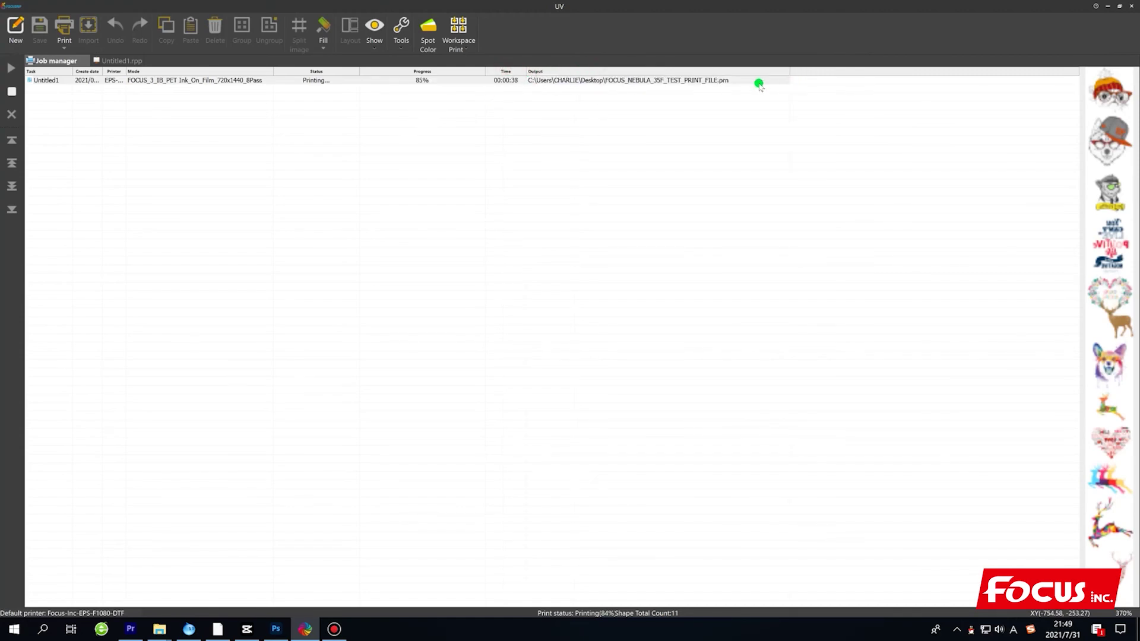
Step: Check the Untitled1 job's entry, view its layout, and return to the job list
{"action": "left_click", "coordinate": [730, 81]}
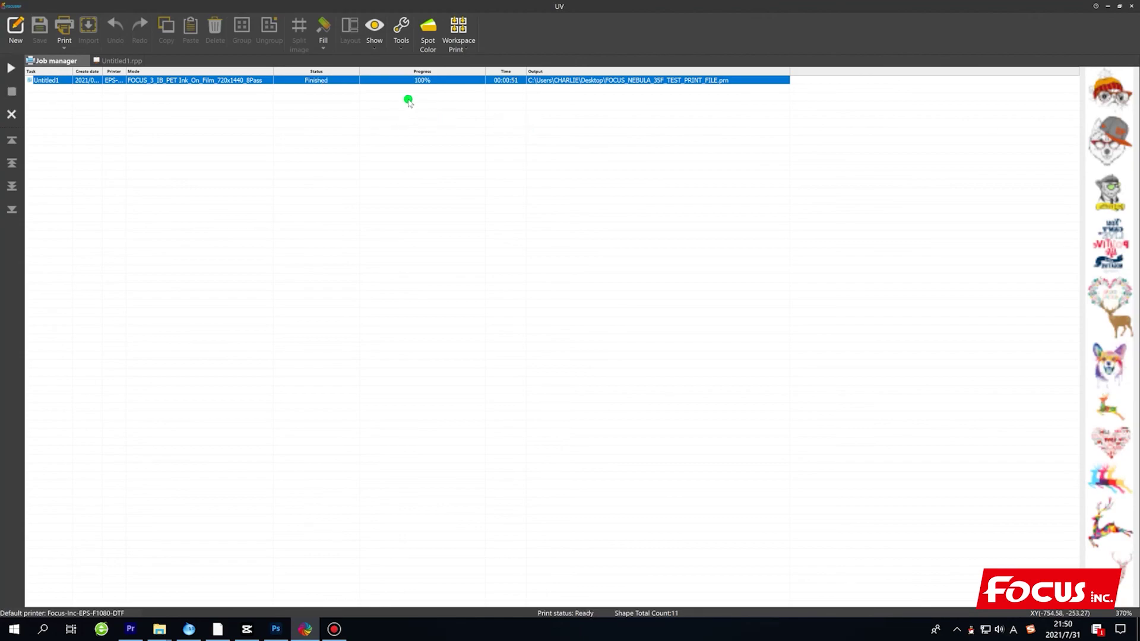
{"action": "double_click", "coordinate": [181, 89]}
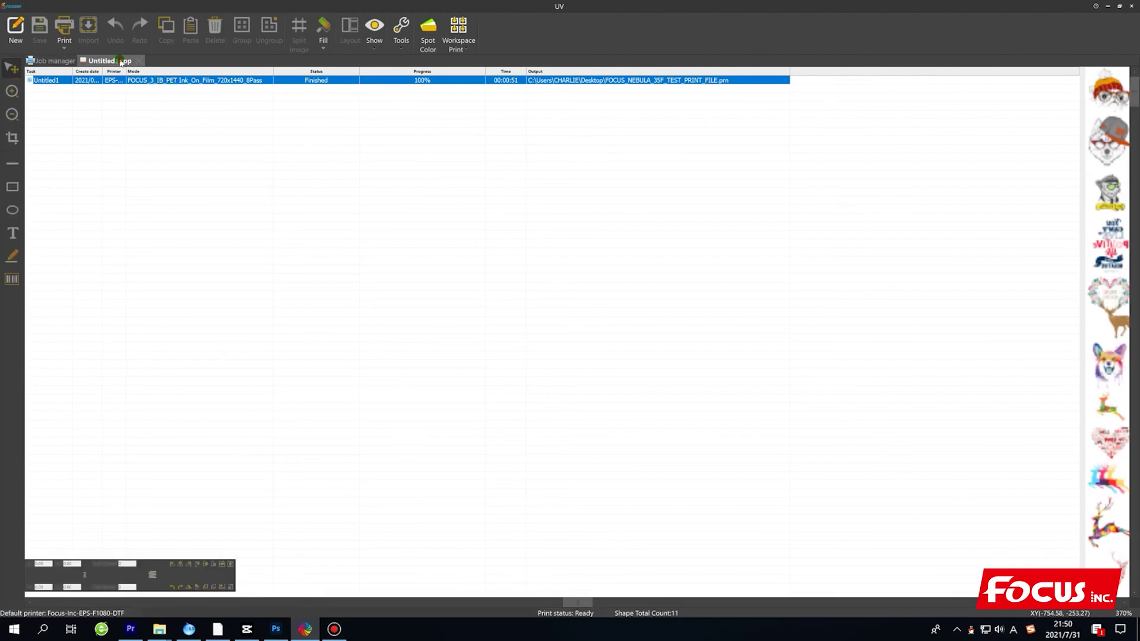
{"action": "scroll", "coordinate": [605, 467], "scroll_direction": "down", "scroll_amount": 5}
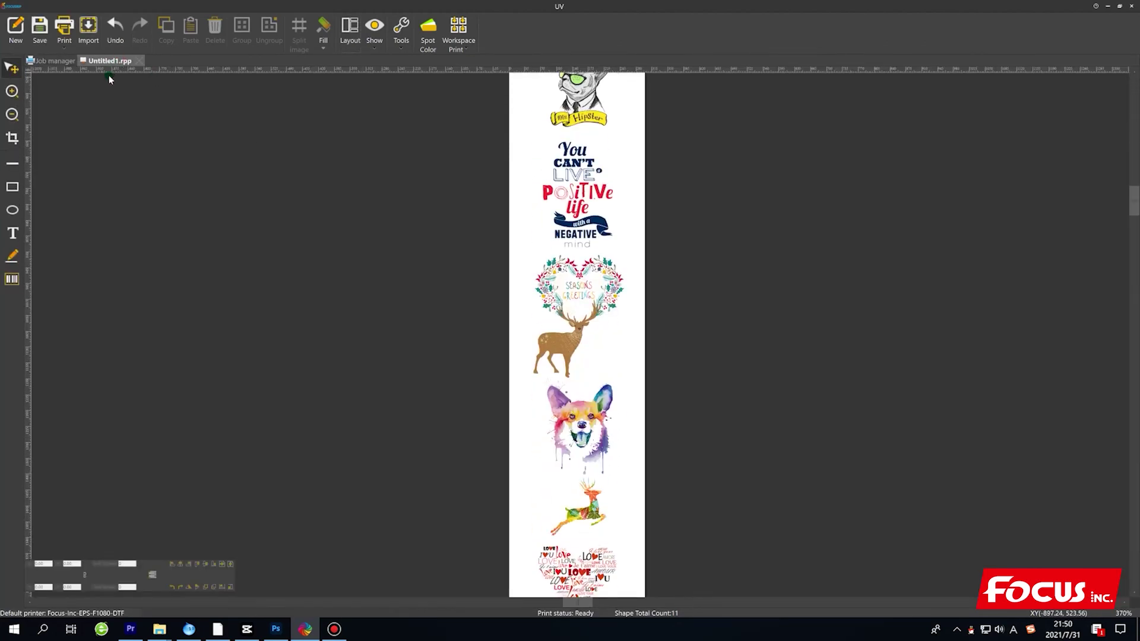
{"action": "left_click", "coordinate": [53, 61]}
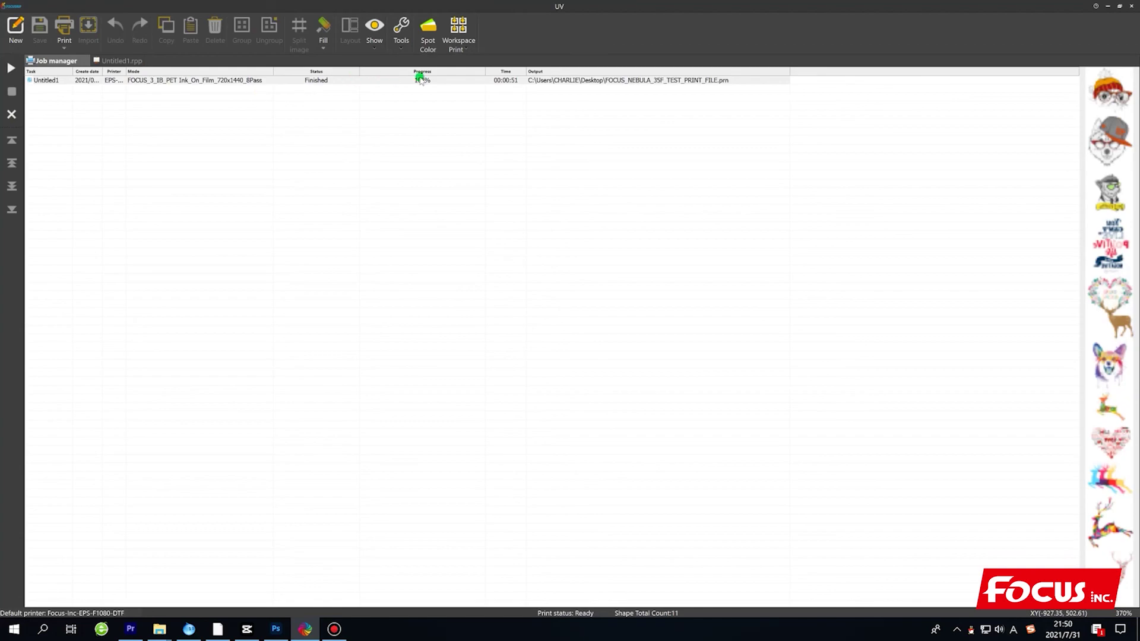
{"action": "left_click", "coordinate": [458, 80]}
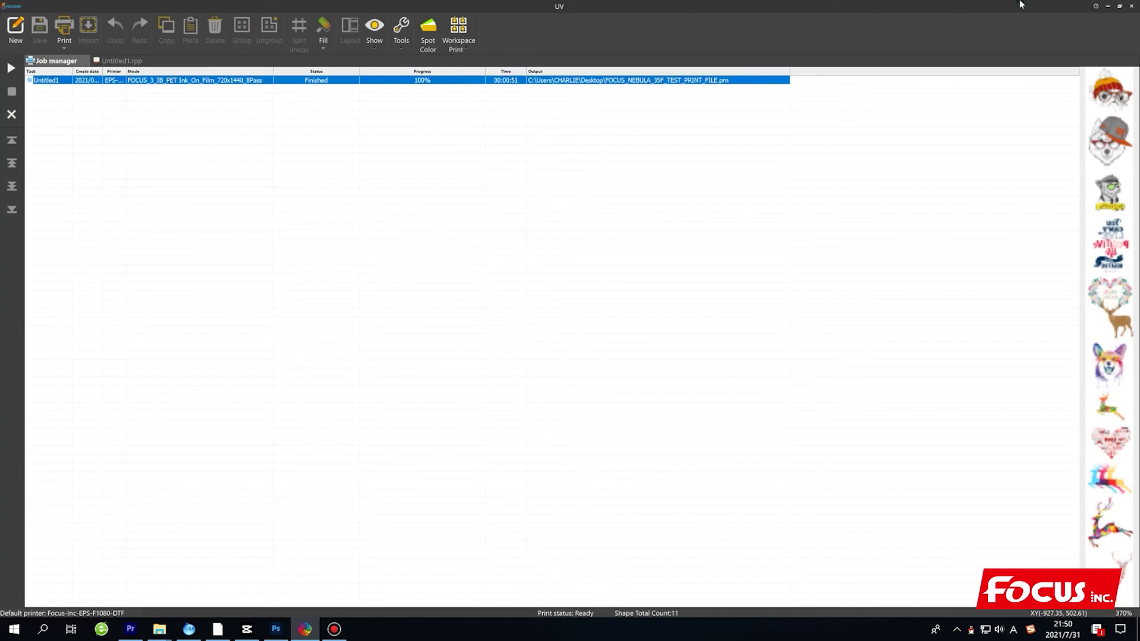
Step: Minimize the RIP software, move the PRN file to an open area of the desktop and inspect its properties
{"action": "left_click", "coordinate": [1108, 6]}
{"action": "left_click_drag", "start_coordinate": [112, 380], "coordinate": [692, 270]}
{"action": "right_click", "coordinate": [692, 270]}
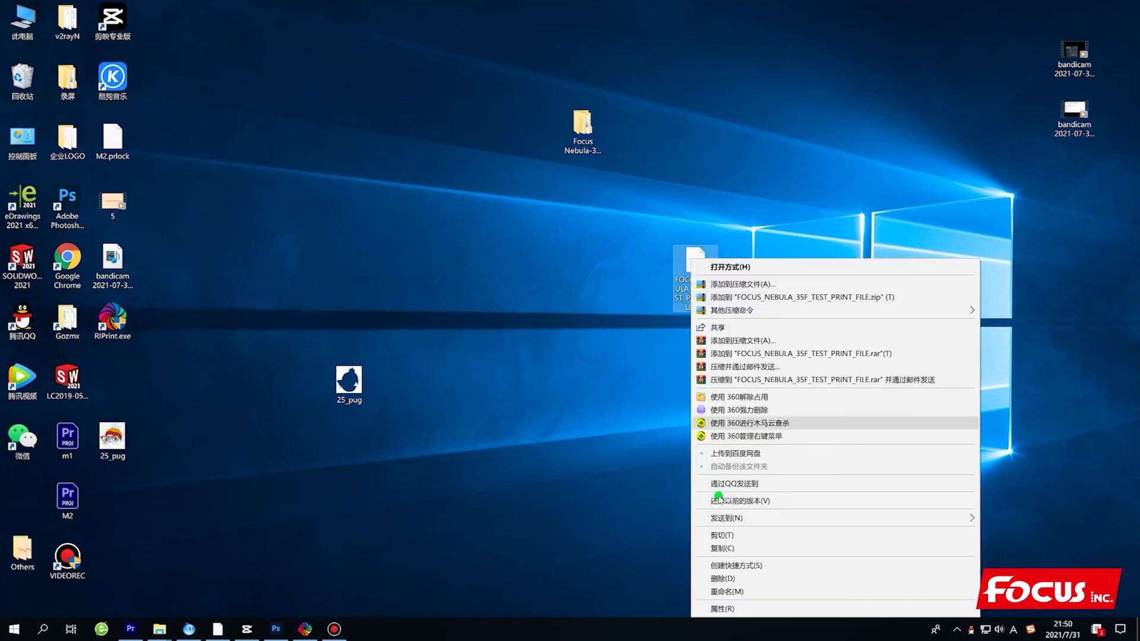
{"action": "left_click", "coordinate": [719, 608]}
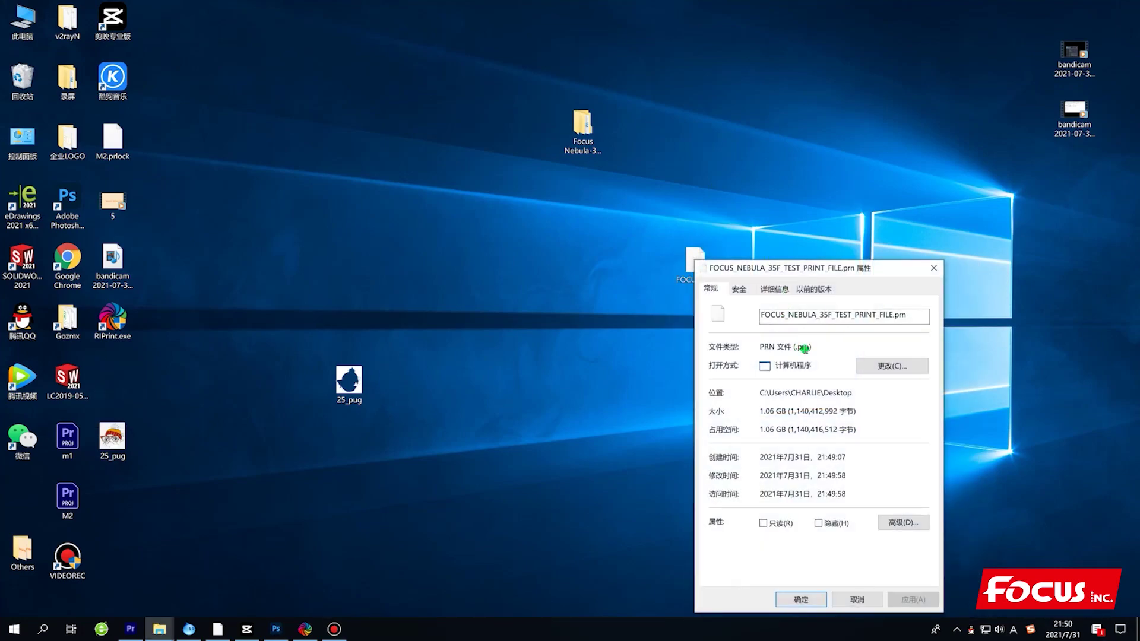
{"action": "left_click", "coordinate": [934, 268]}
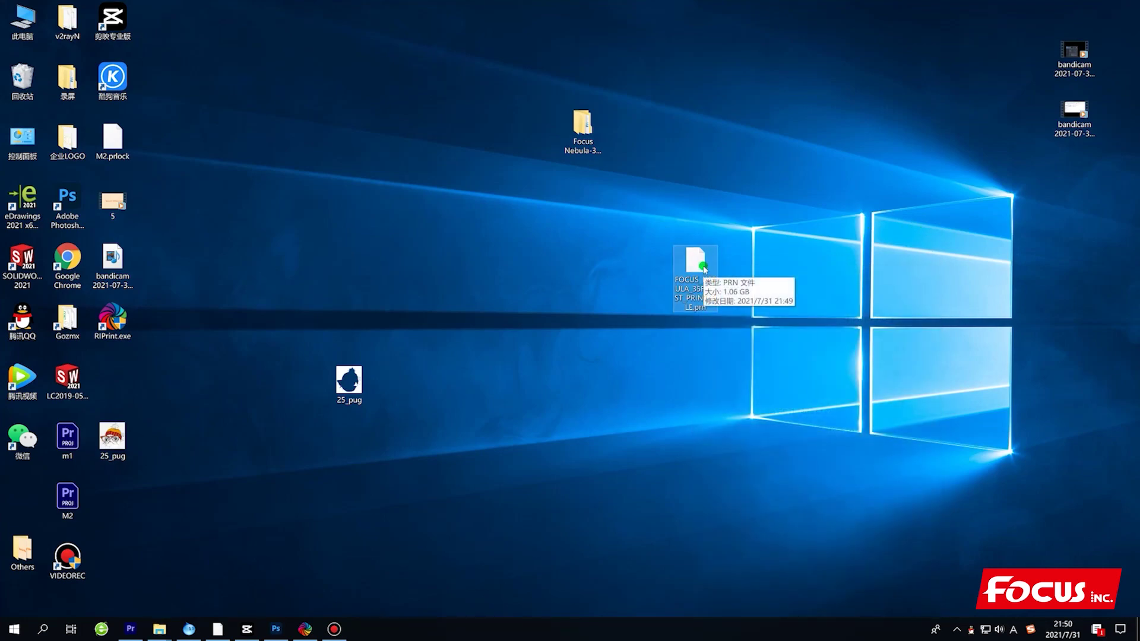